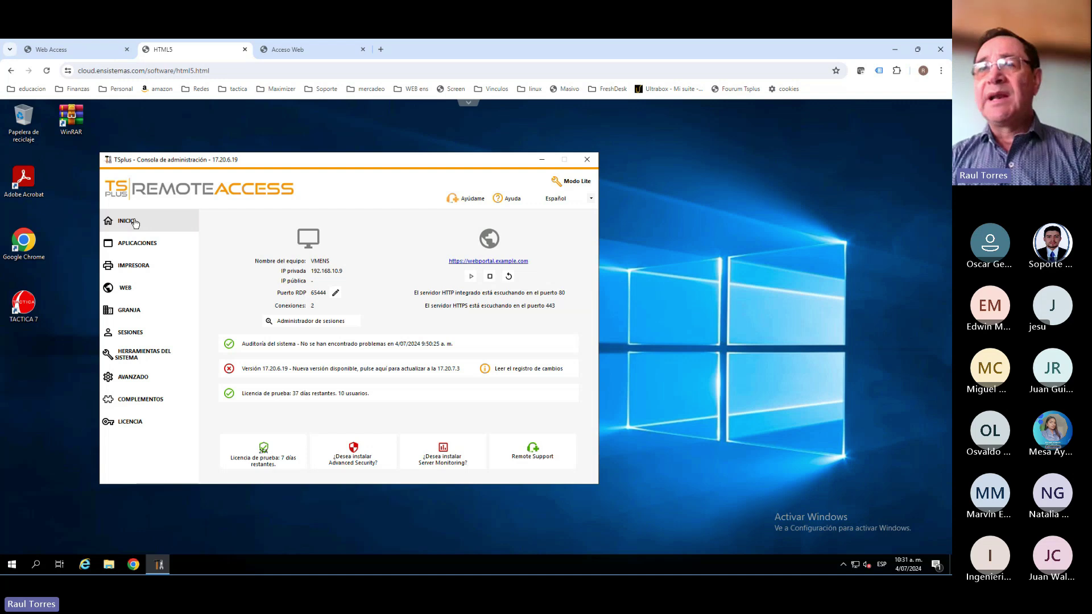
Open the assignment settings of the published Microsoft Excel application and start adding a specified user or group
click(148, 249)
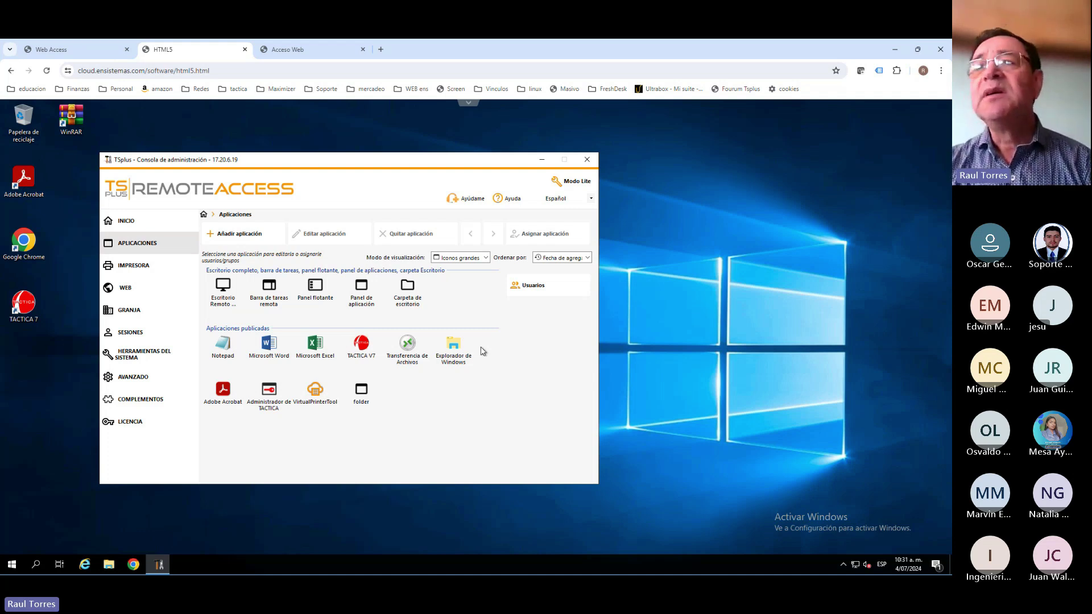
click(317, 348)
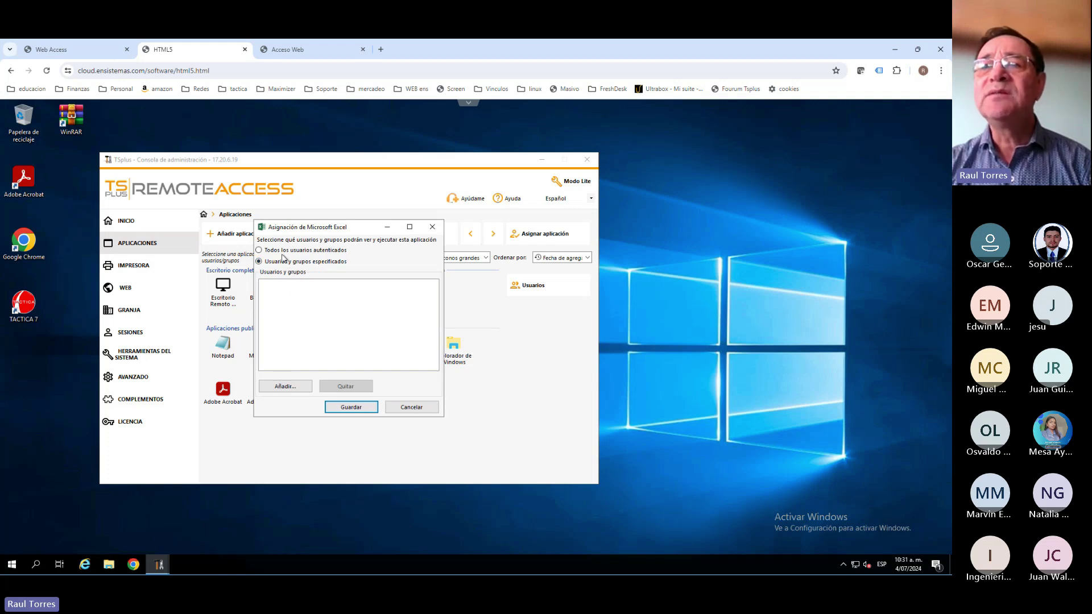
click(288, 387)
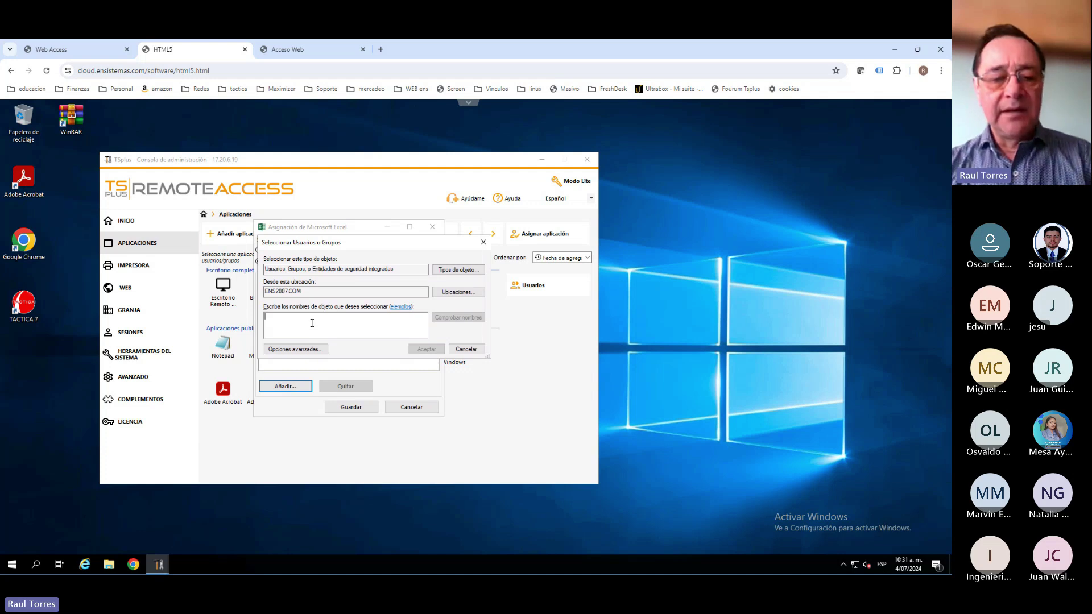
text(tacvtica)
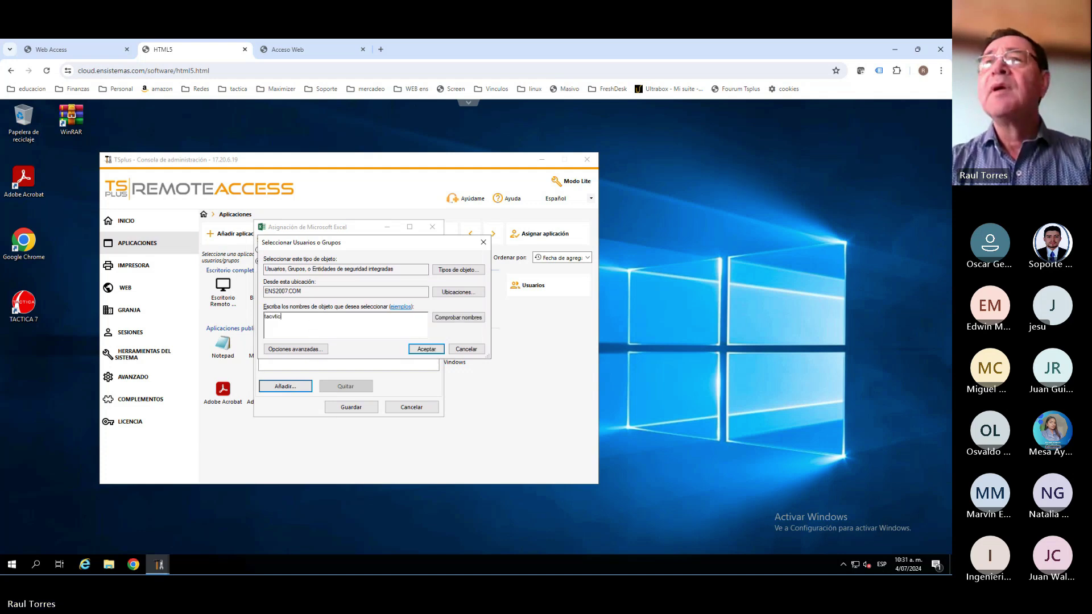
key(BackSpace)
key(BackSpace)
key(BackSpace)
key(BackSpace)
key(BackSpace)
key(BackSpace)
key(BackSpace)
key(BackSpace)
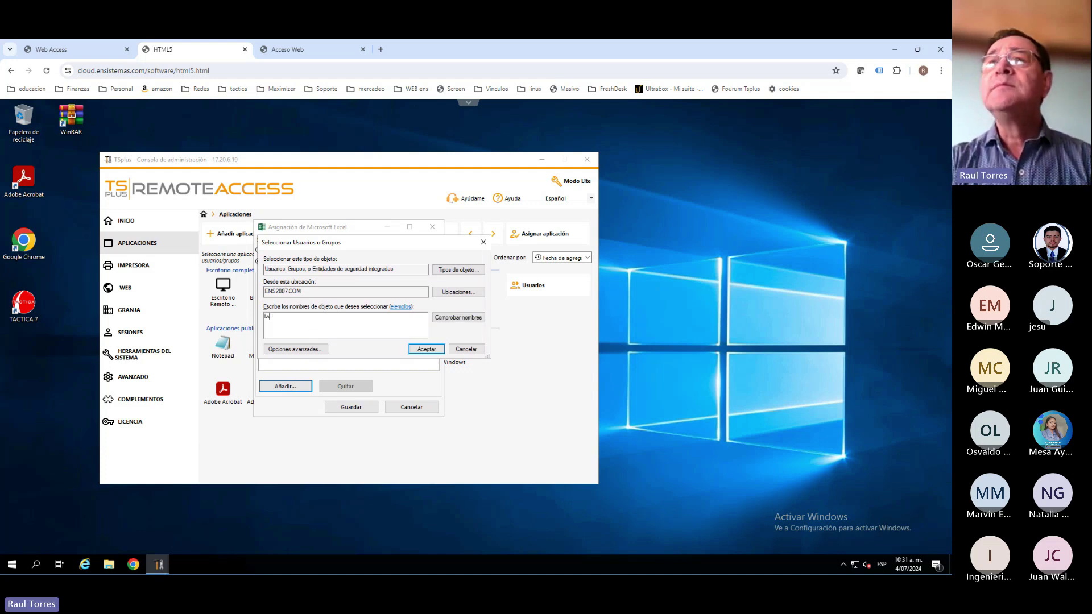
Look up the name "tactica", add the matching Tactica group to the Microsoft Excel assignment and save it
text(tactica)
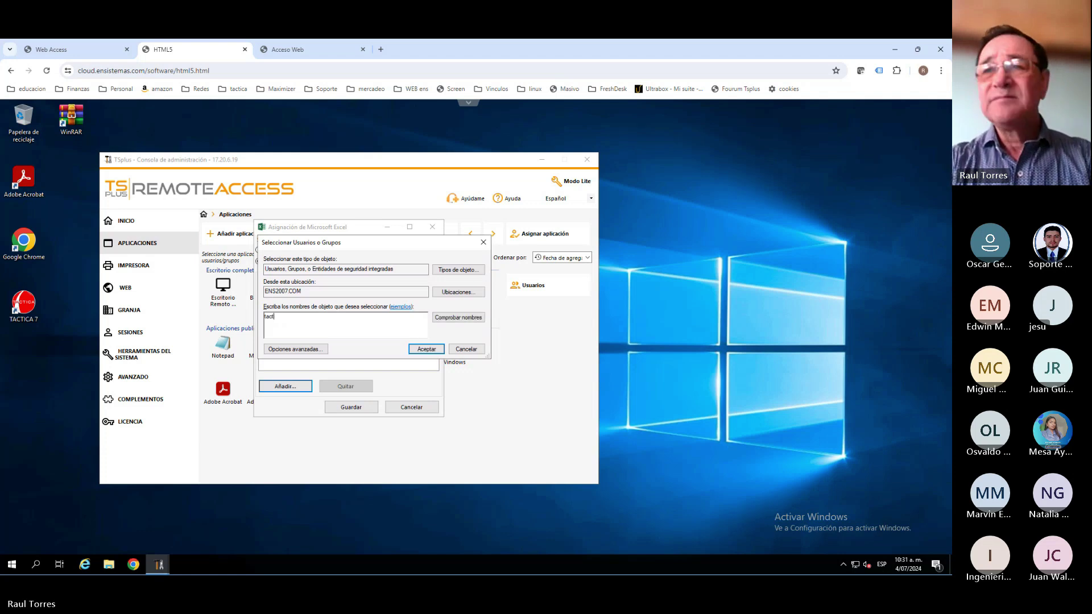
click(455, 317)
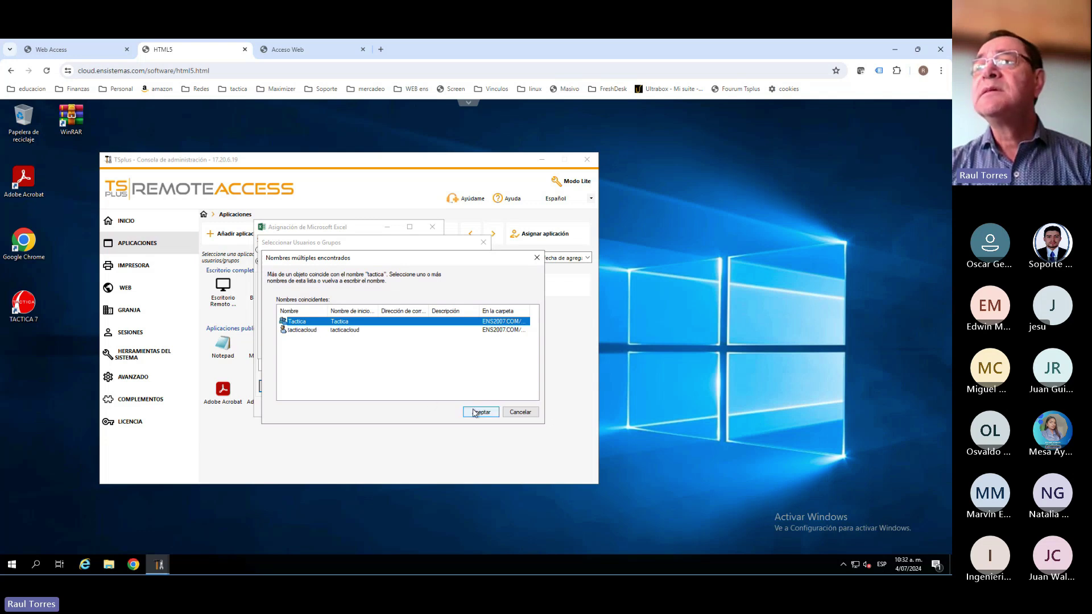
click(480, 412)
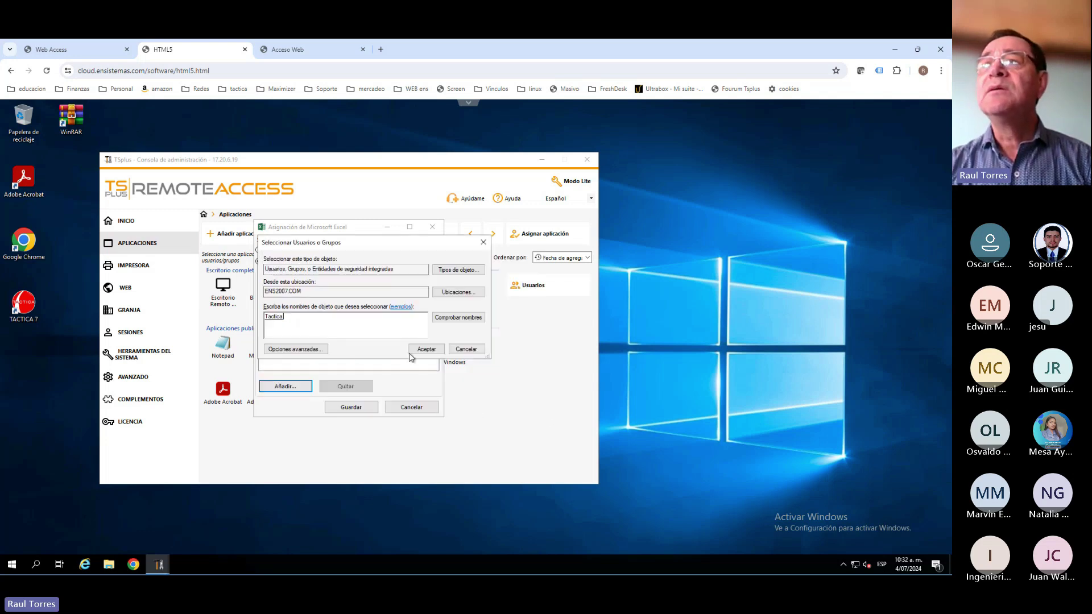
click(427, 349)
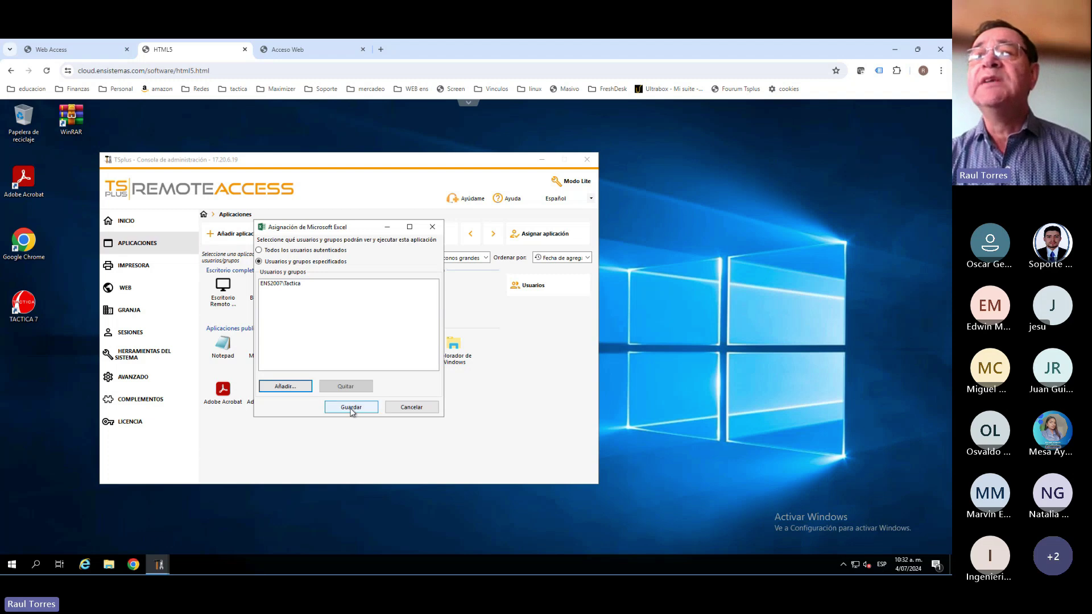
click(351, 408)
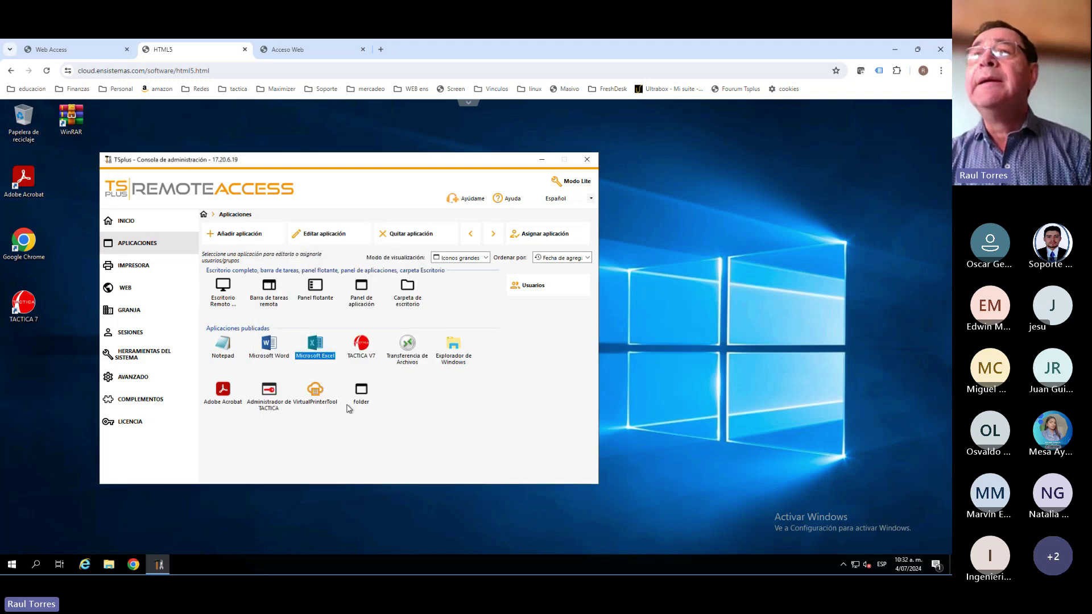
Switch to the cloud.ensistemas.net web access page and log on through the HTML5 client with the prefilled credentials
click(293, 50)
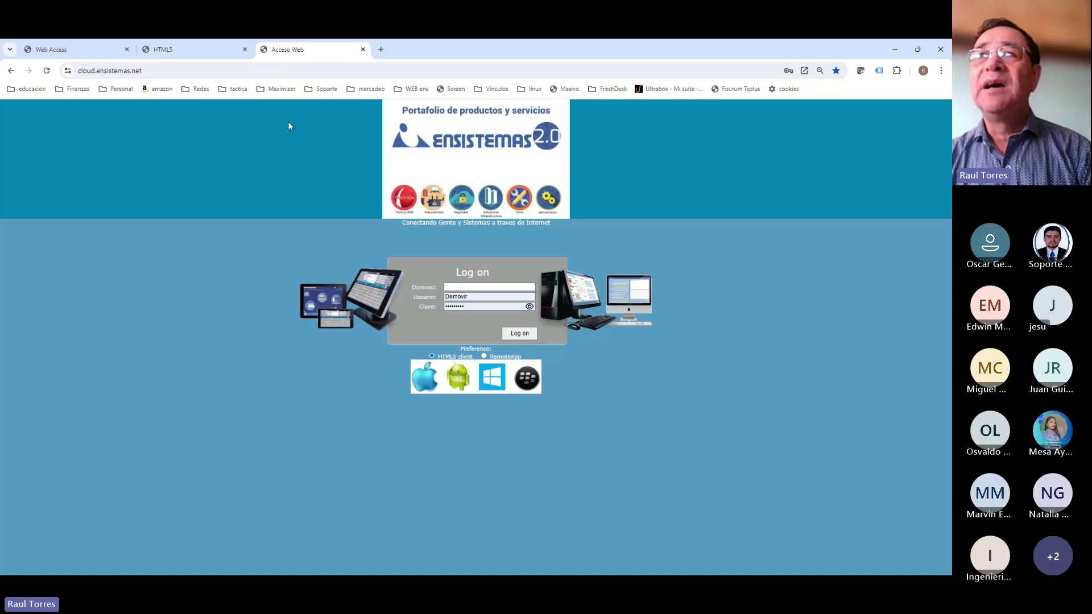
click(58, 48)
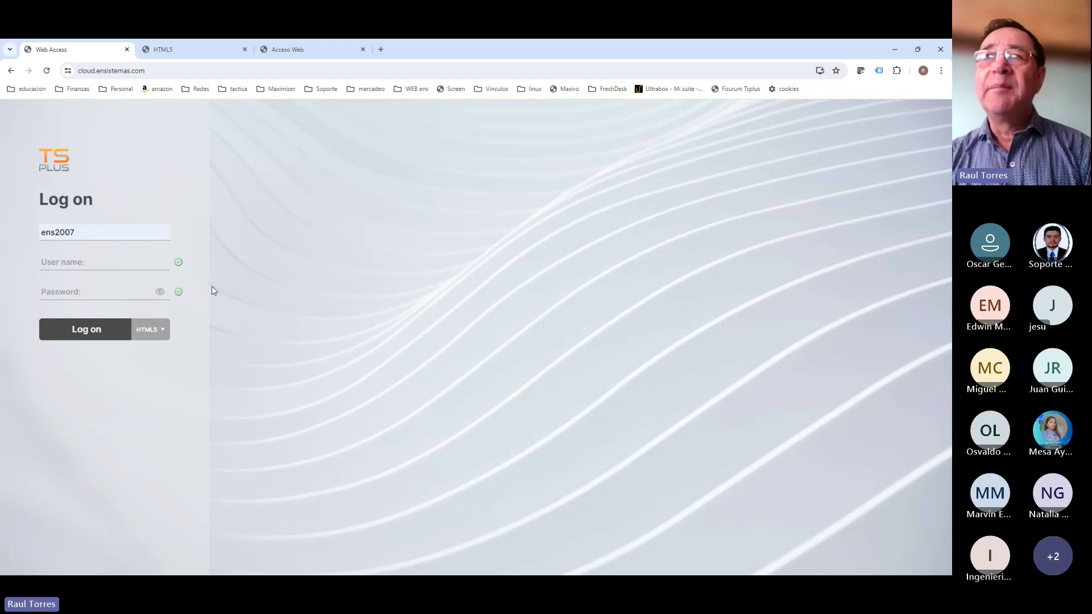
click(298, 41)
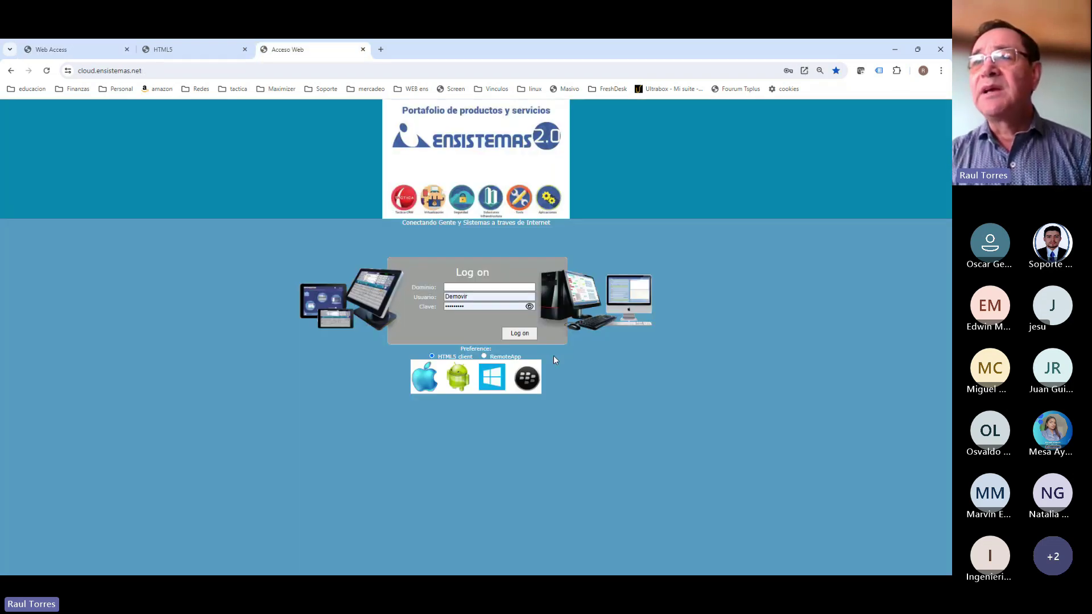
click(519, 334)
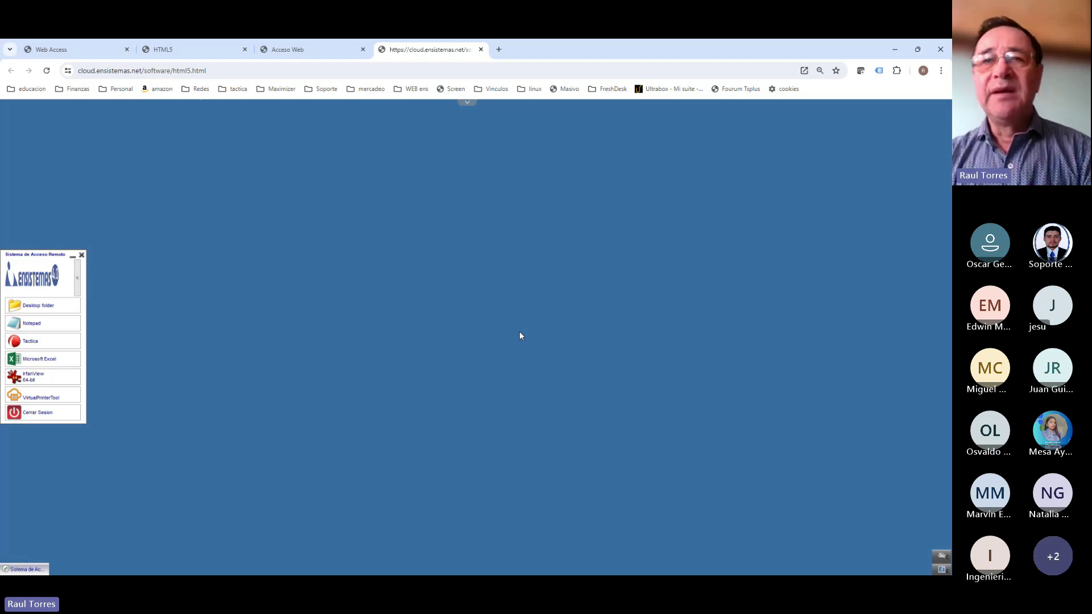
Launch Microsoft Excel from the remote application panel and select cell G8 in the blank workbook
click(72, 361)
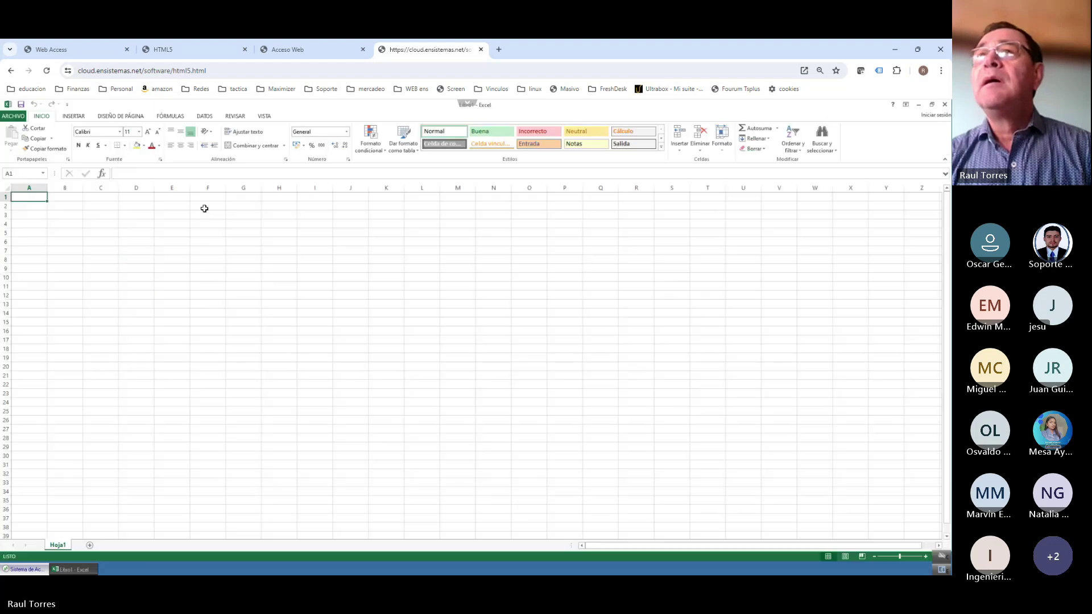
click(204, 207)
click(230, 260)
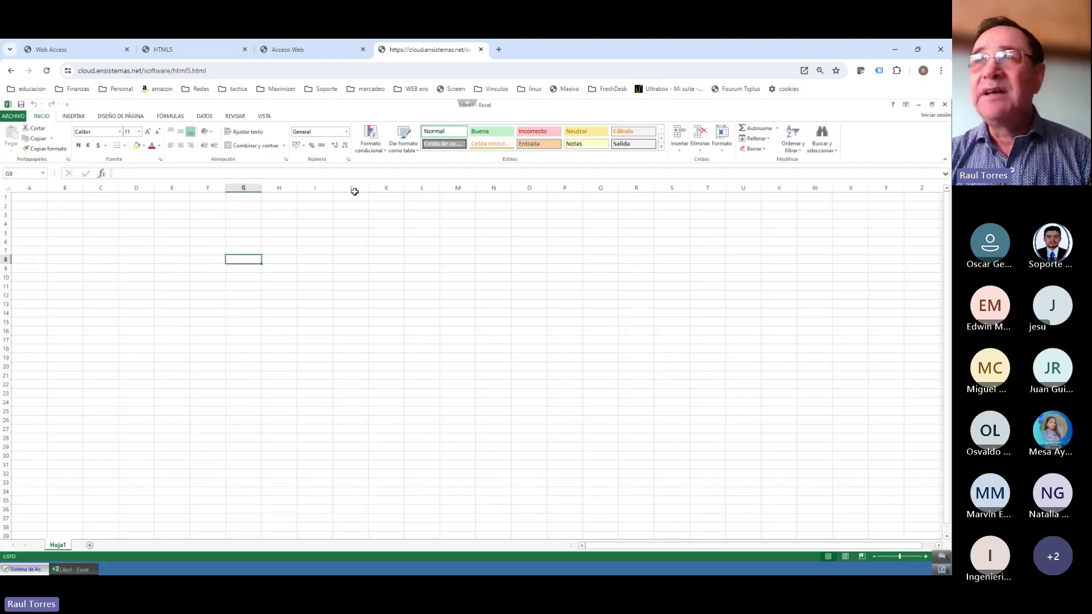
Shrink and move the browser window showing the remote Excel session, maximize it again and close Excel
click(917, 49)
drag(665, 150, 648, 116)
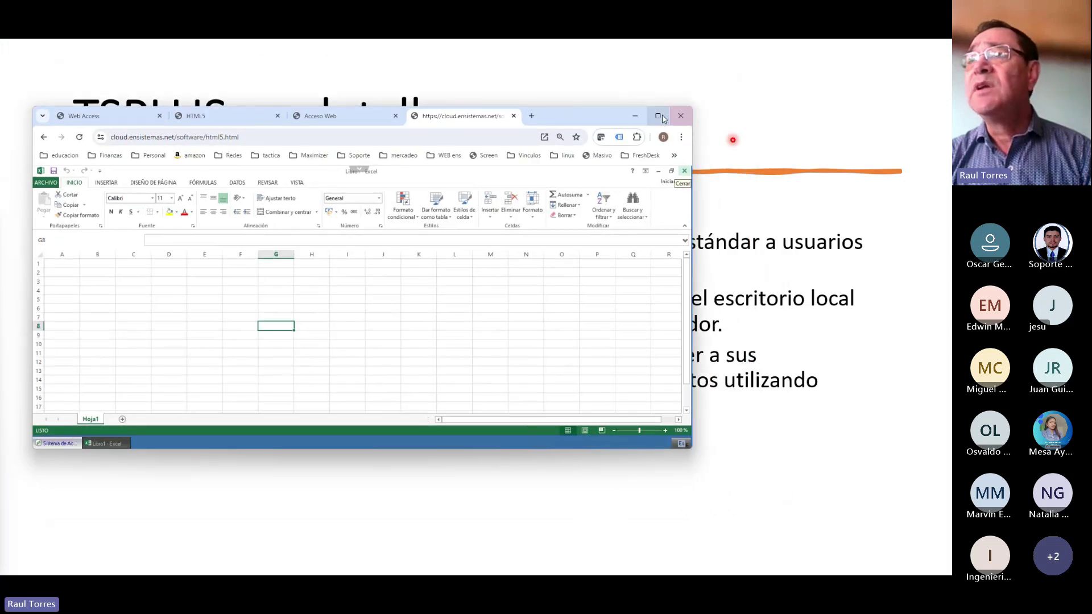
click(658, 116)
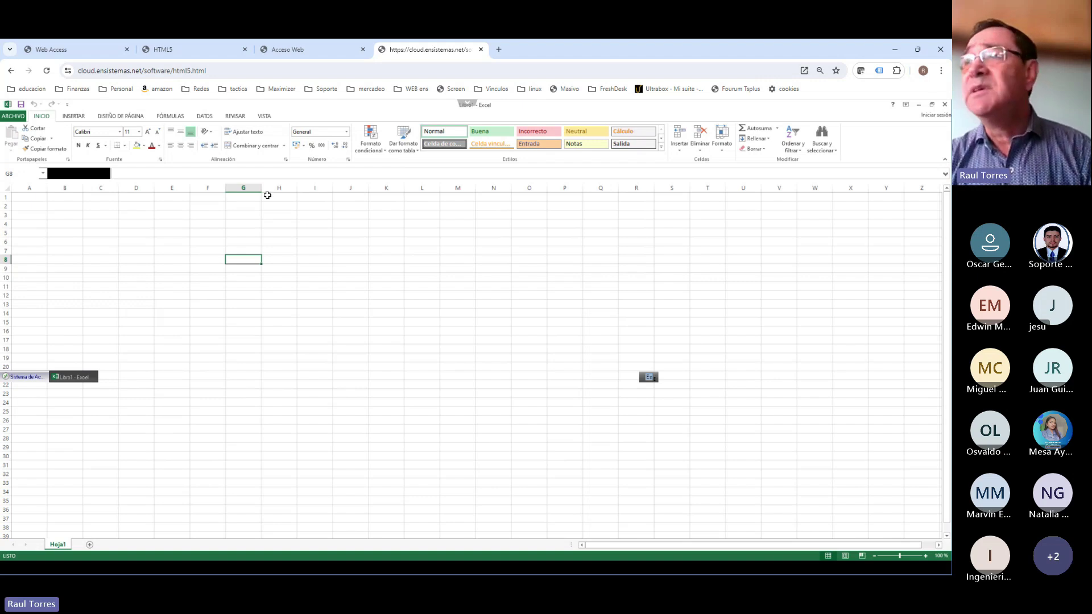
click(946, 105)
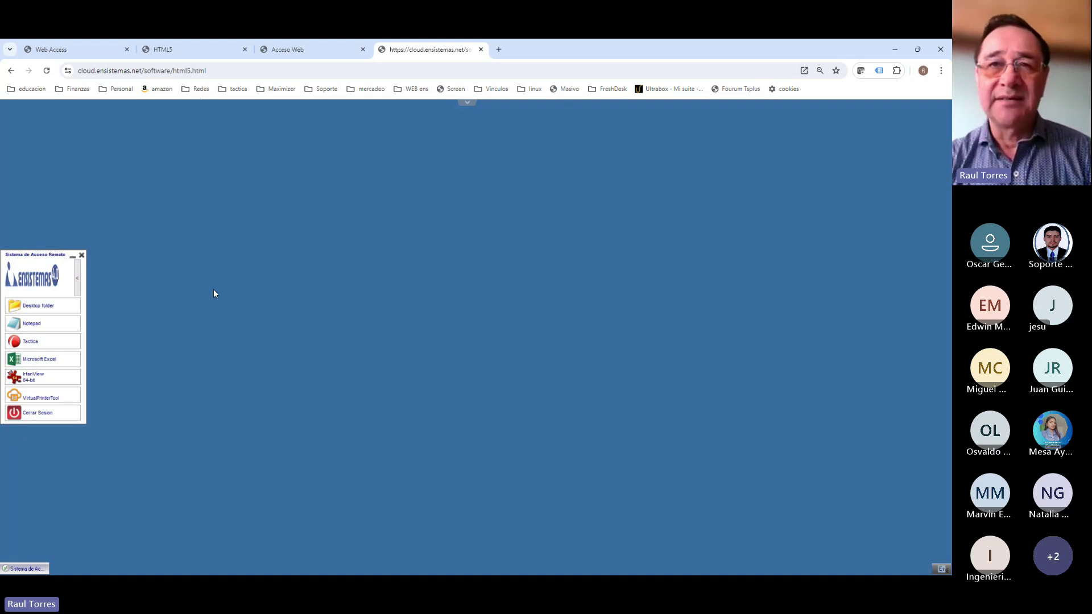
Try to open the Desktop folder from the remote application panel and return to the TSplus administration console
click(63, 310)
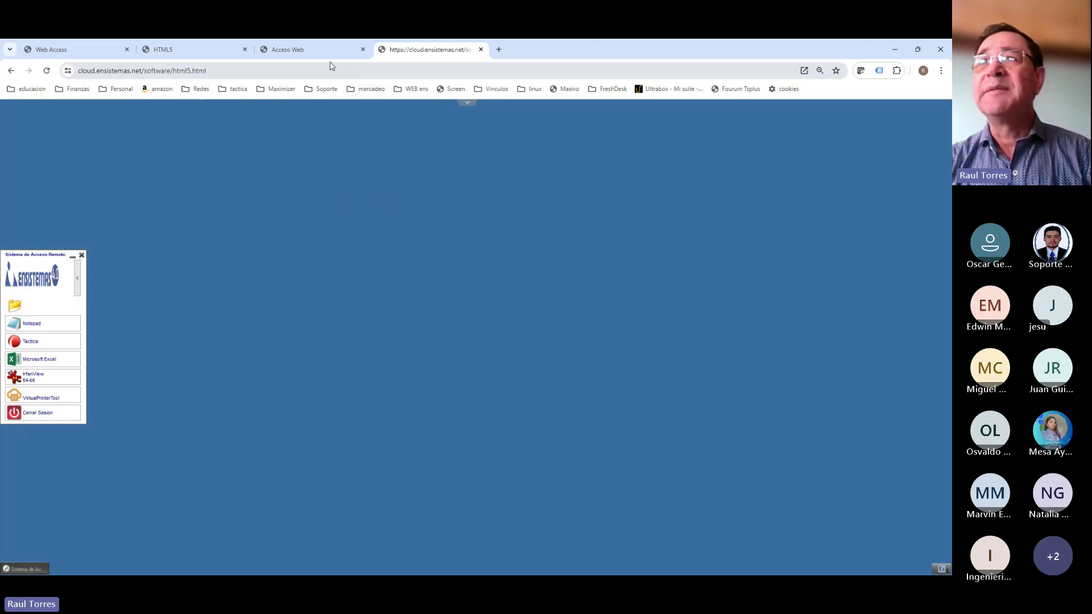
click(303, 52)
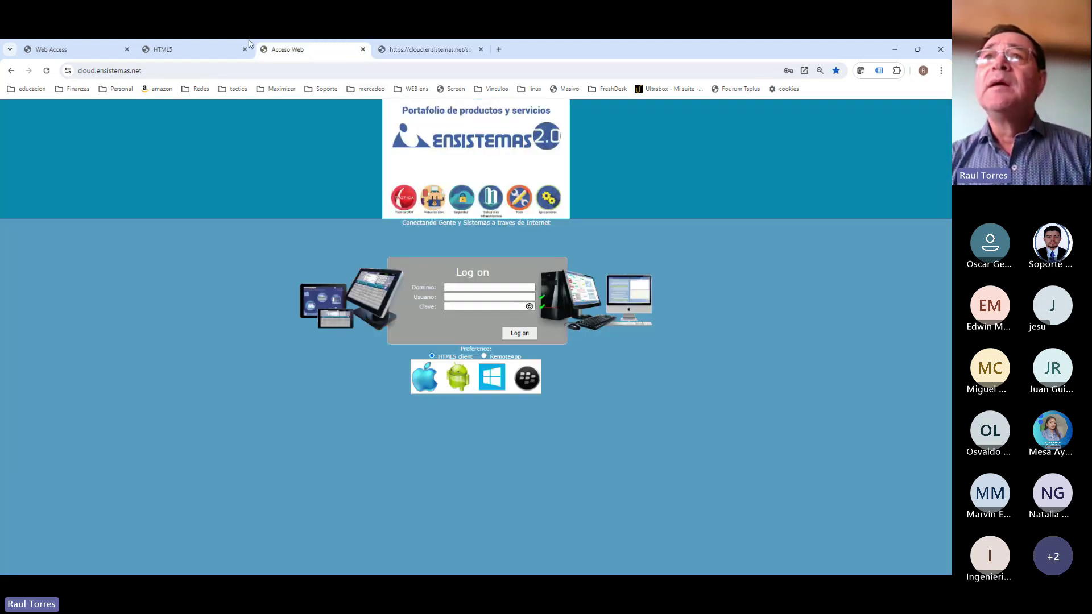
click(201, 44)
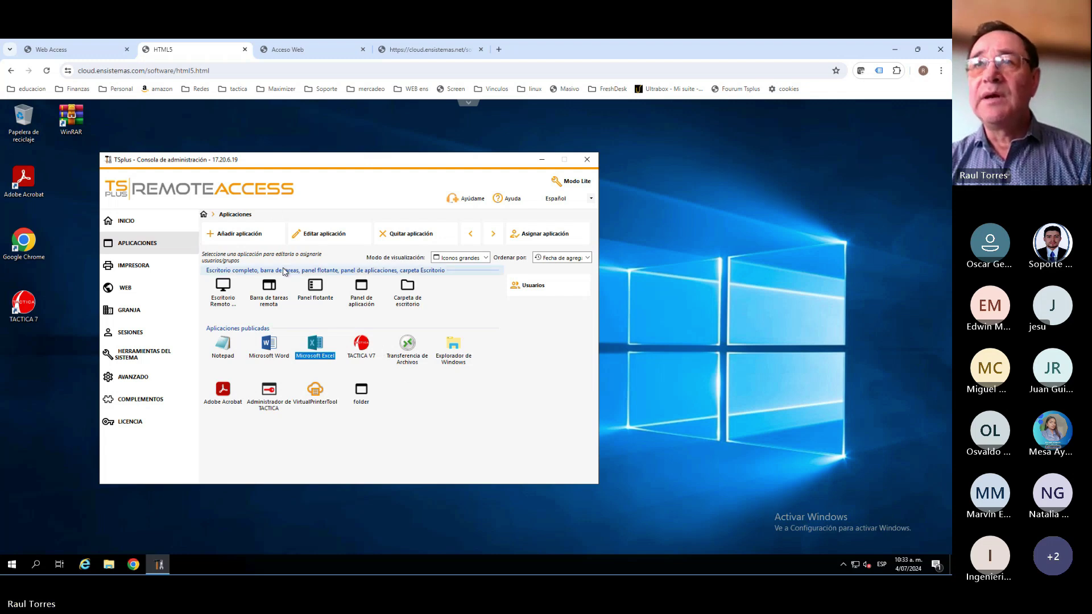
Go back to the web logon page and check the browser's options and those of the Cisco Webex extension
click(291, 56)
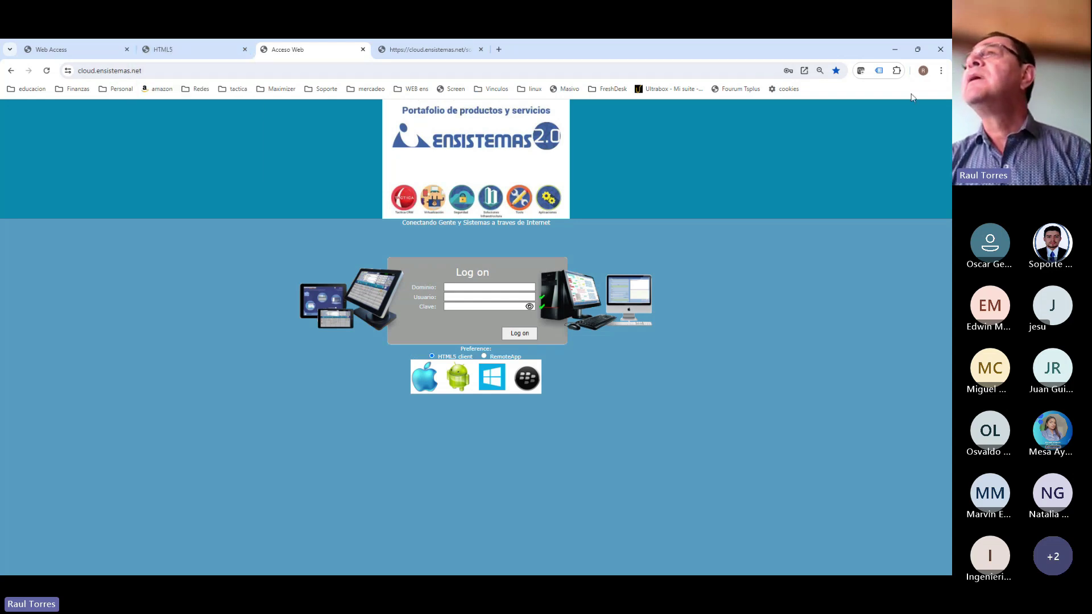
click(941, 72)
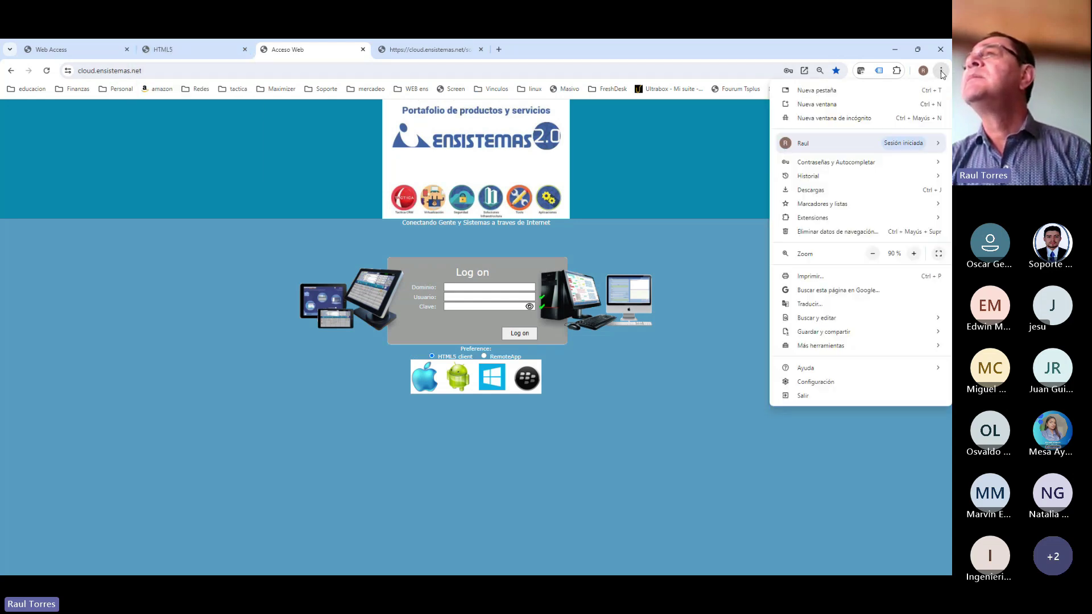
click(942, 72)
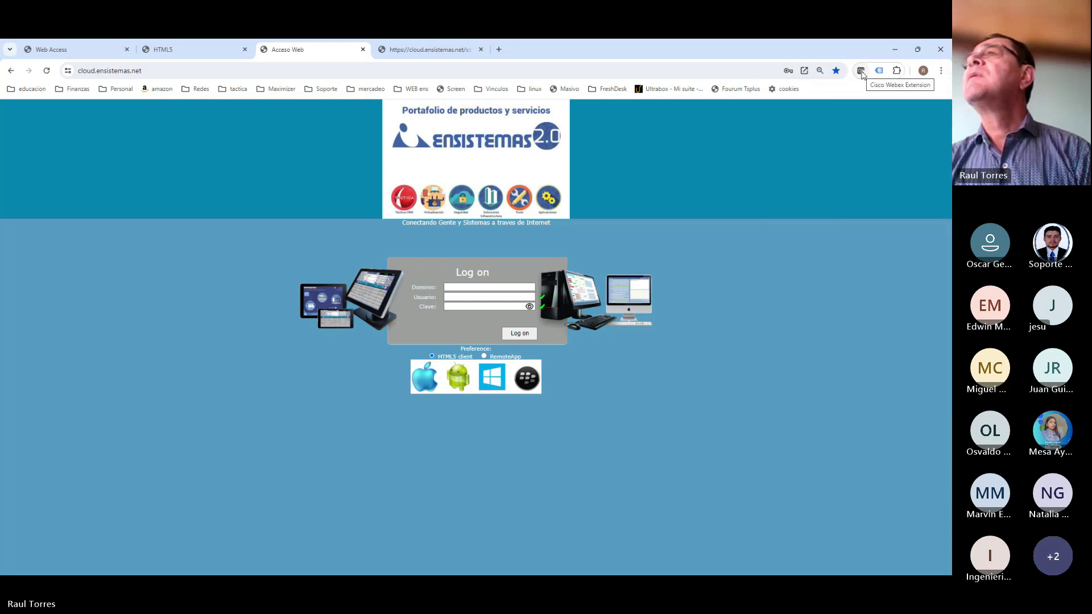
right_click(862, 74)
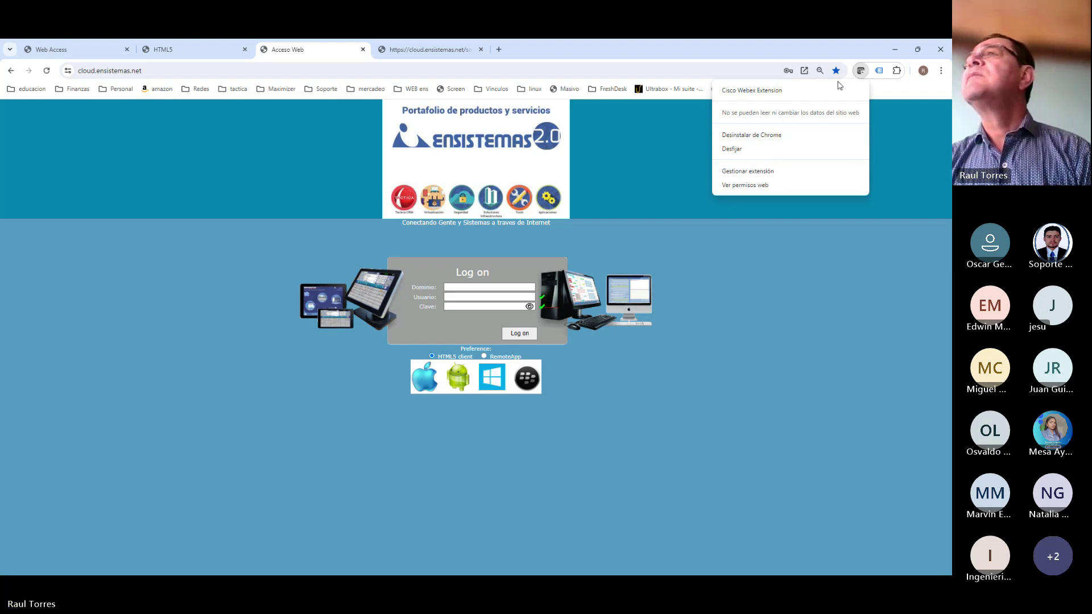
click(893, 85)
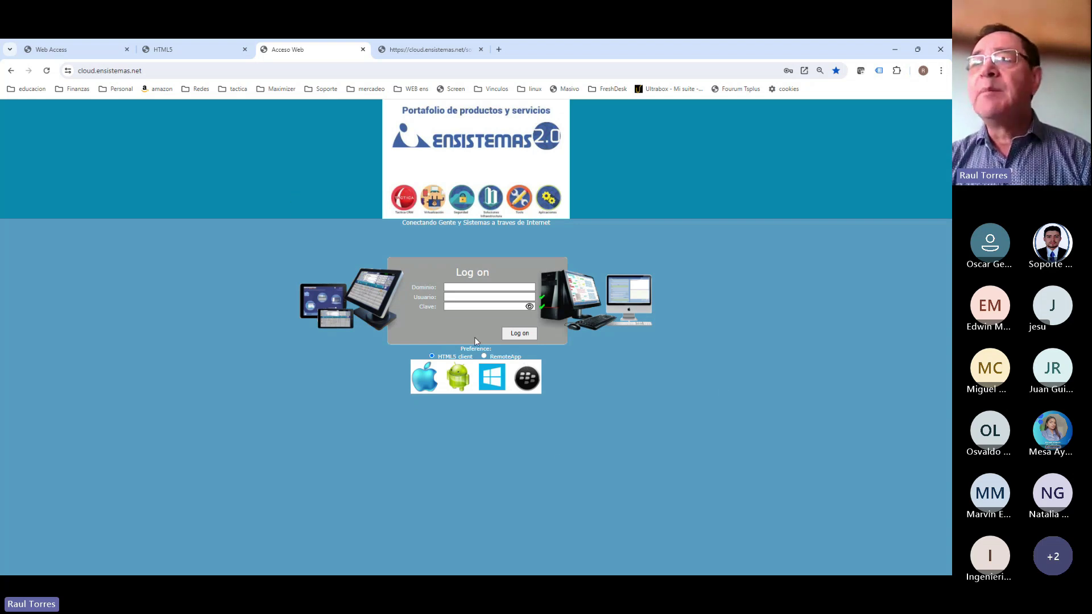
Fill the logon form with the saved username and password and choose RemoteApp as the connection preference
click(463, 297)
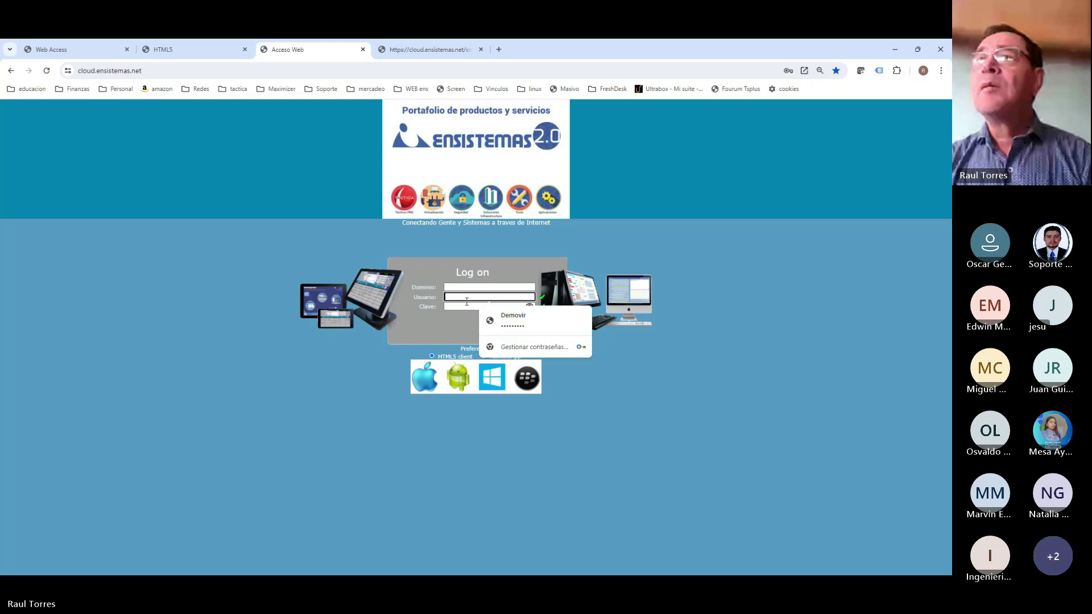
click(510, 319)
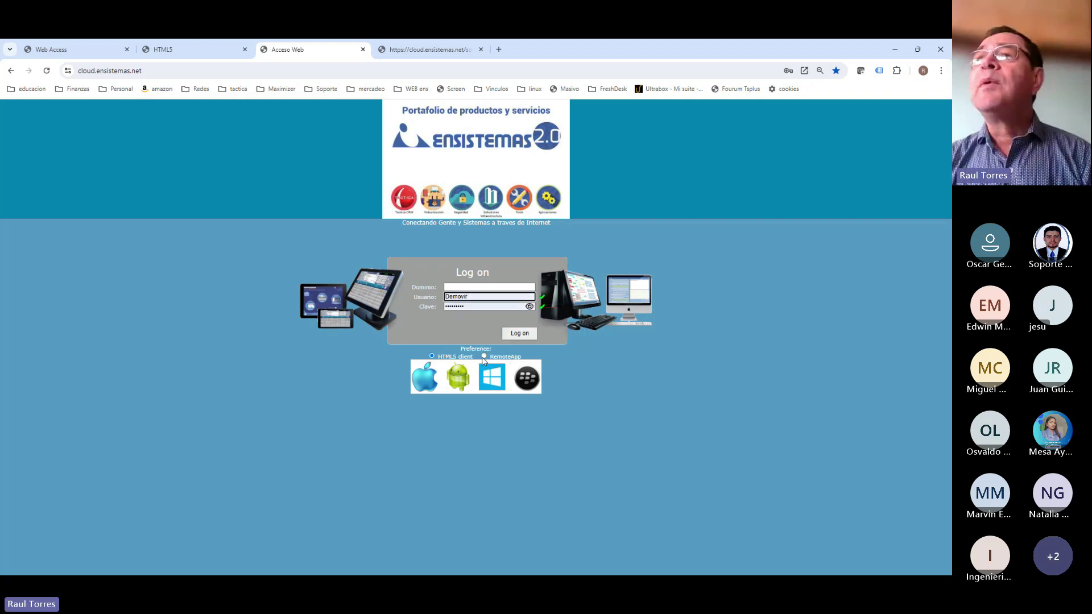
click(484, 357)
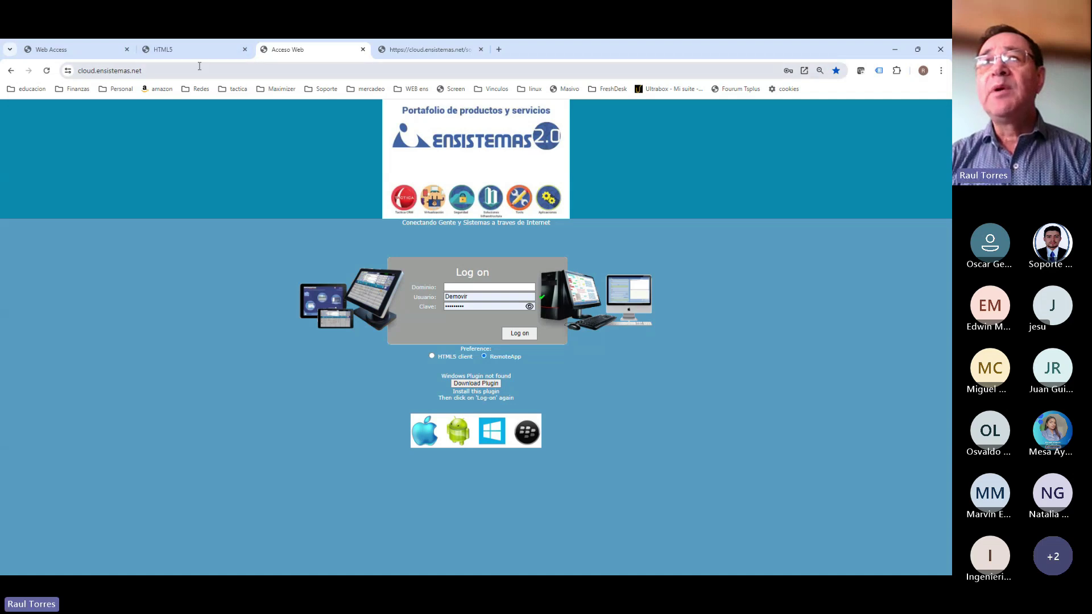
Open the Windows Client Generator from the TSplus console's session settings and examine its server address and domain name
click(171, 50)
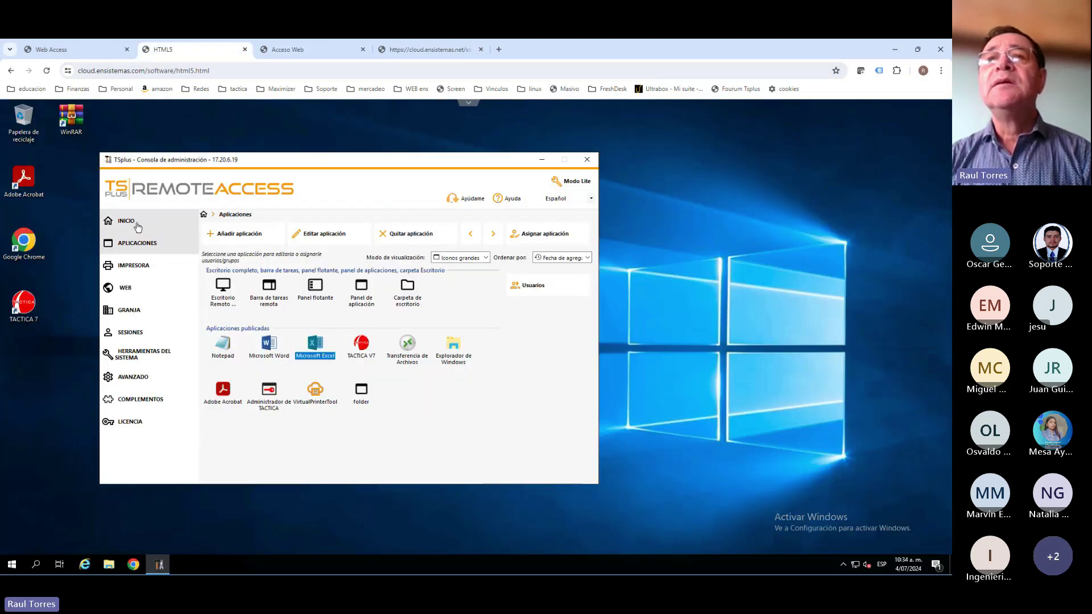
click(126, 332)
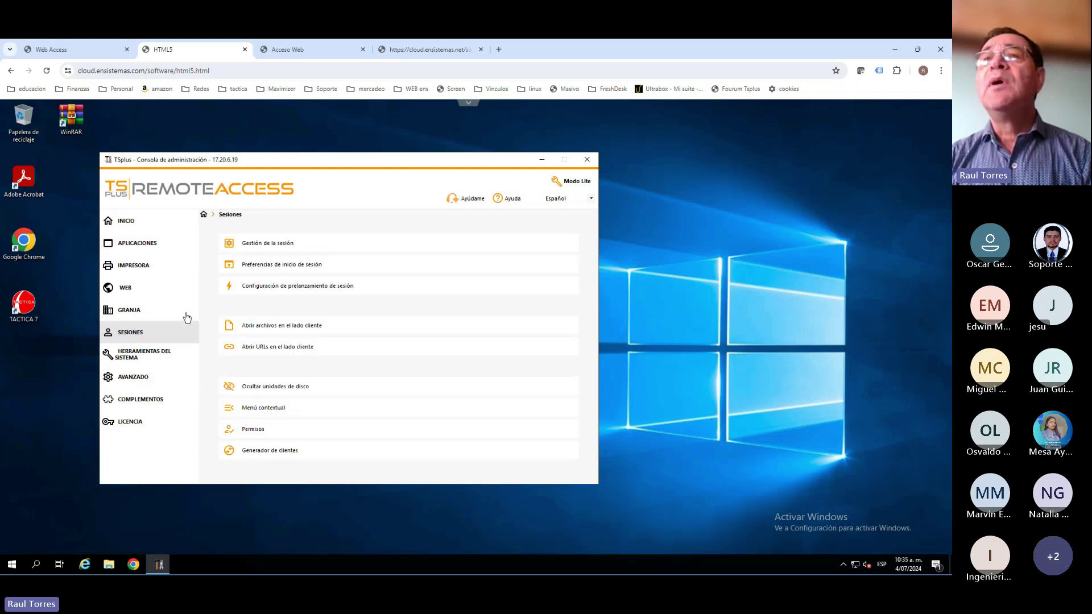
click(301, 454)
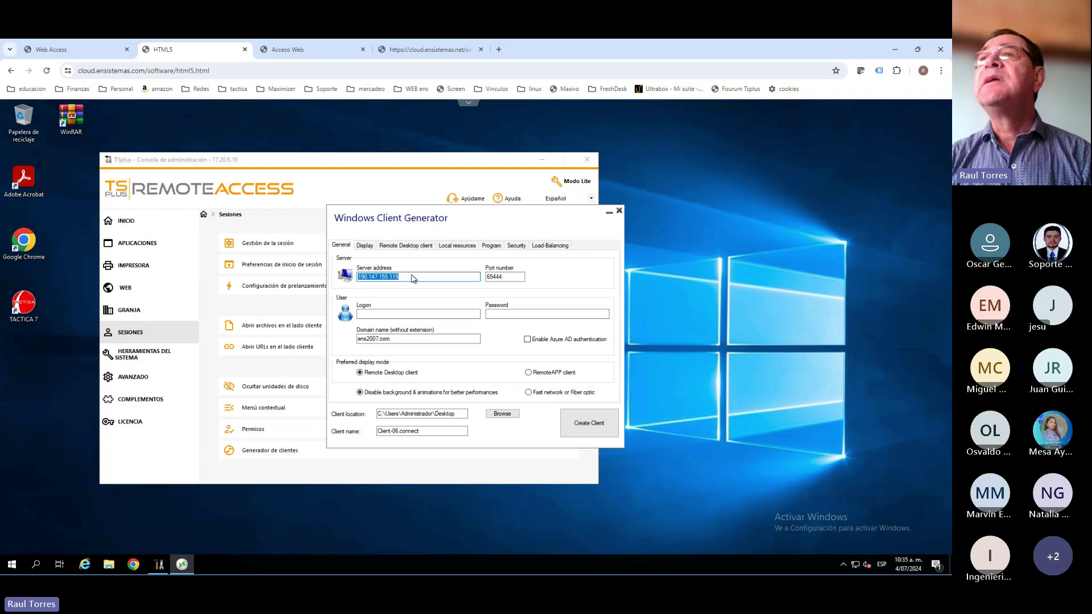
drag(415, 279, 349, 281)
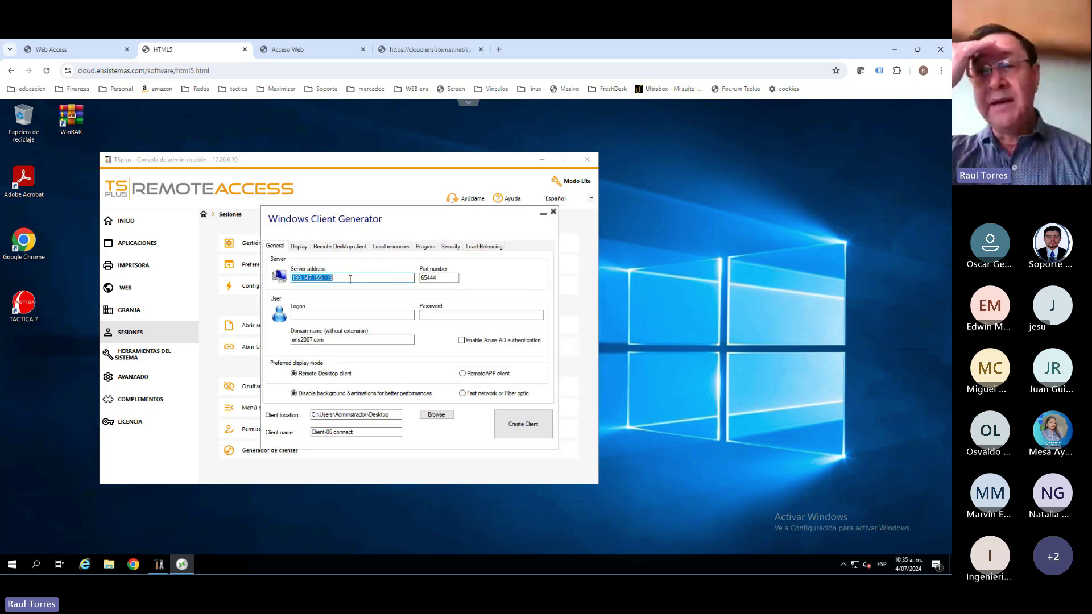
click(343, 341)
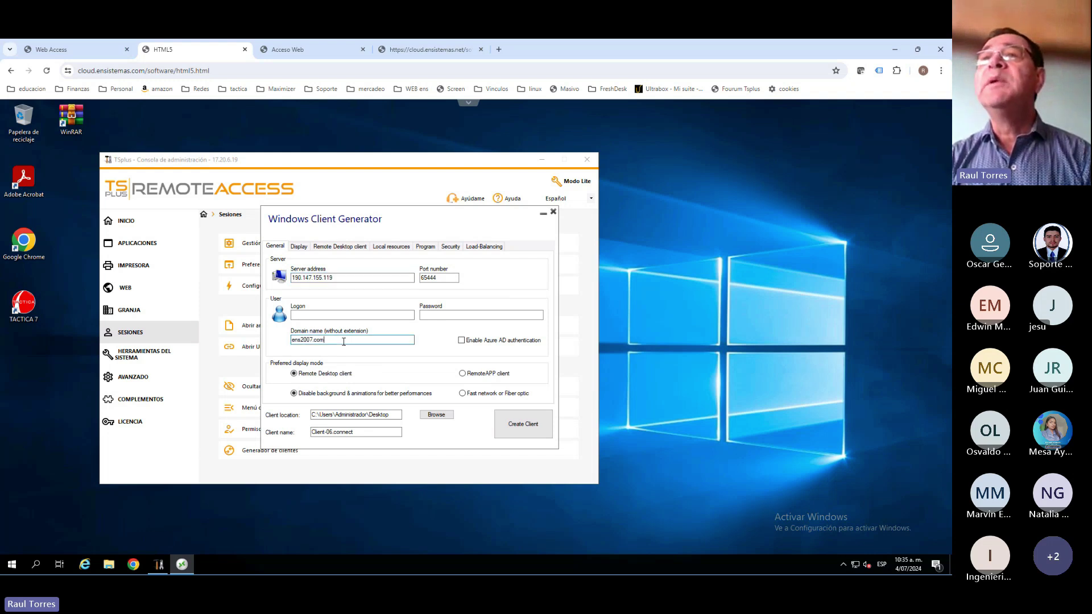
Choose RemoteAPP client as the preferred display mode and check the generator's color and Remote Desktop resolution options
click(326, 316)
click(445, 316)
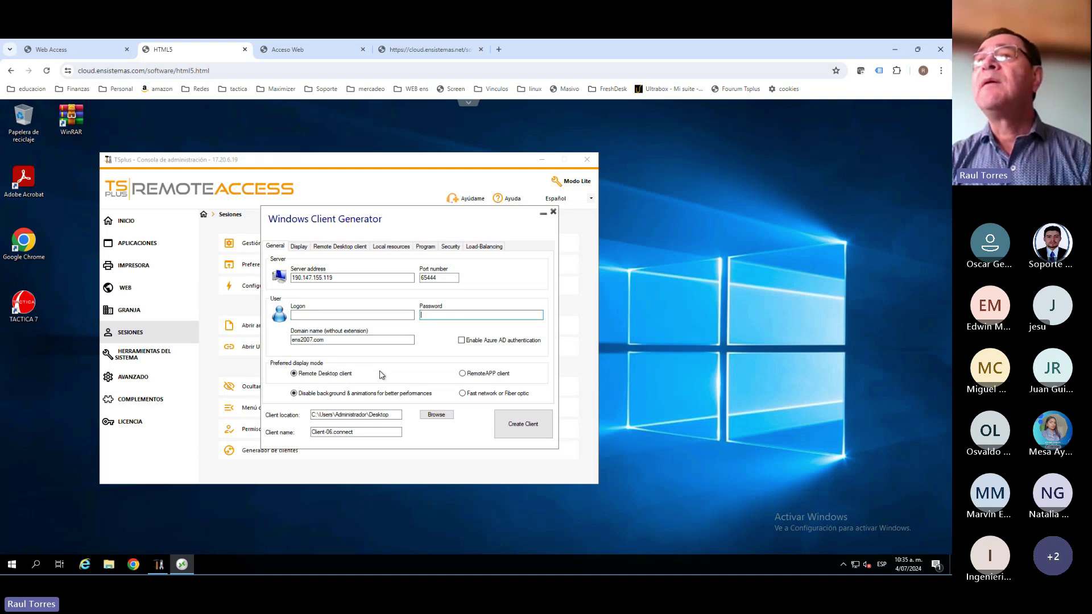
click(463, 374)
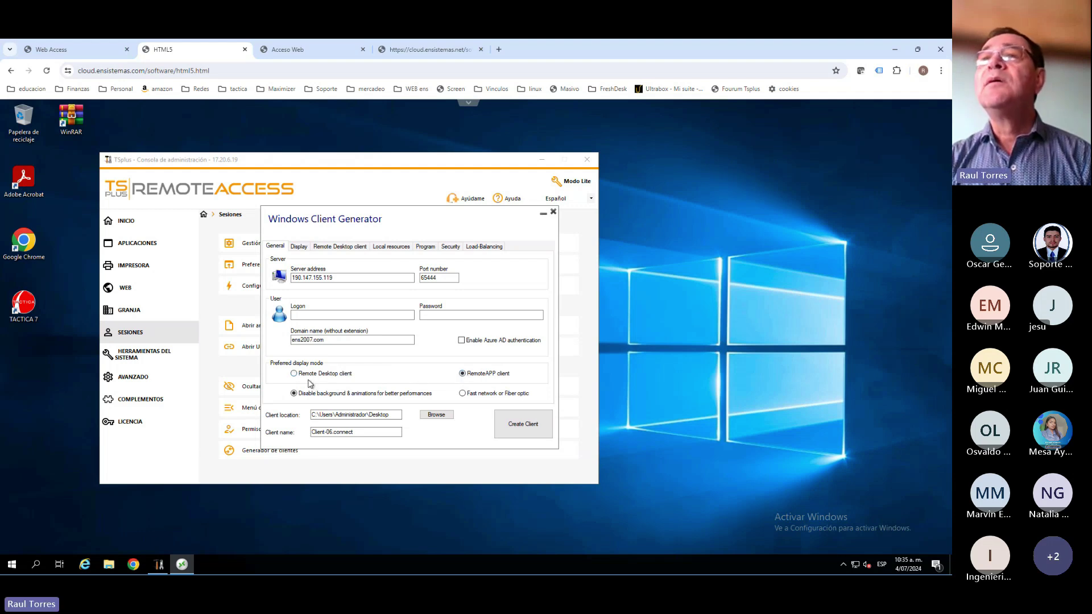
click(299, 246)
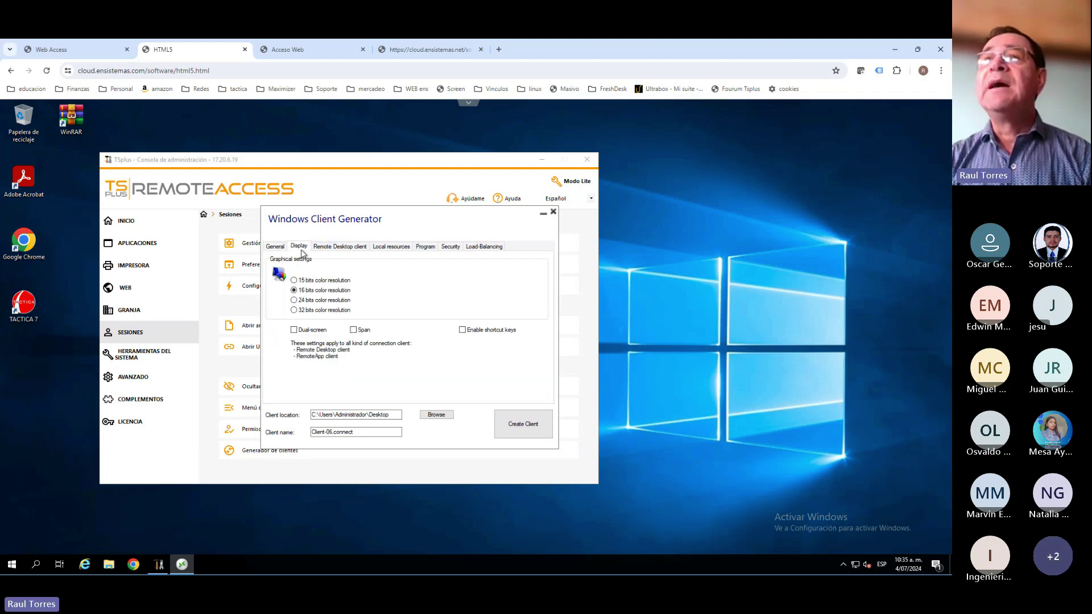
click(335, 250)
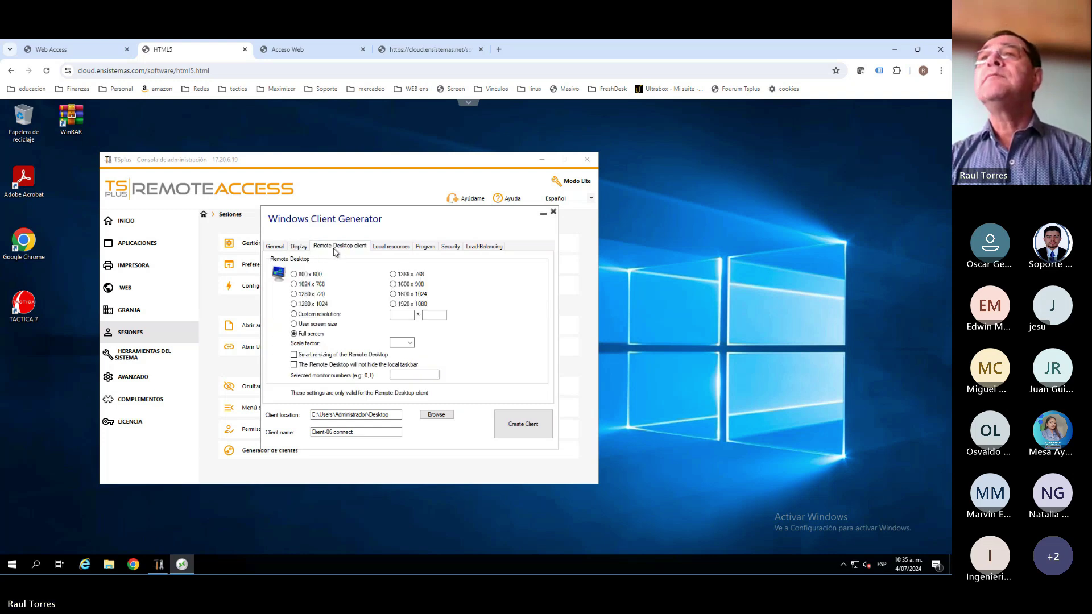
Disable disks, printers, COM ports, smart cards and USB devices in the client's local resources
click(391, 246)
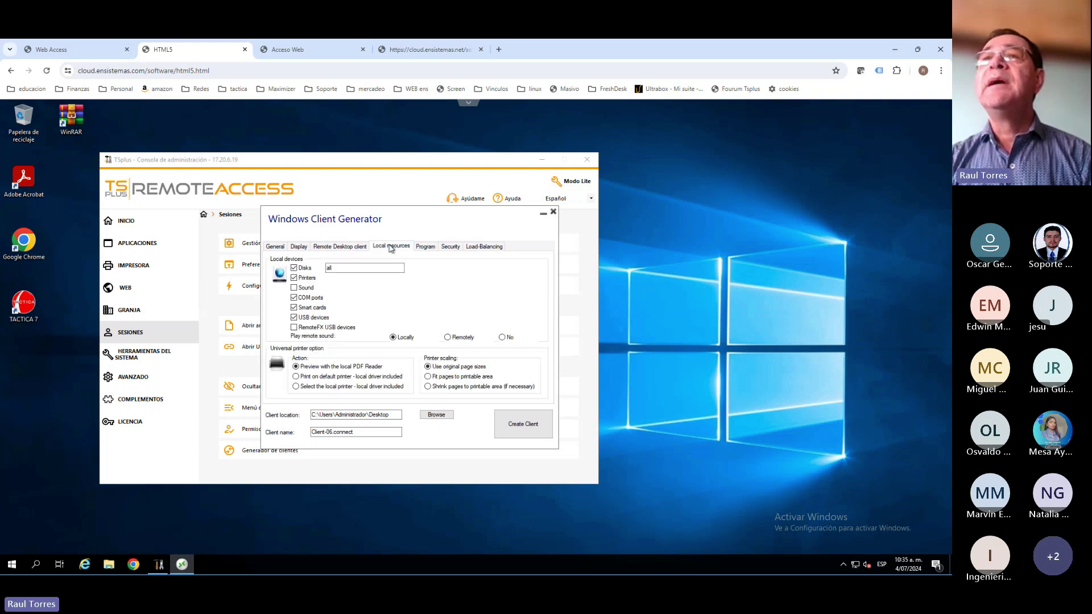
click(294, 268)
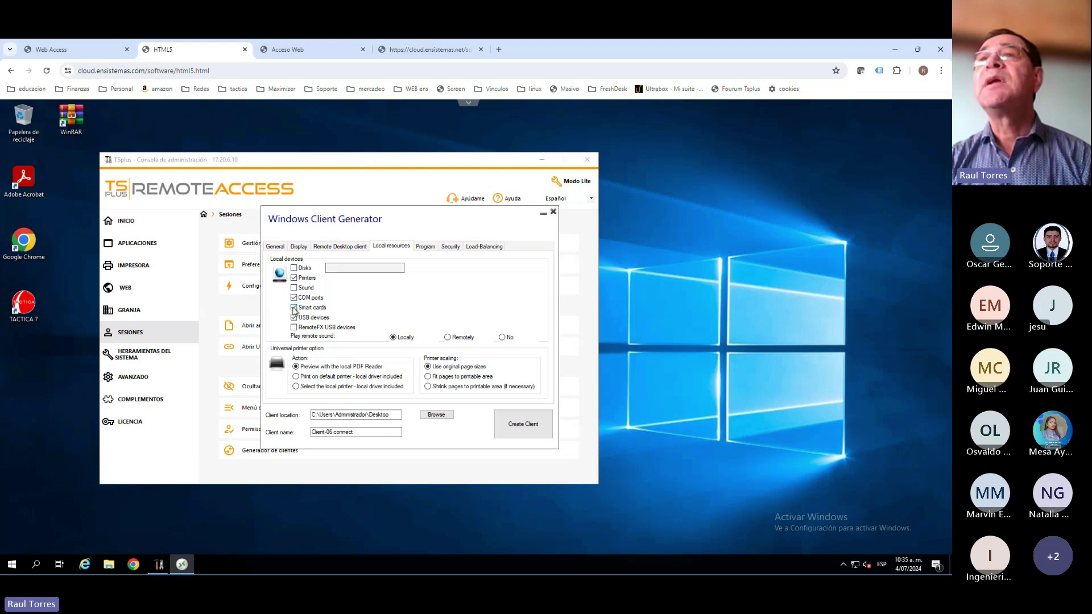
click(294, 308)
click(294, 317)
click(294, 277)
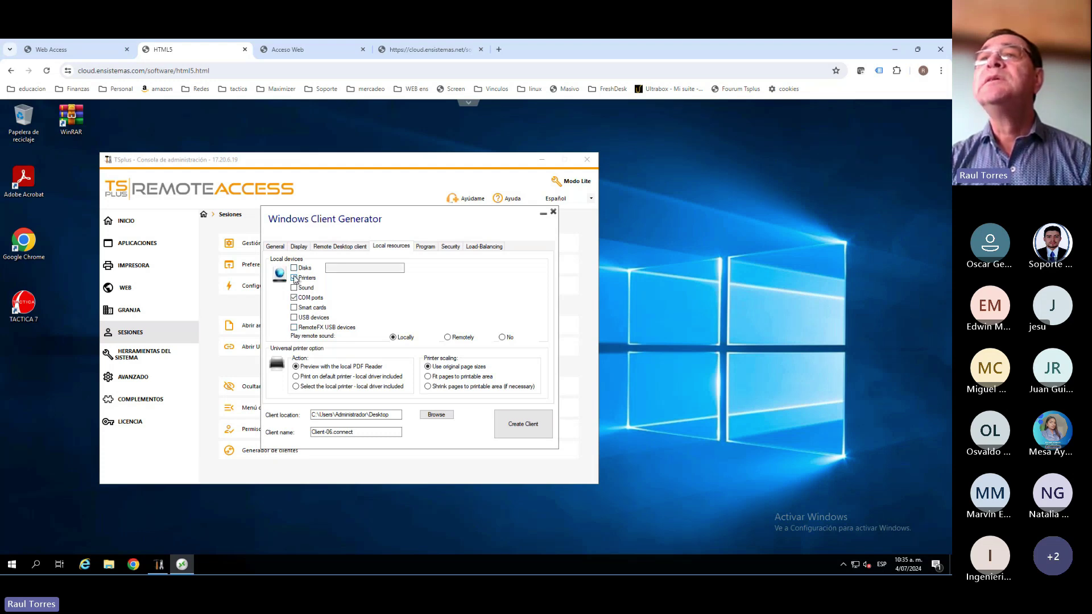
click(294, 298)
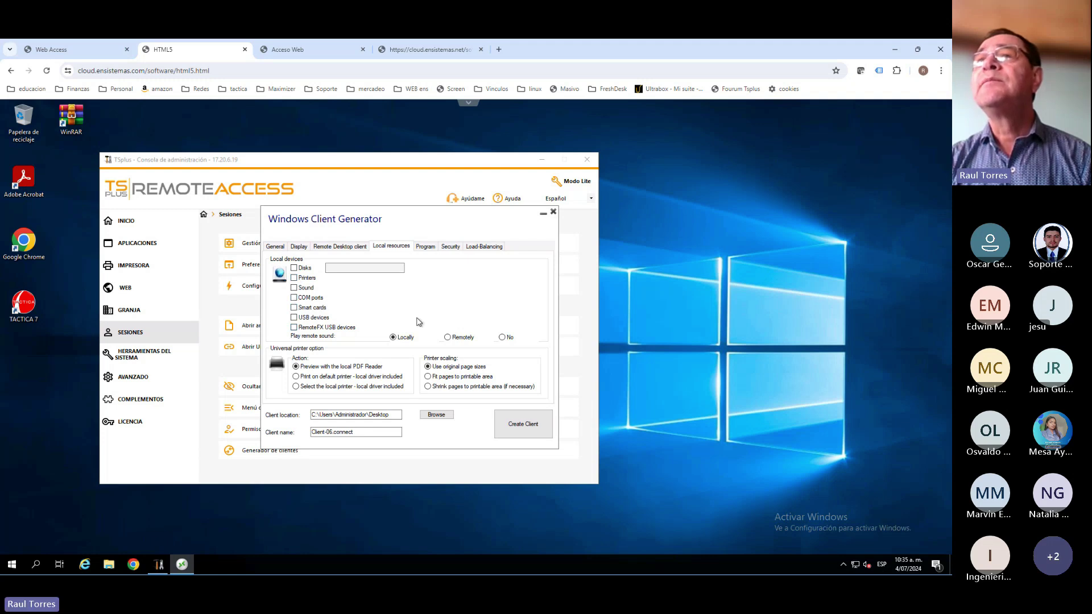
Examine the generator's startup program, client security and load-balancing options
click(425, 248)
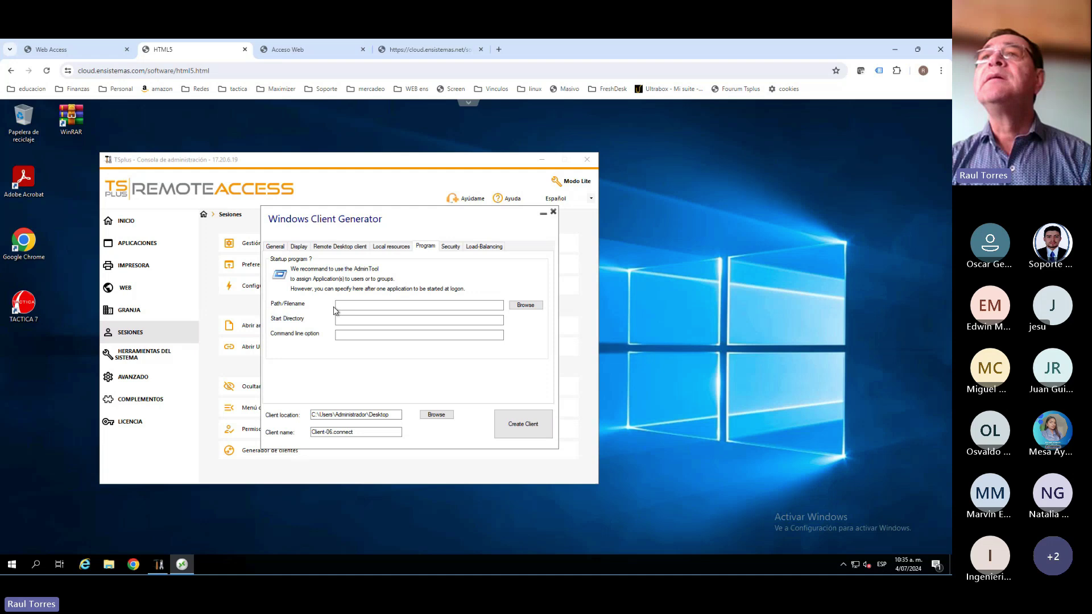
click(352, 306)
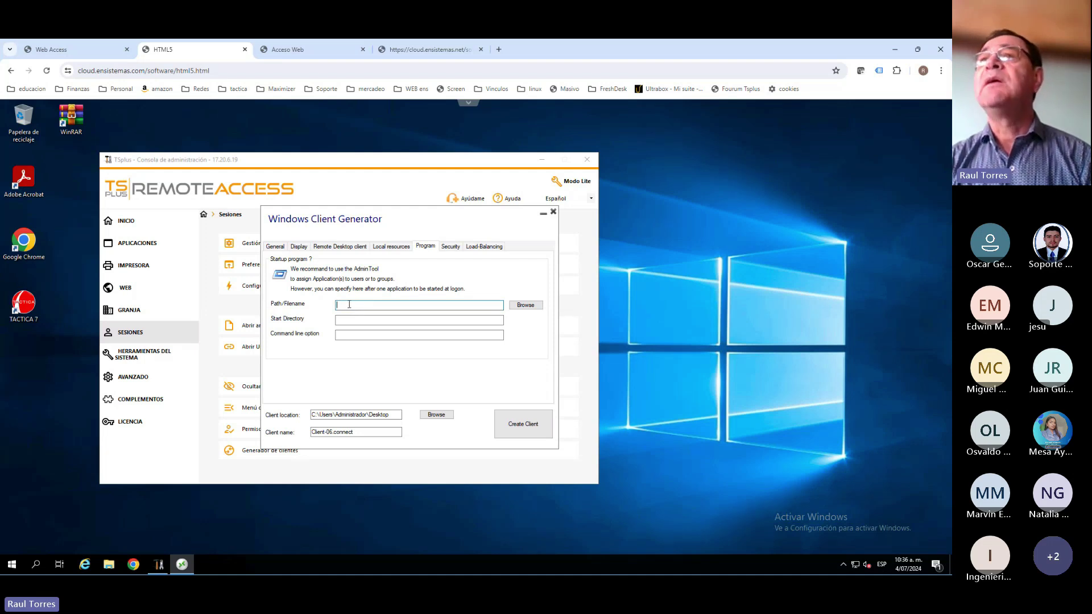
click(450, 246)
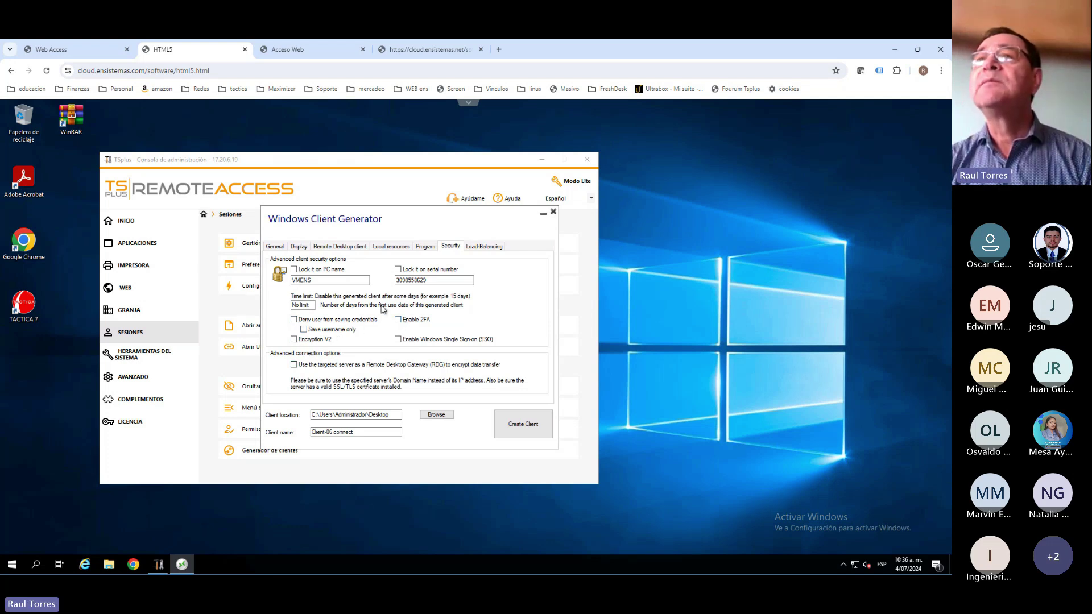
click(479, 247)
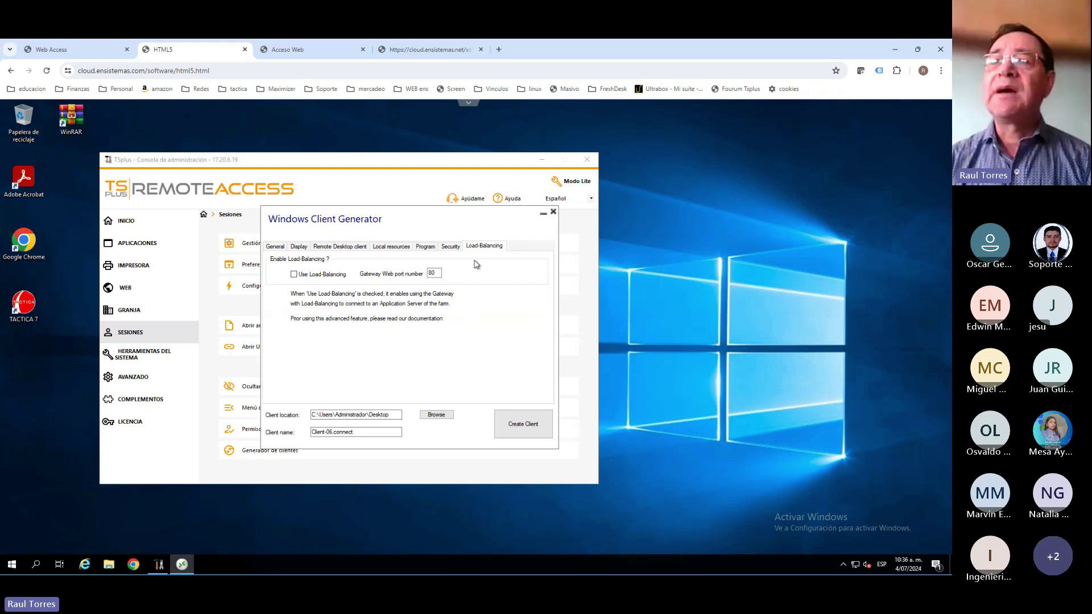
Generate the RemoteAPP connection client in C:\Users\Administrador\Desktop, decline creating another, and minimize the console to check the desktop
click(273, 248)
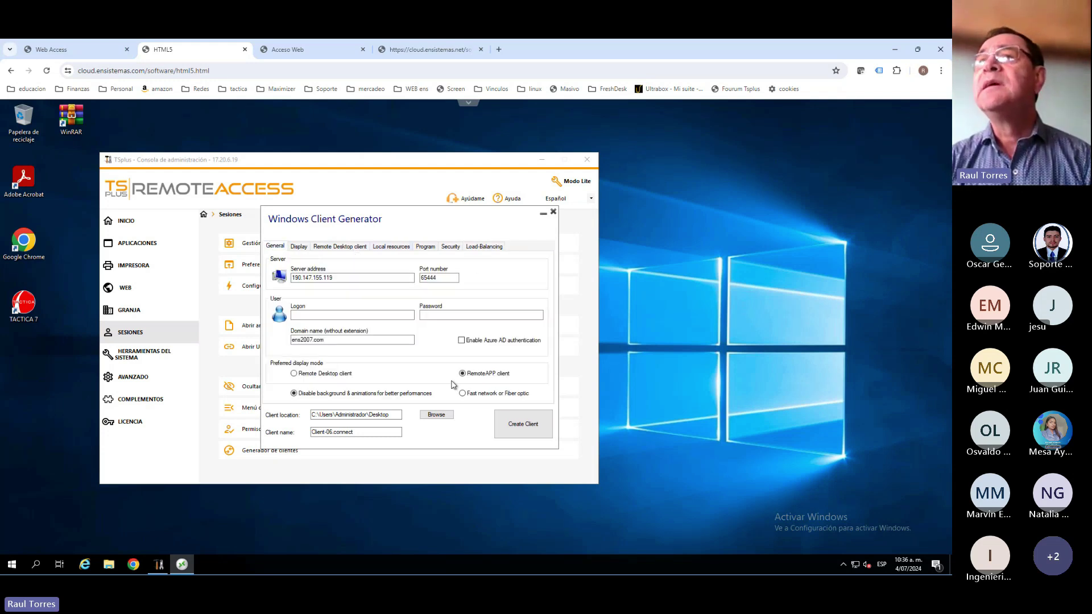
click(515, 427)
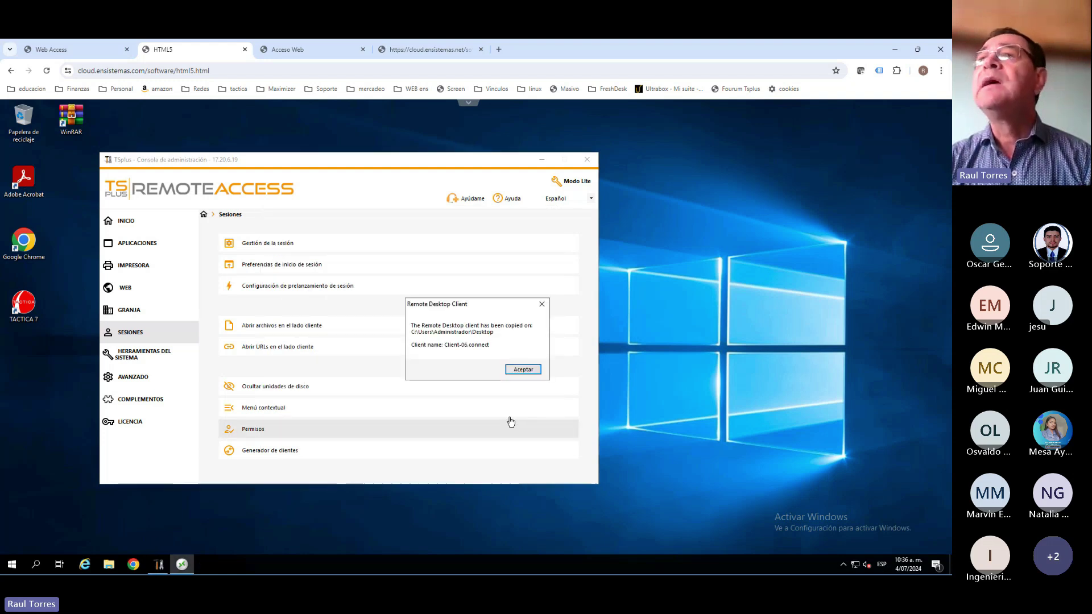
click(521, 370)
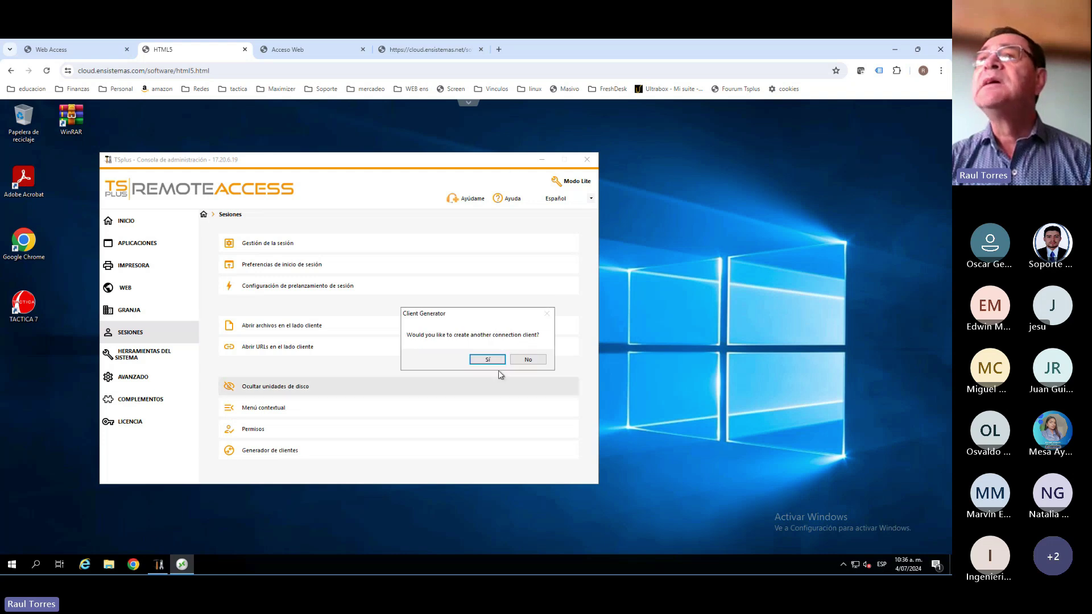
click(527, 360)
click(540, 160)
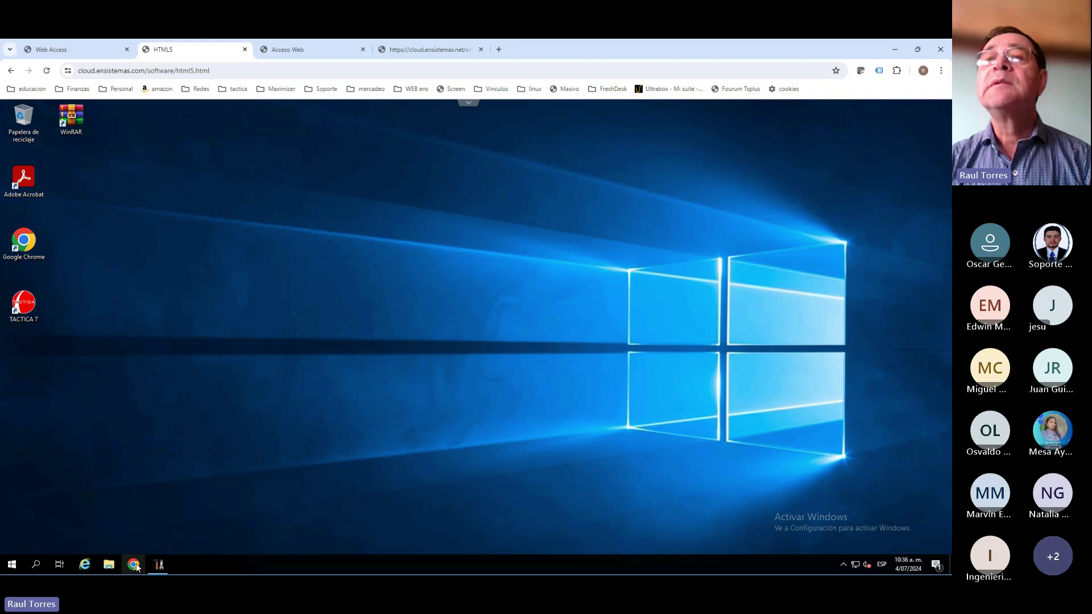
Reopen the client generator from the console, create a second RemoteAPP connection client, and accept creating another one
click(160, 565)
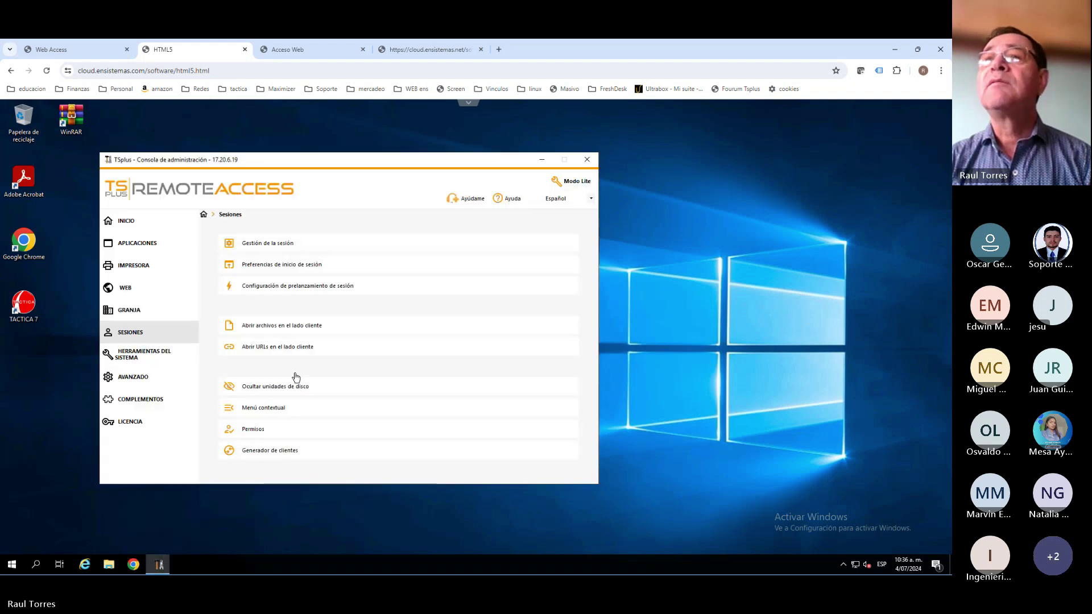
click(258, 452)
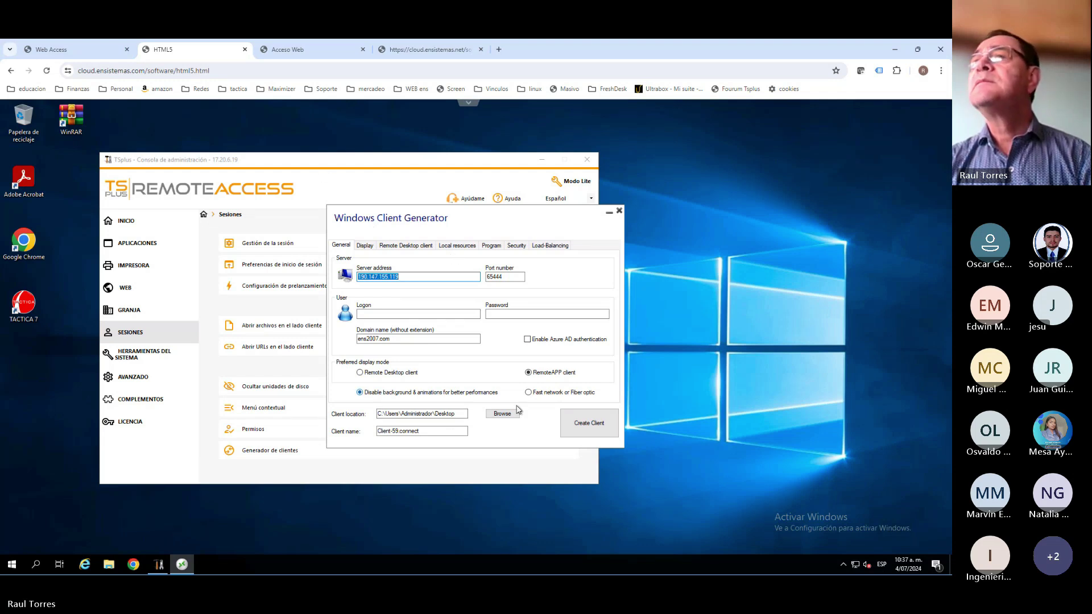
click(596, 433)
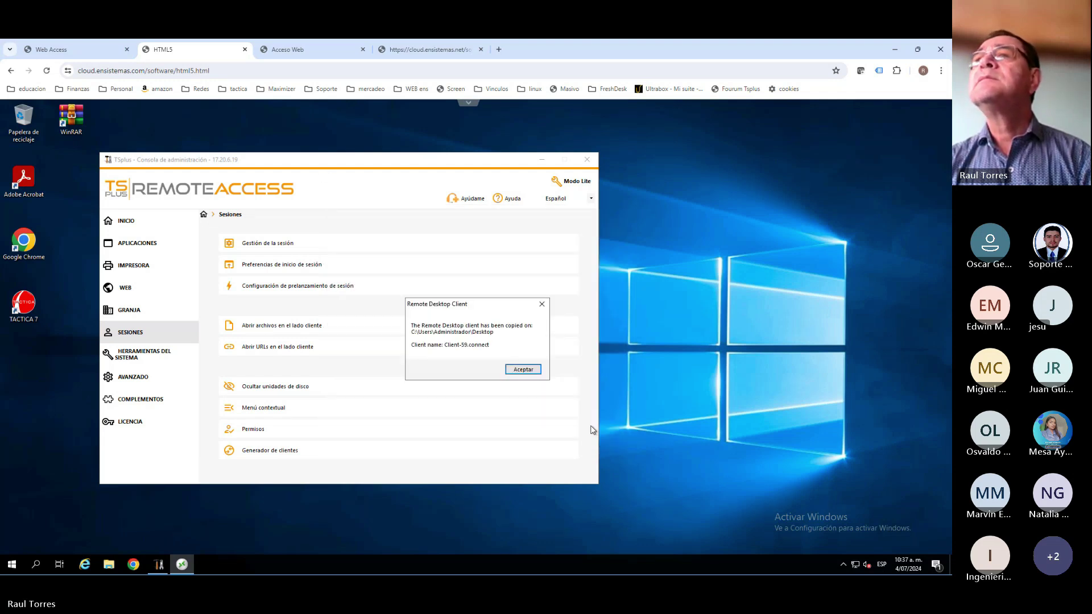
click(519, 371)
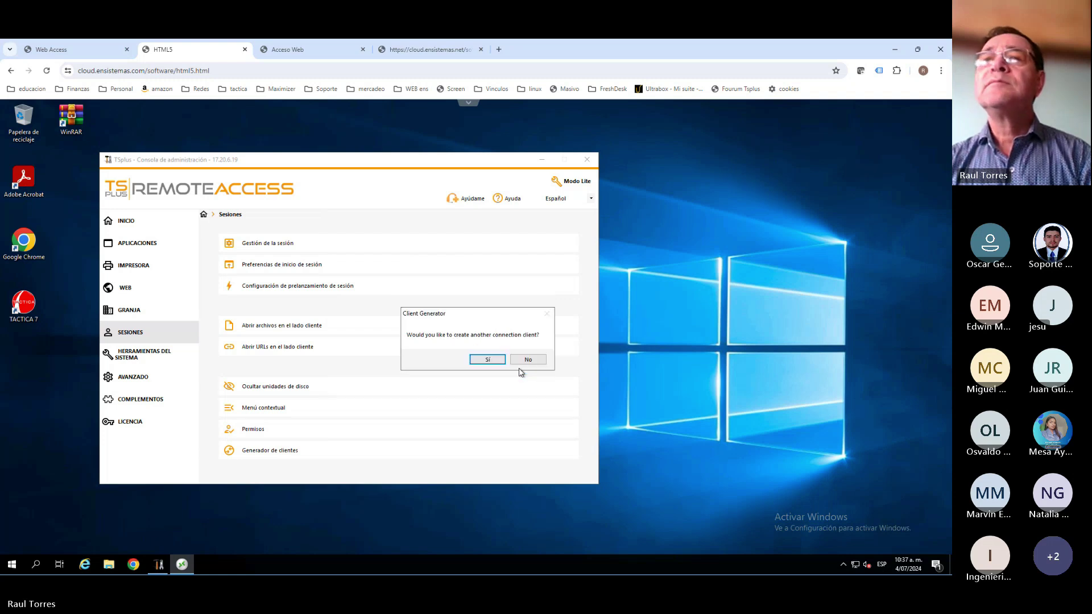
click(487, 361)
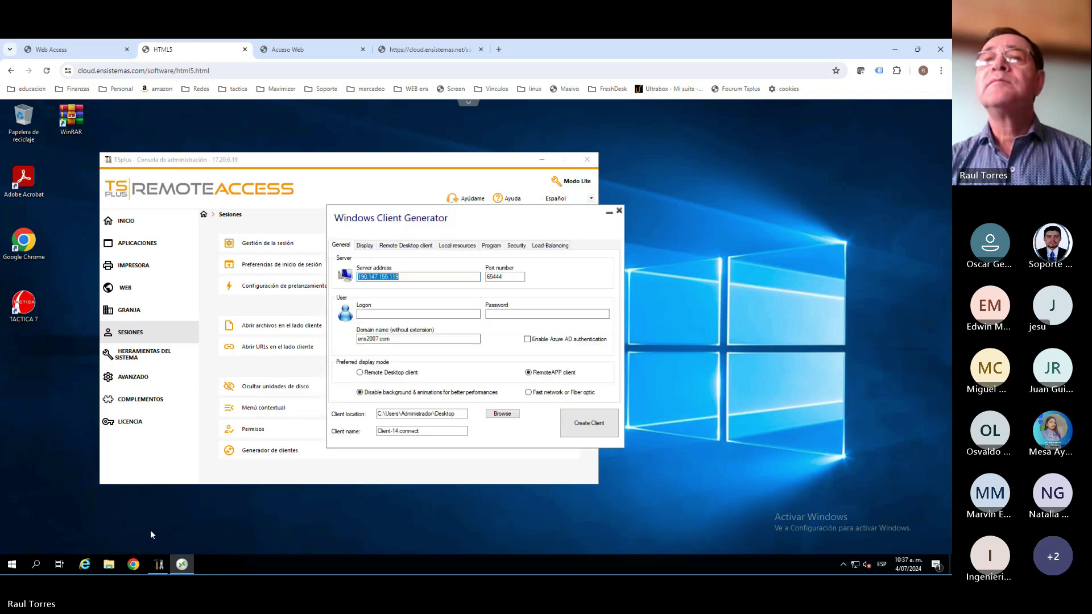
Look for the generated client files in the current user's Escritorio folder using File Explorer
click(110, 566)
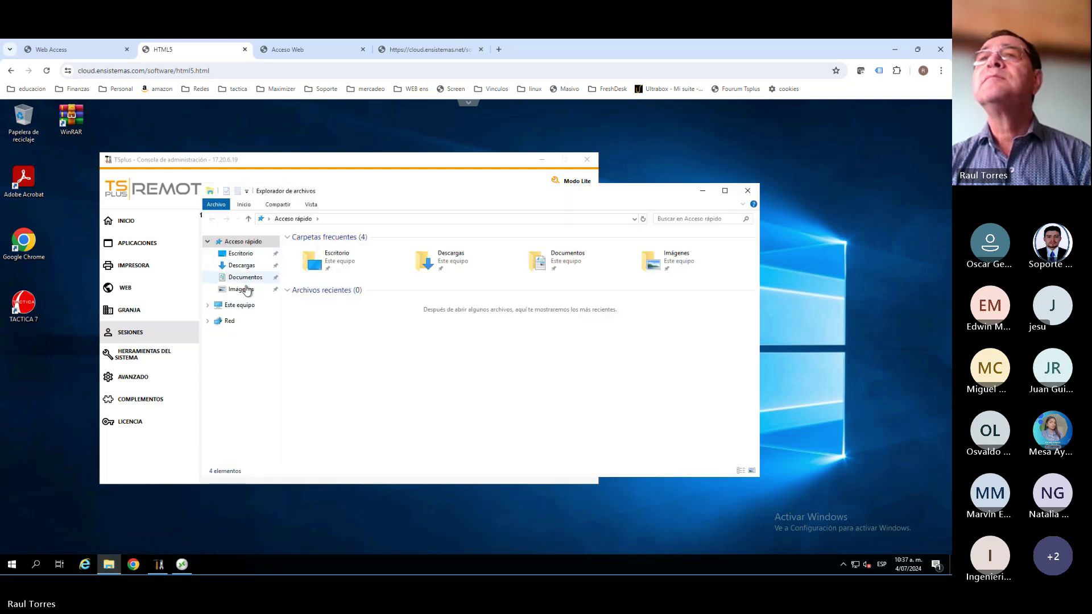
click(240, 253)
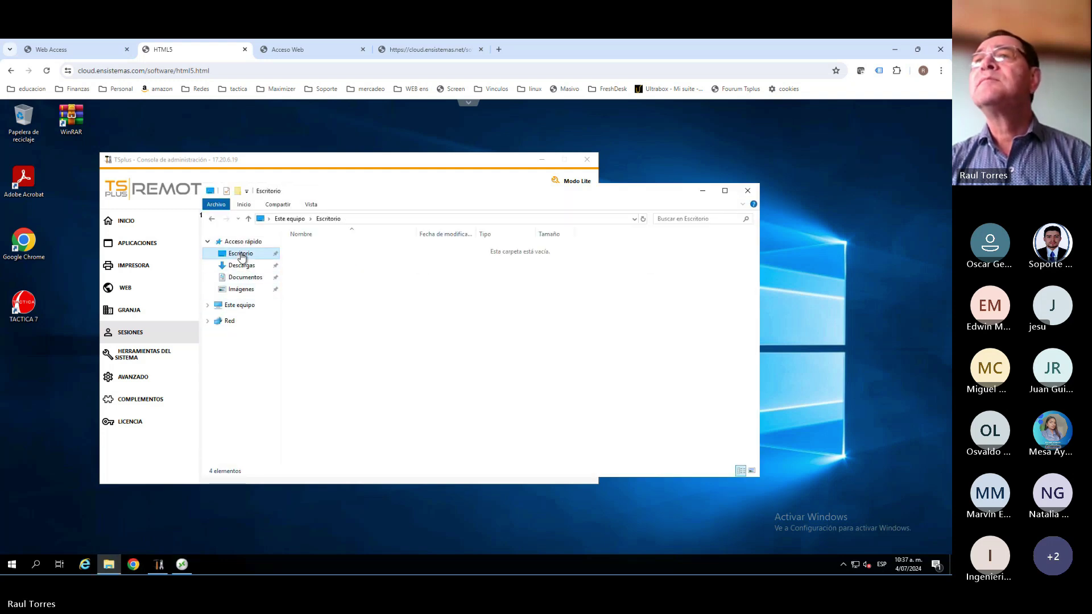
click(289, 219)
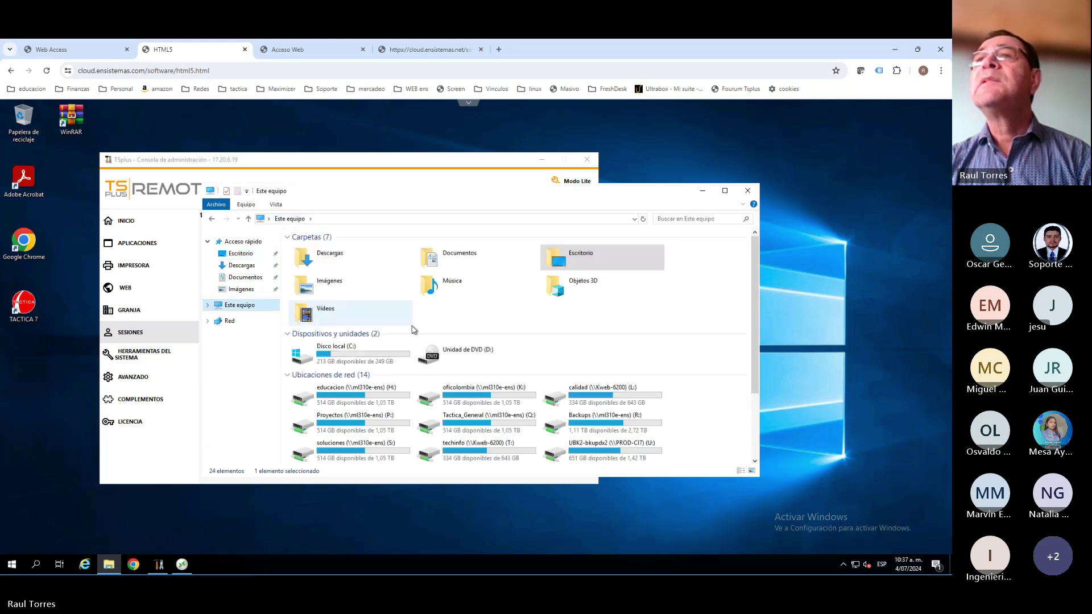
click(240, 254)
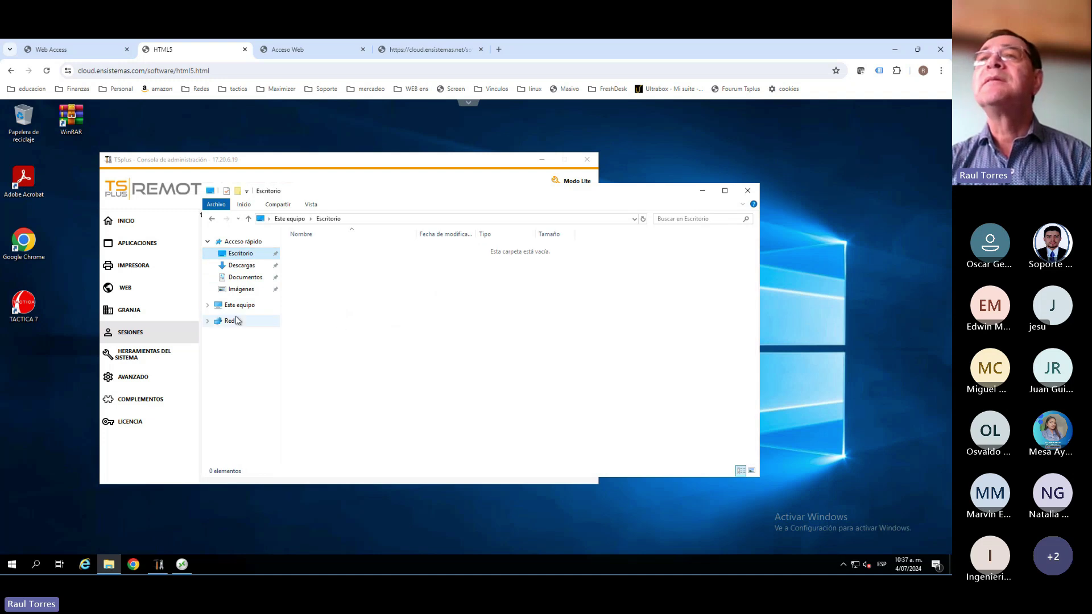
Open C:\Usuarios\Administrador\Escritorio in File Explorer, granting permanent access to the Administrador folder
click(236, 306)
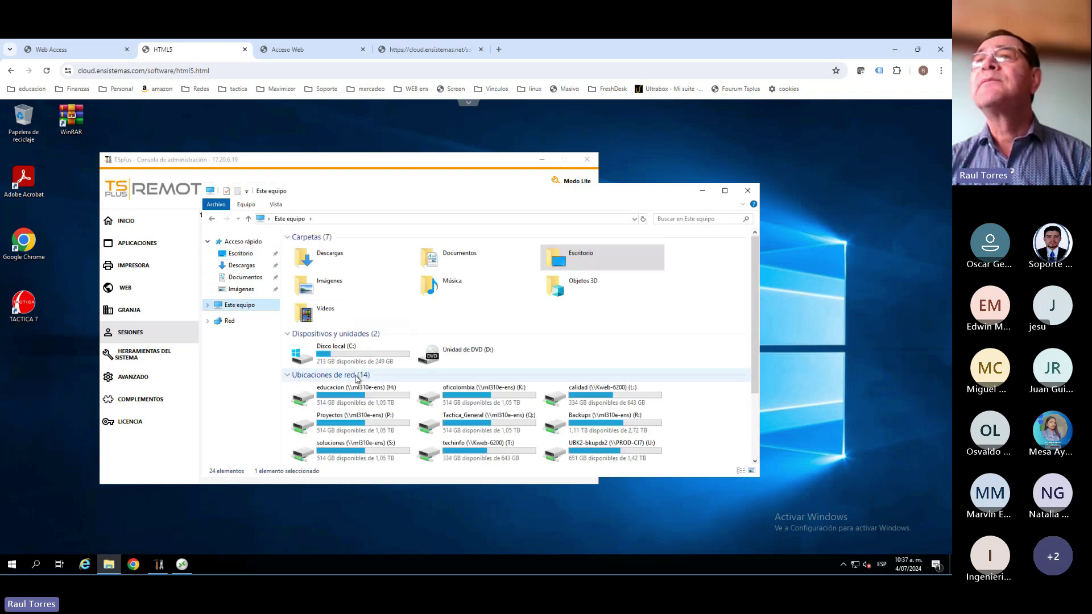
double_click(375, 350)
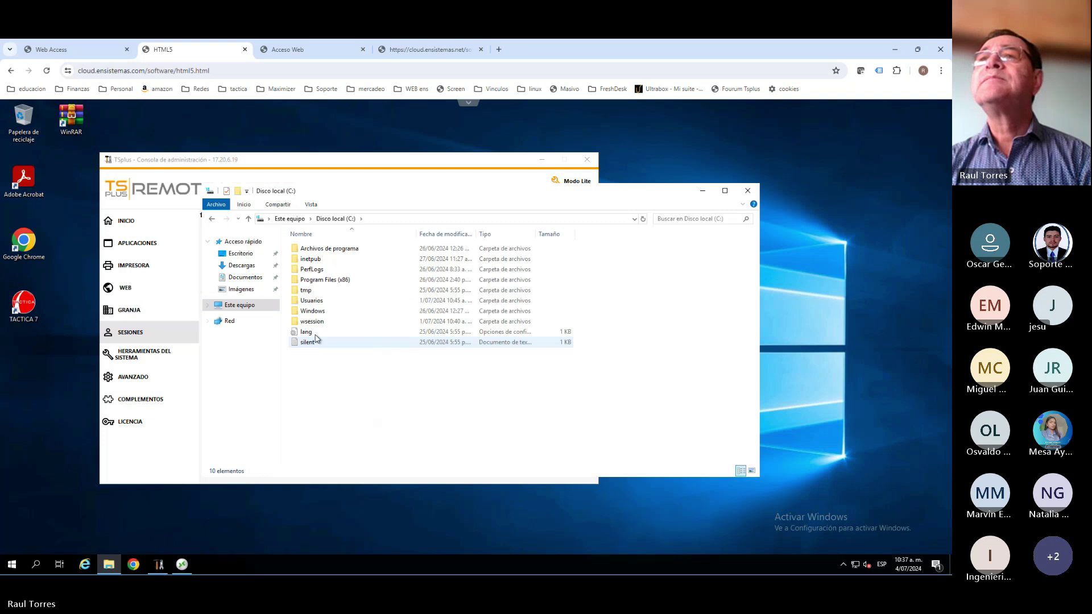
double_click(311, 301)
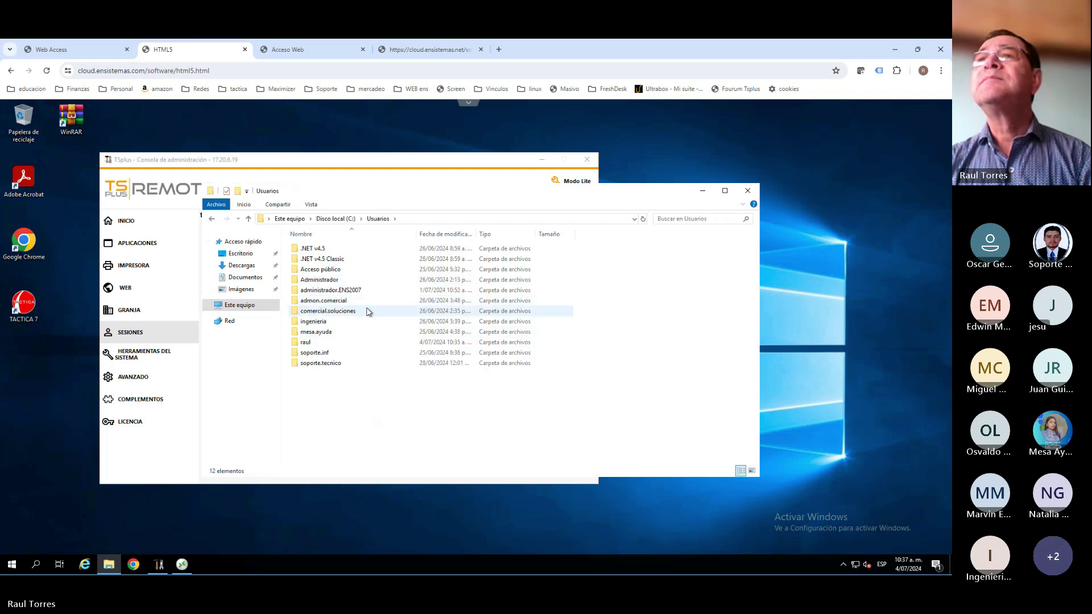
double_click(348, 281)
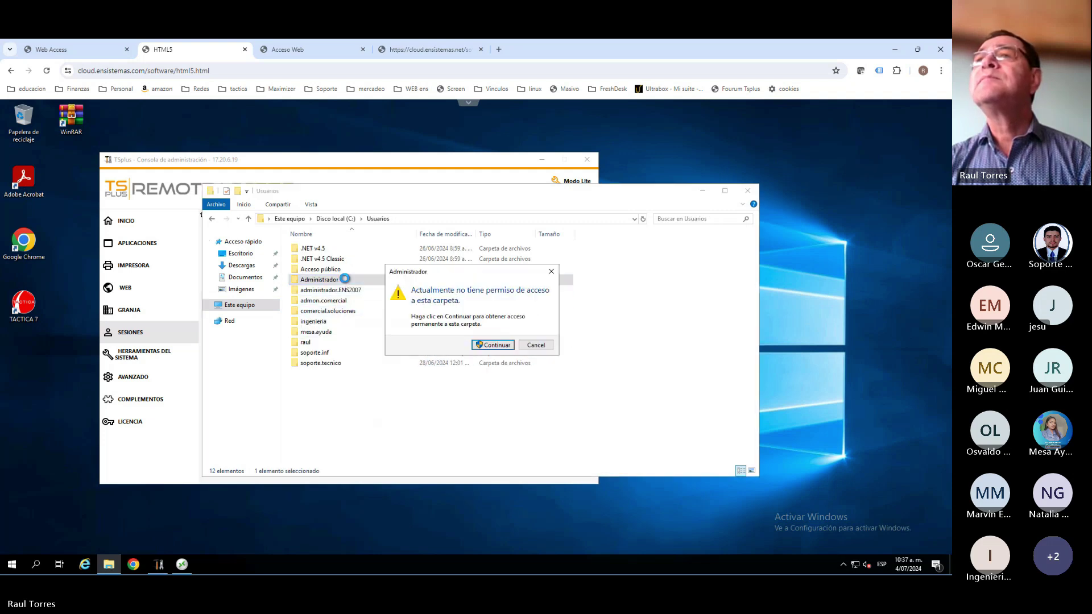
click(493, 346)
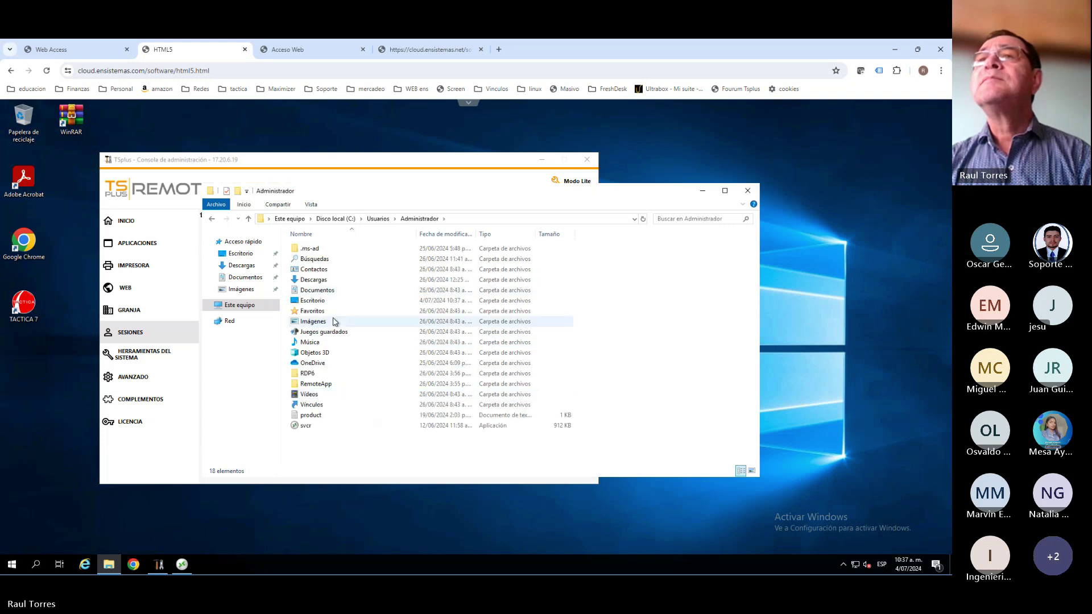
double_click(324, 303)
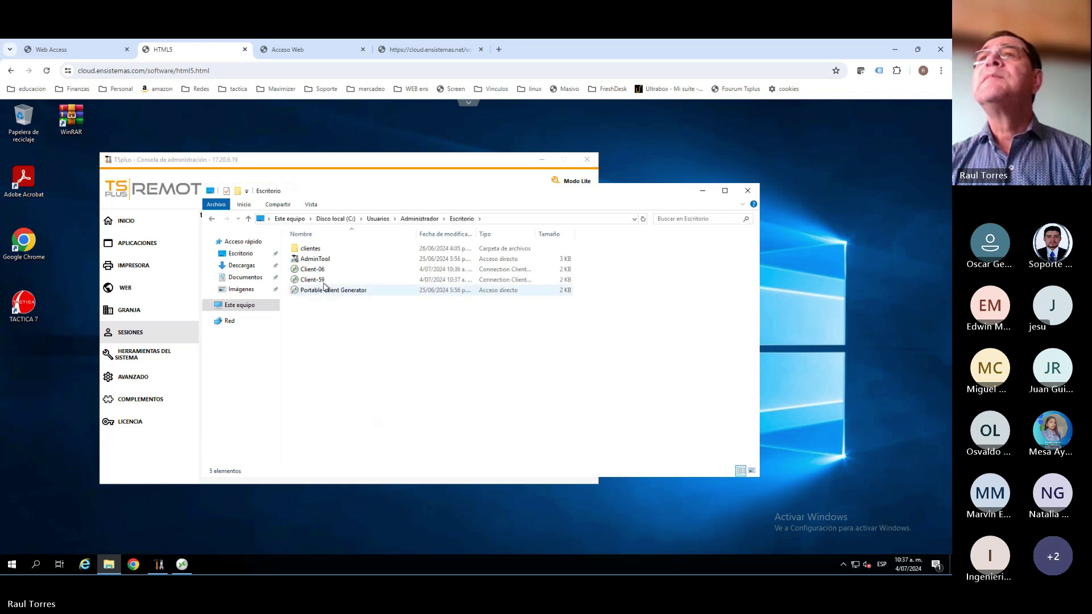
Copy the Client-06 and Client-59 connection files from the Administrador desktop folder onto the current session's desktop
click(333, 274)
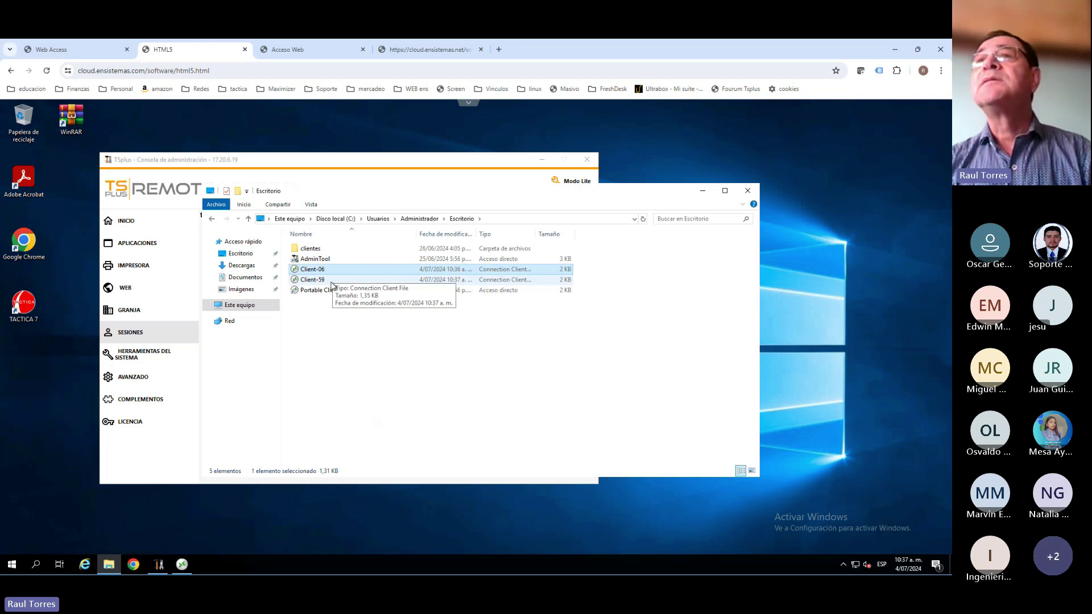
ctrl+click(332, 281)
right_click(332, 282)
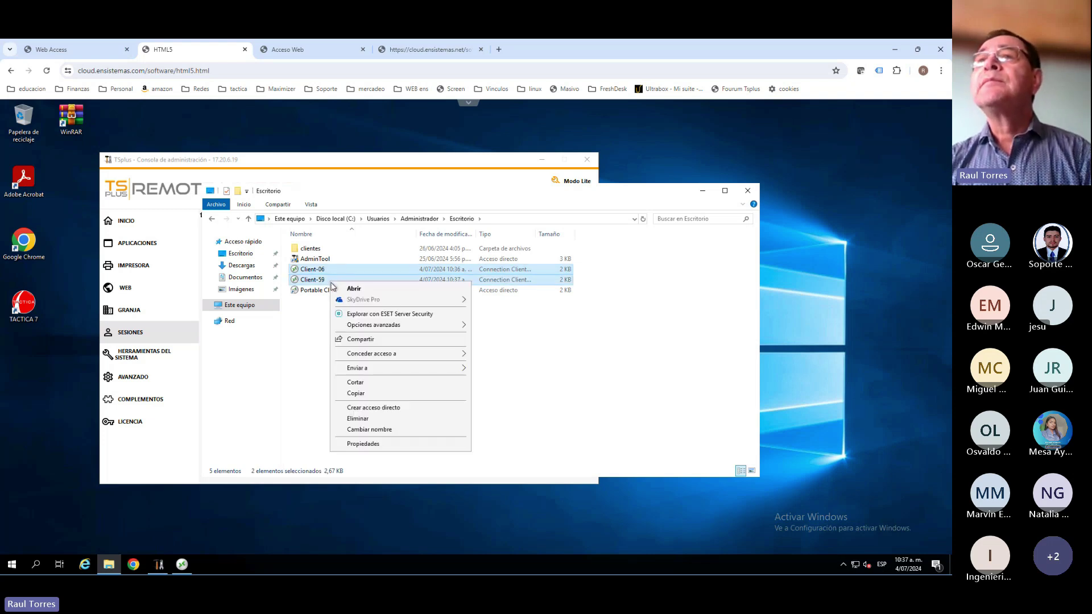
click(374, 393)
right_click(80, 395)
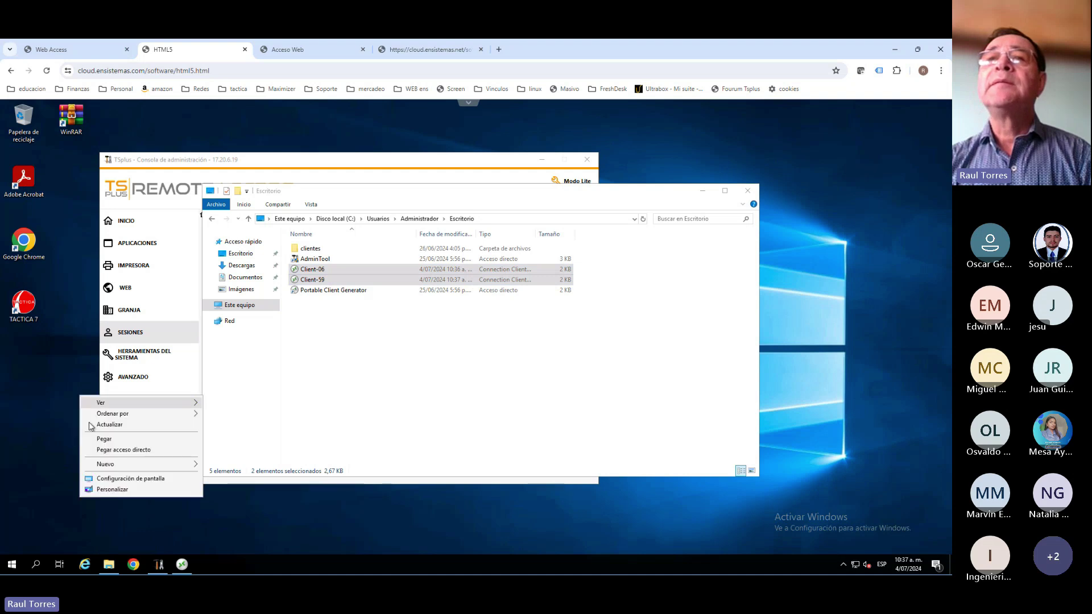
click(104, 439)
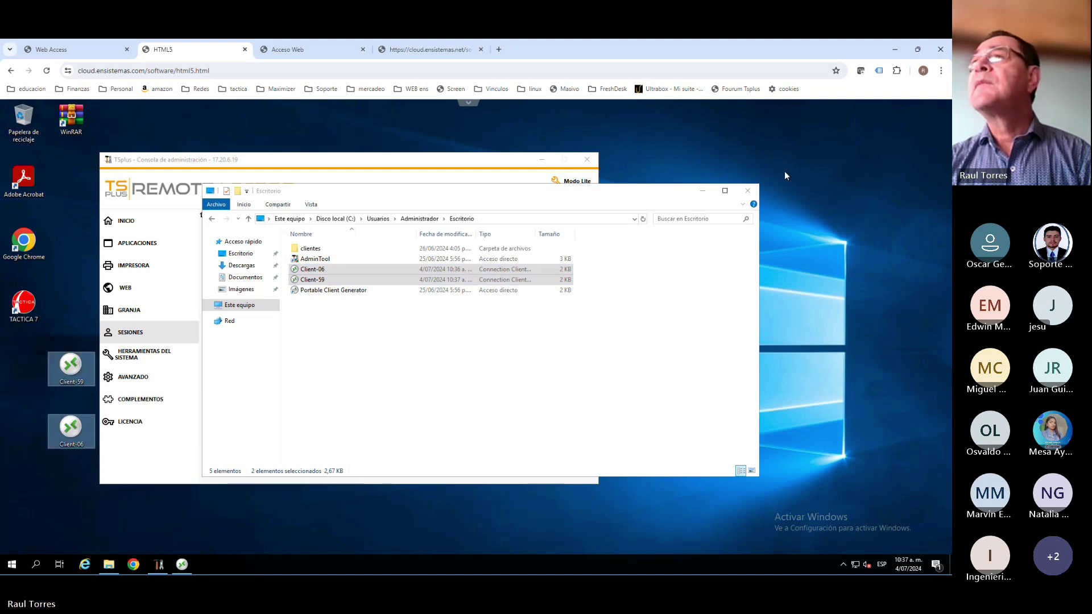
Minimize File Explorer and inspect the file properties of the Client-59 connection file on the desktop
click(702, 191)
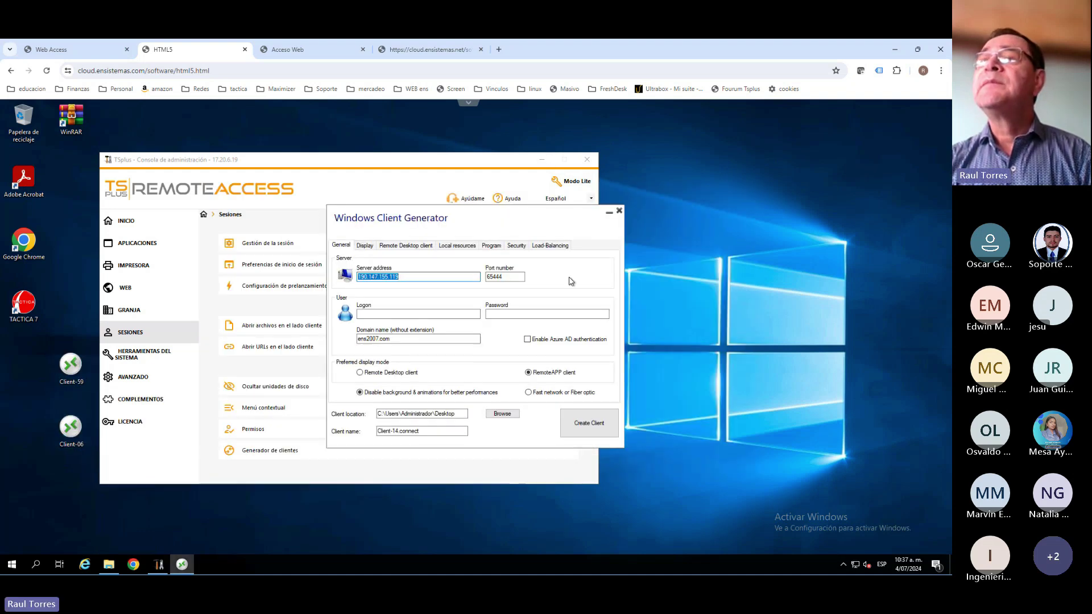
click(83, 372)
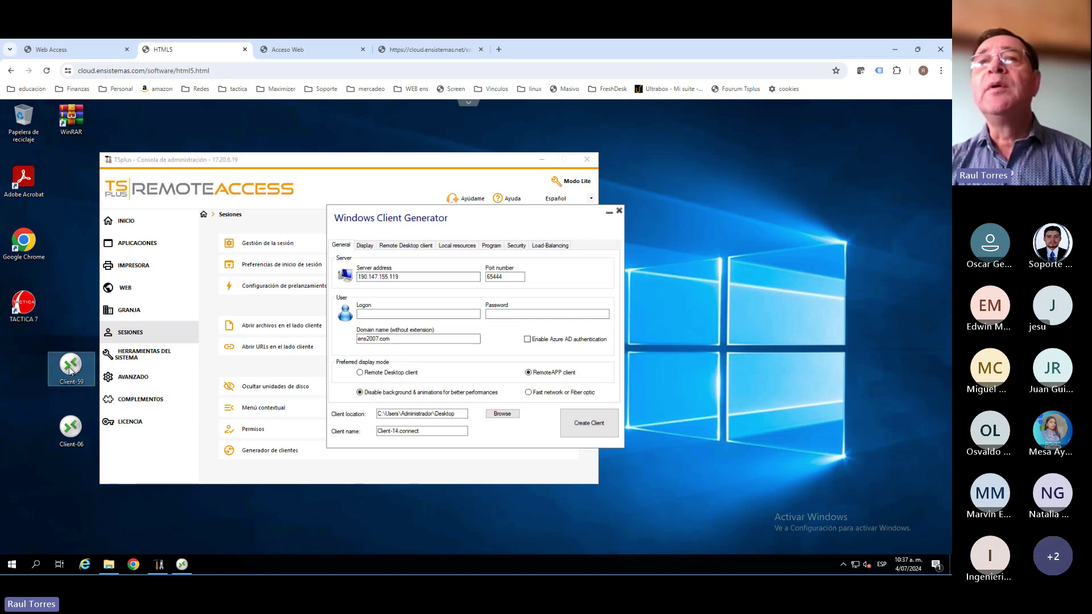
right_click(70, 371)
click(103, 359)
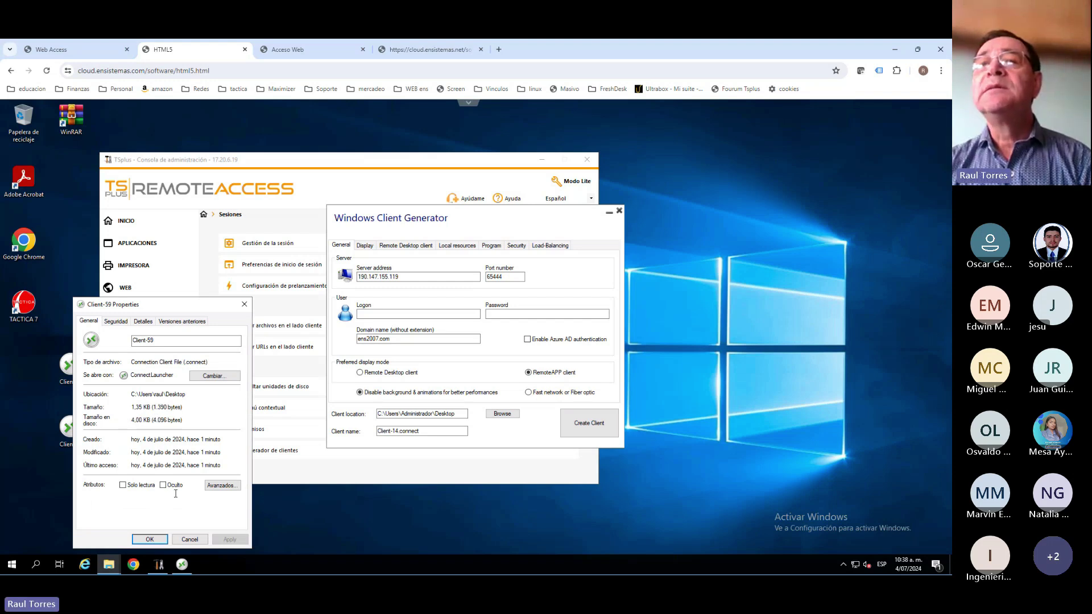
click(189, 540)
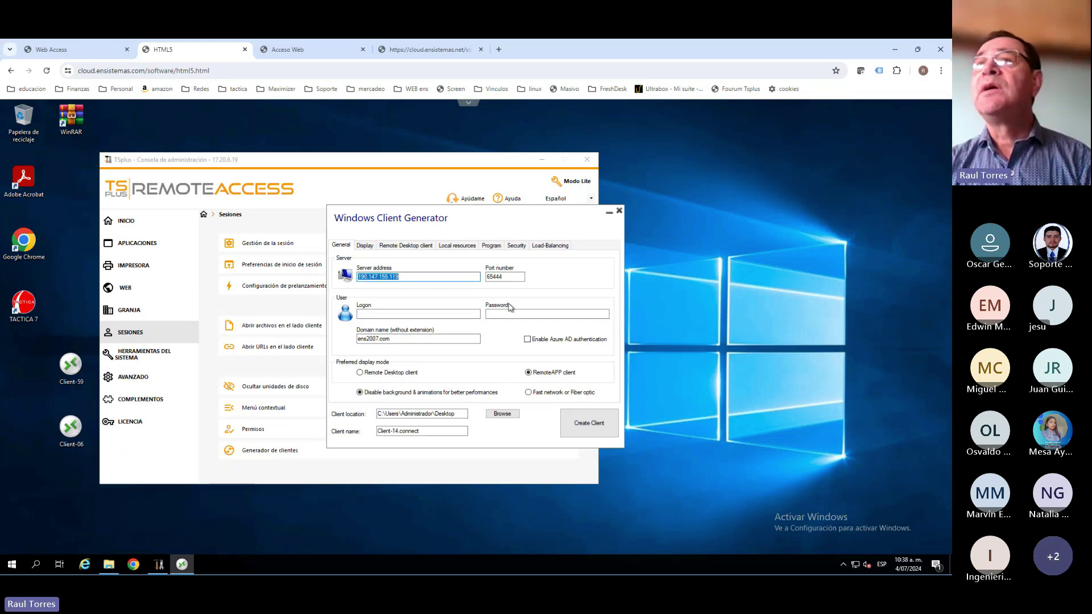
Clear the client generator and administration console off the desktop, and switch to the presentation slide on connection modes
click(619, 212)
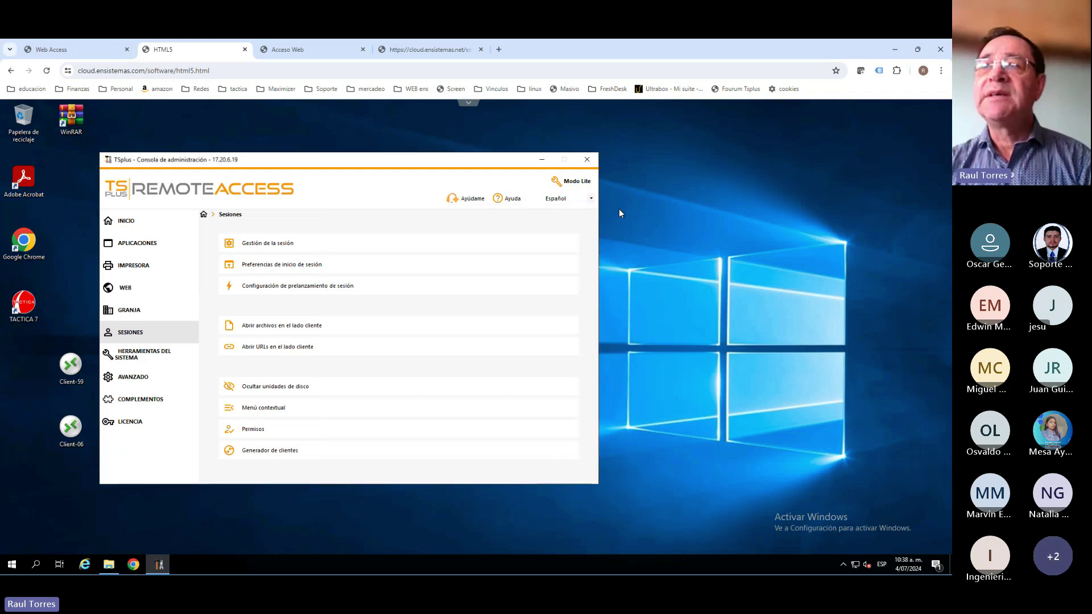
click(82, 364)
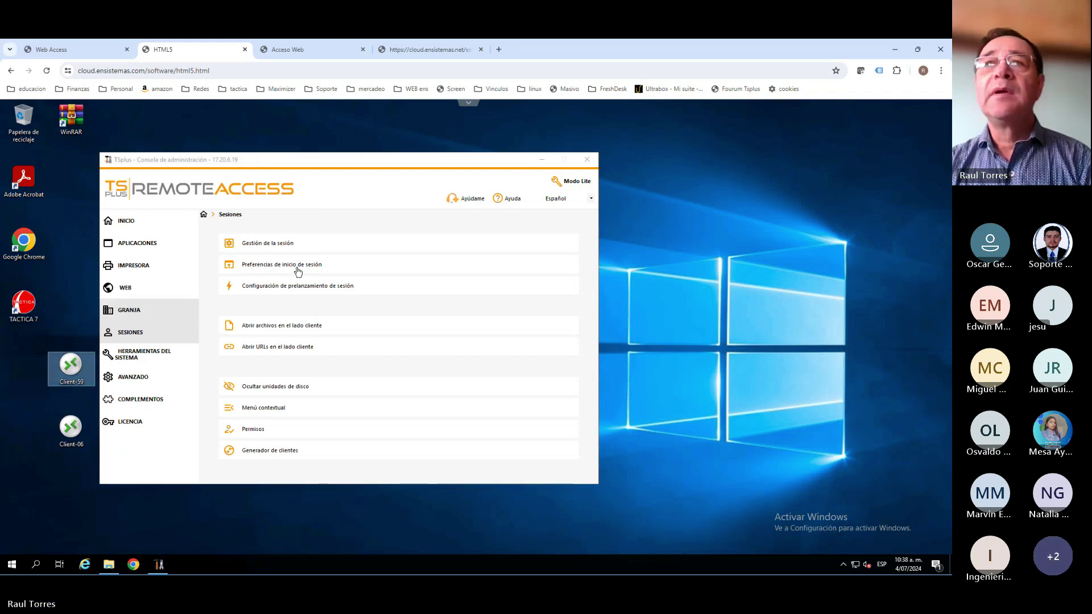
click(542, 160)
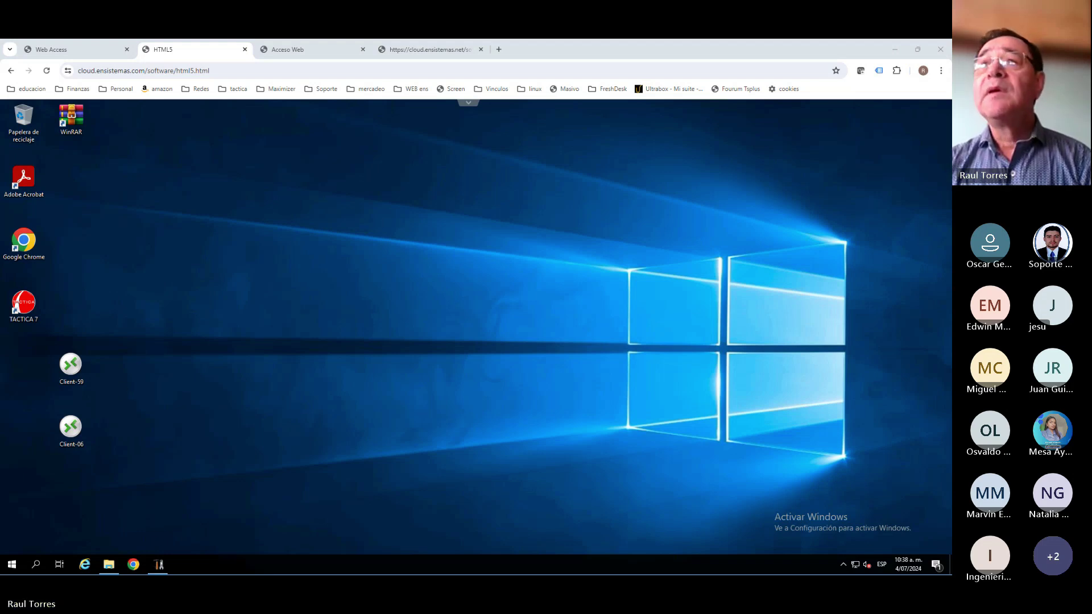
key(alt+Tab)
key(Right)
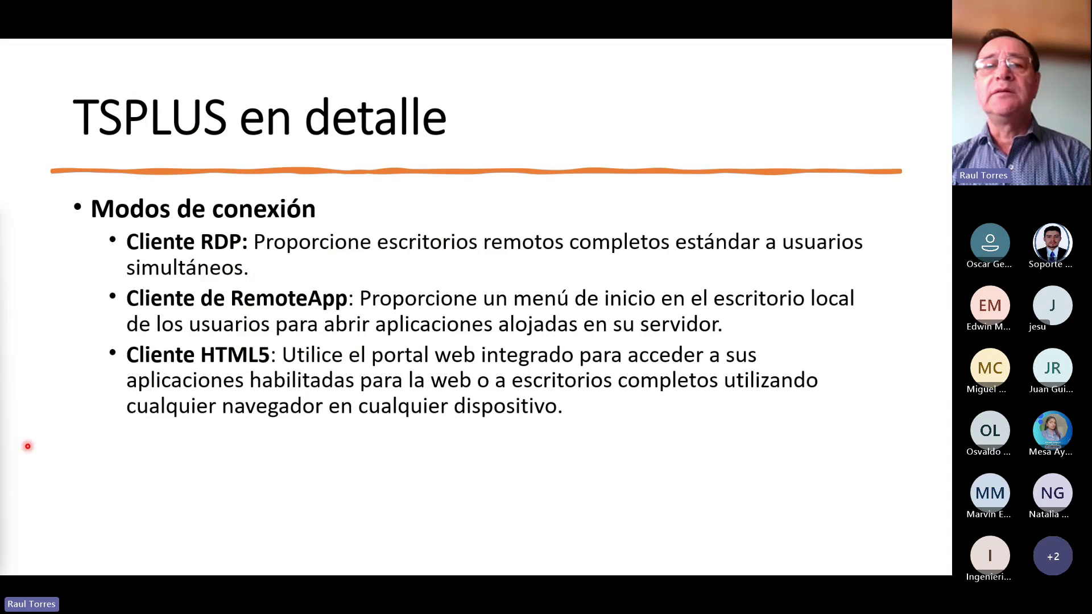
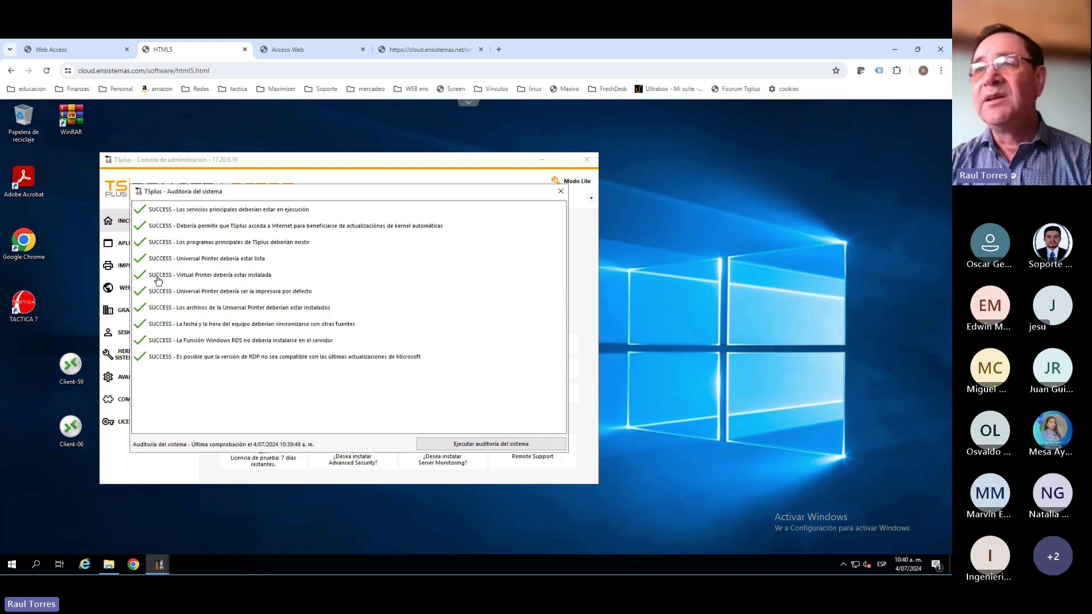
Close the system audit results and point out the server's private and public IP fields on the console home page
click(562, 192)
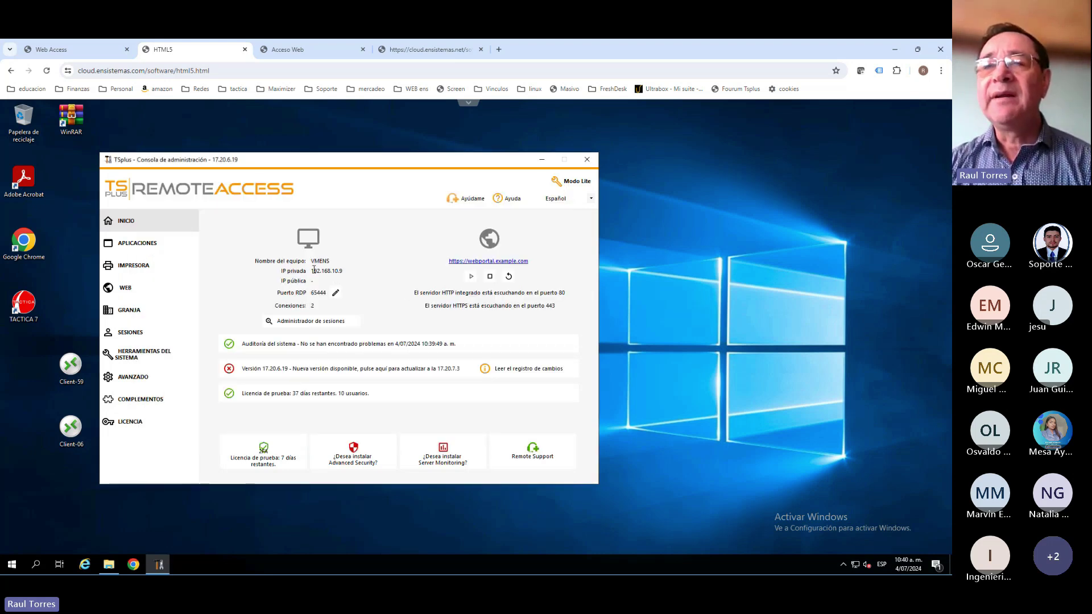
drag(344, 272, 311, 272)
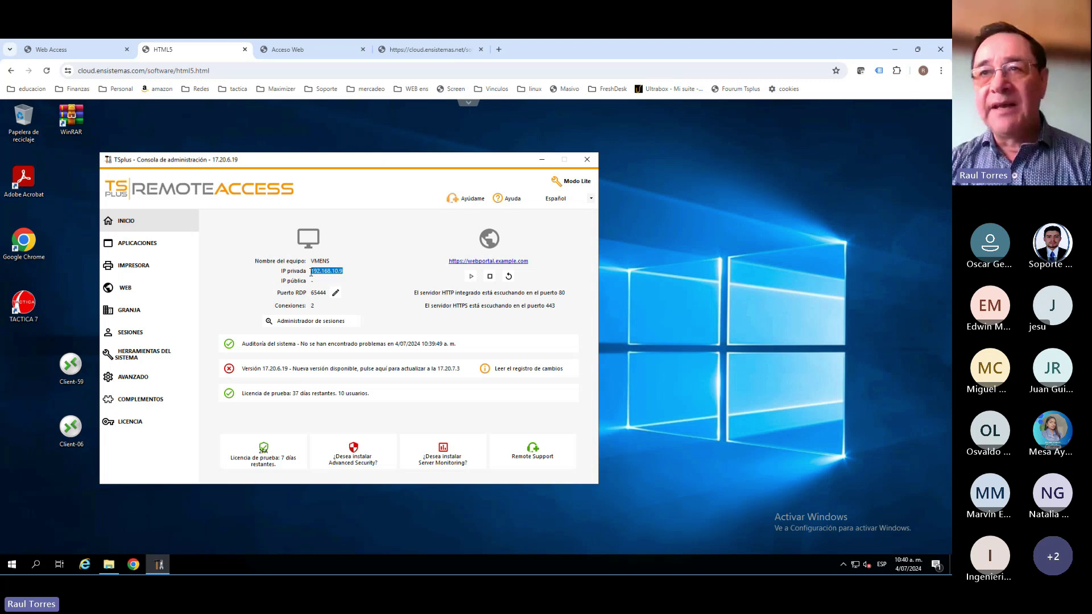
double_click(317, 282)
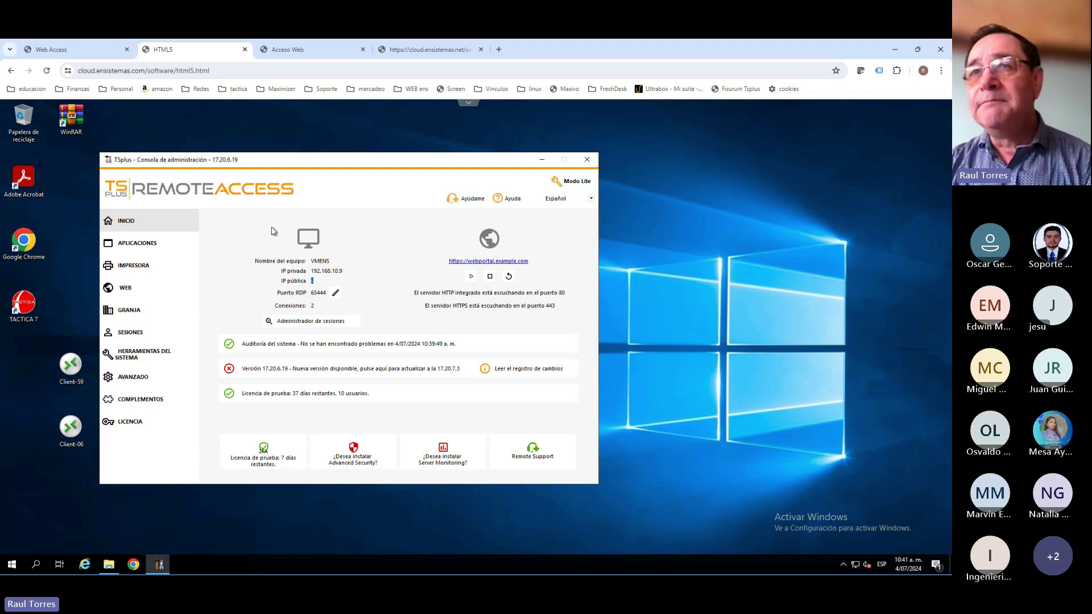
Open the users page for published applications and start selecting a user from the local or Active Directory accounts
click(144, 252)
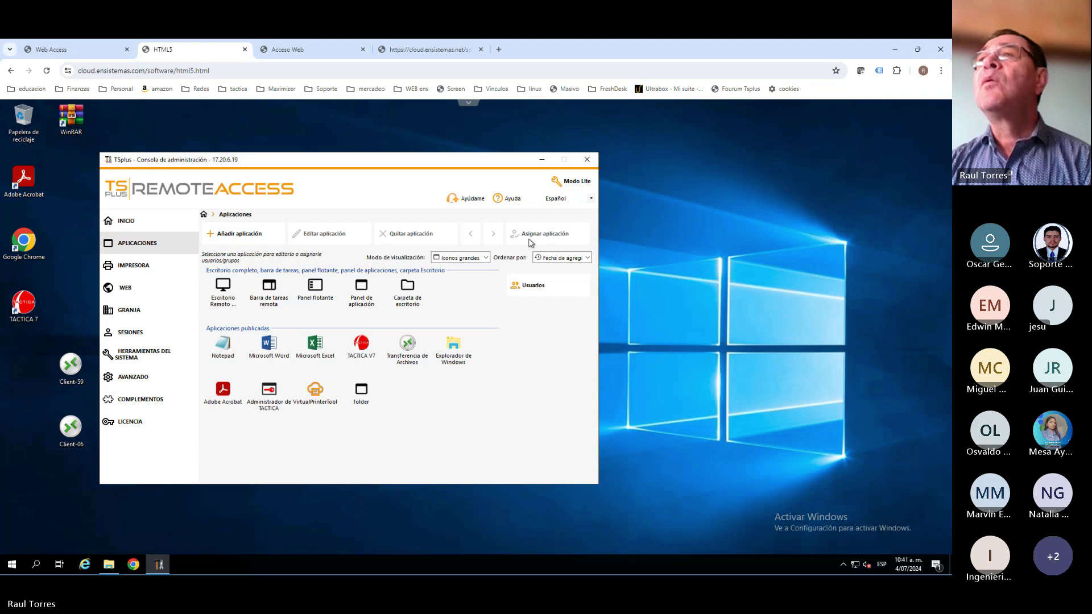
click(527, 289)
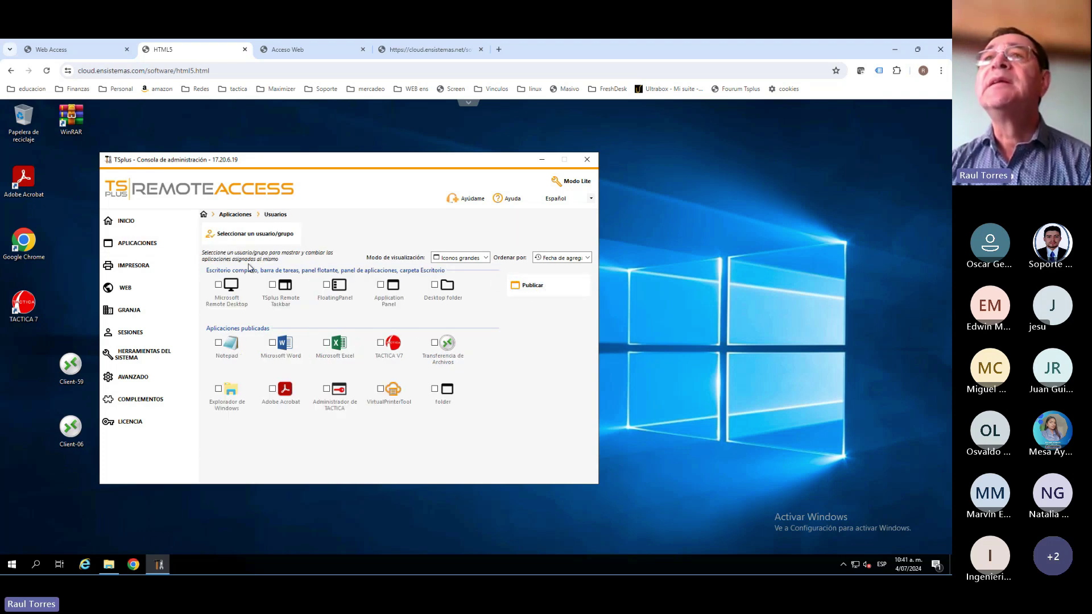
click(264, 233)
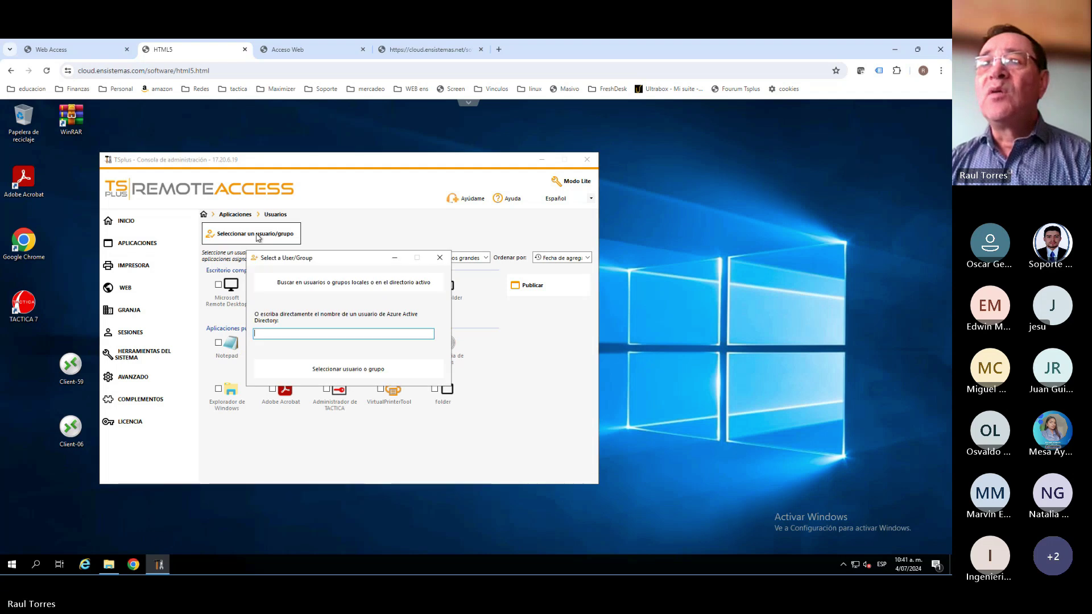
click(335, 372)
click(535, 368)
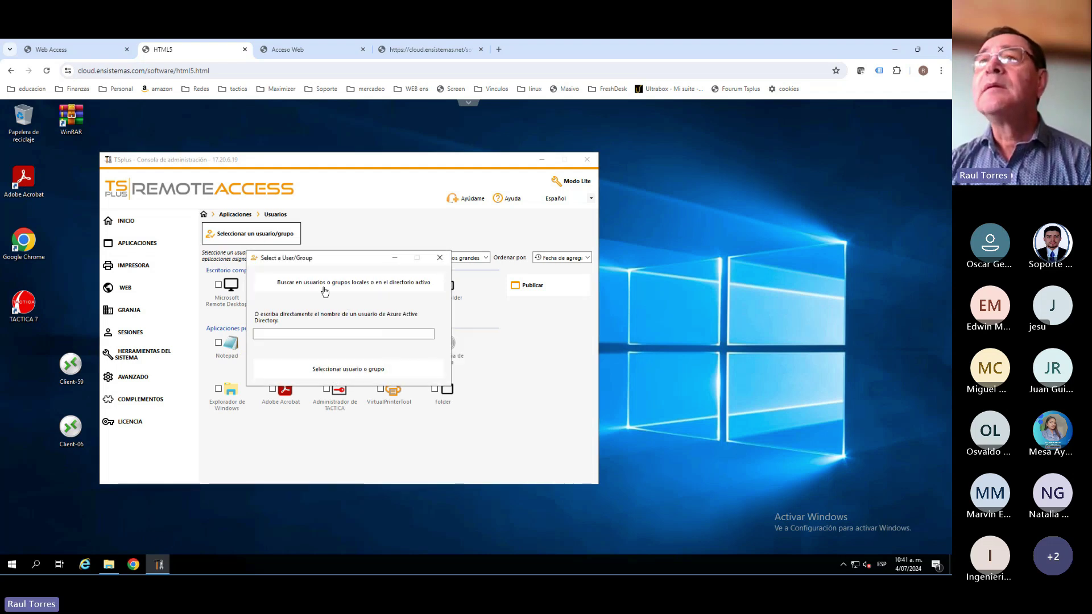
click(325, 292)
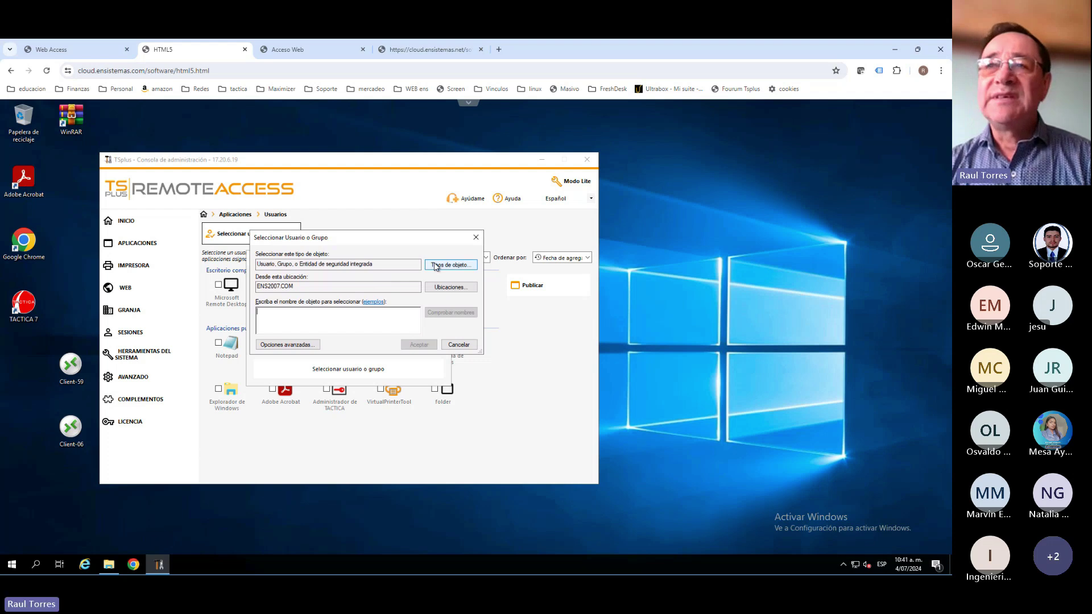
Set the user search location to the ENS2007.COM domain instead of the local VMENS server
click(451, 288)
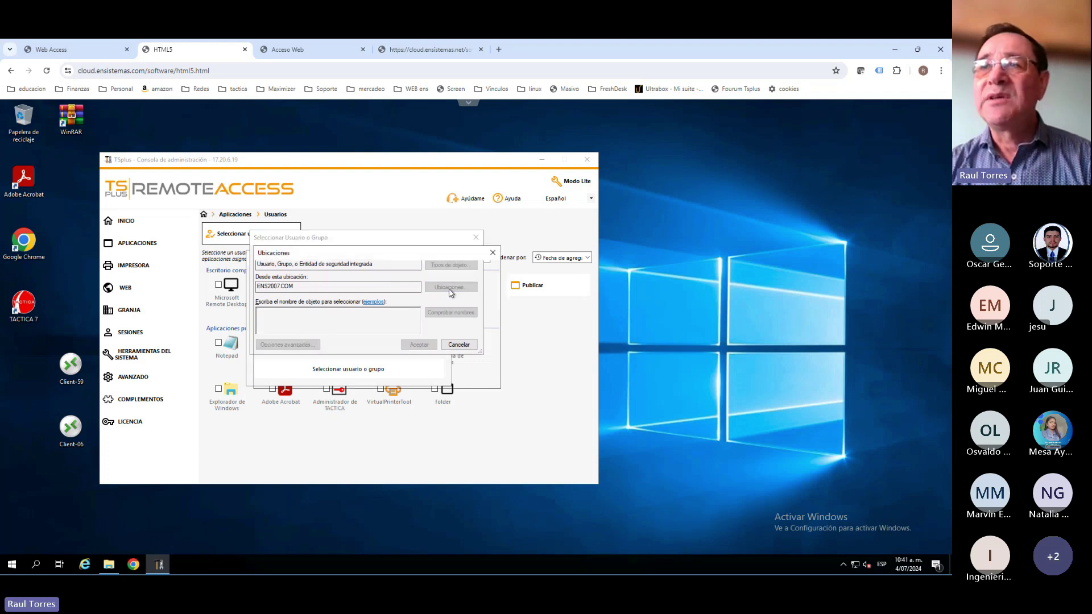
click(290, 295)
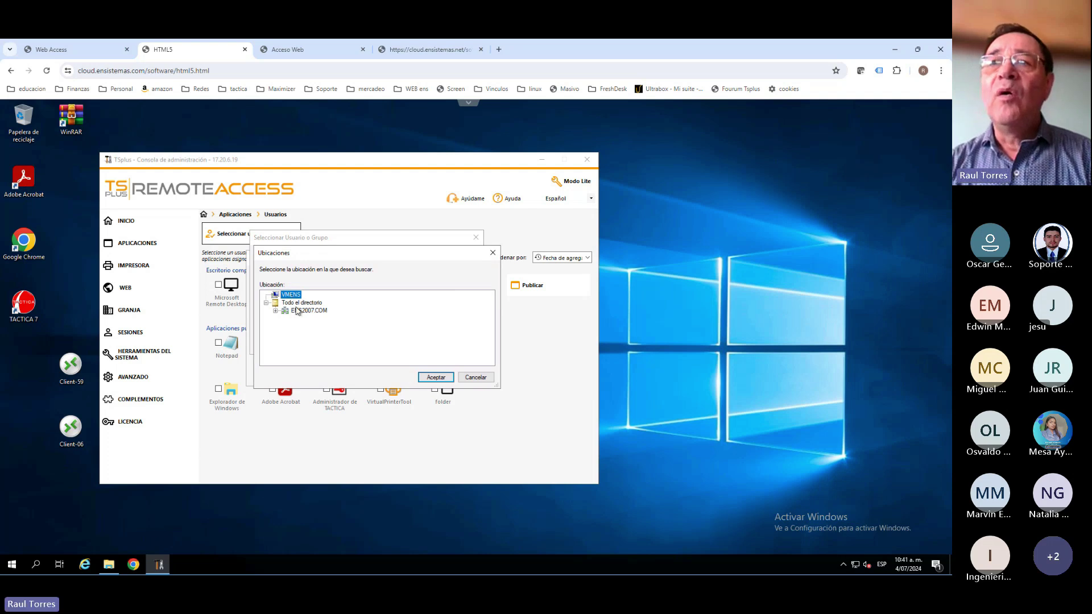
click(306, 311)
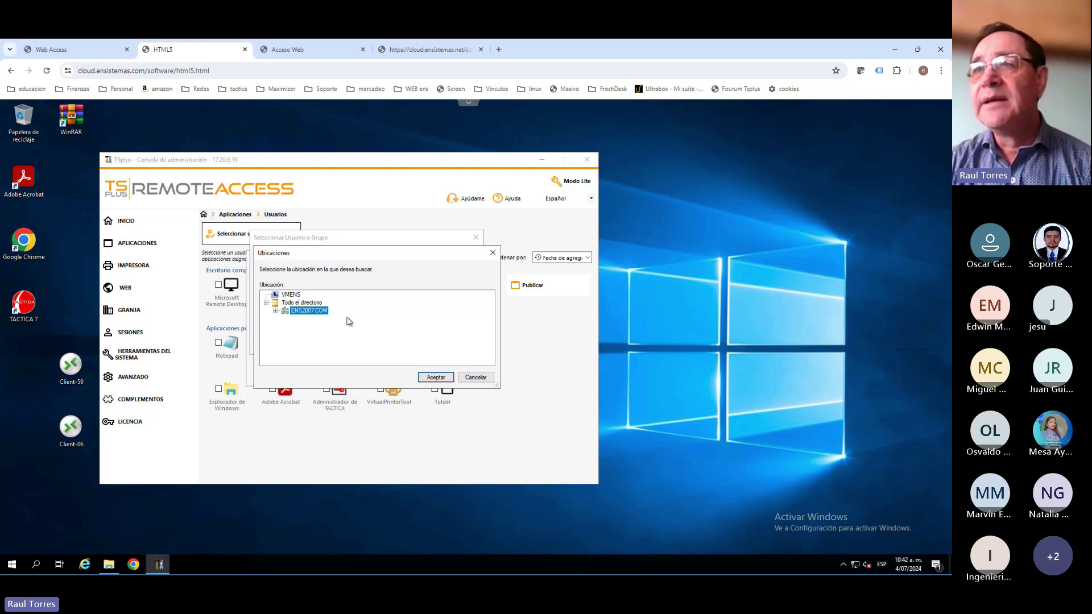
click(436, 377)
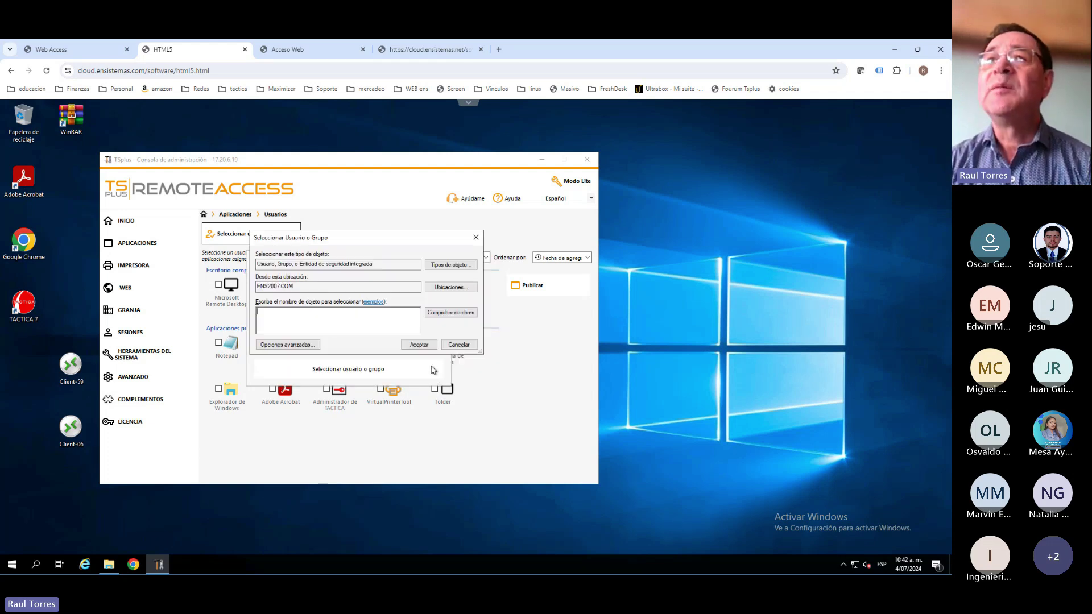
Open the advanced search options and restrict the object types to groups and users, excluding built-in security entities
click(287, 346)
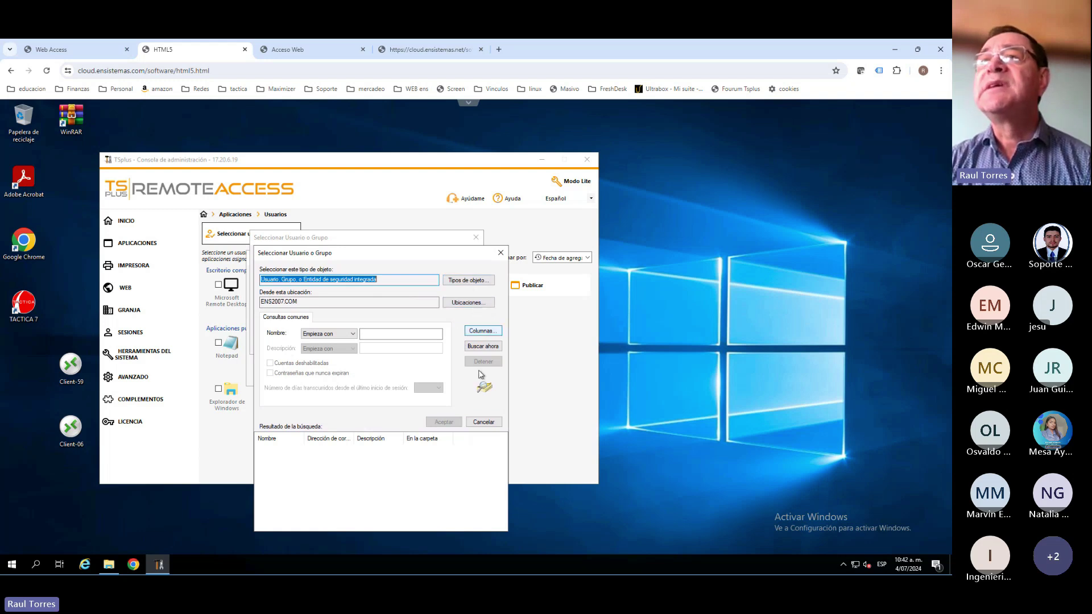
click(461, 280)
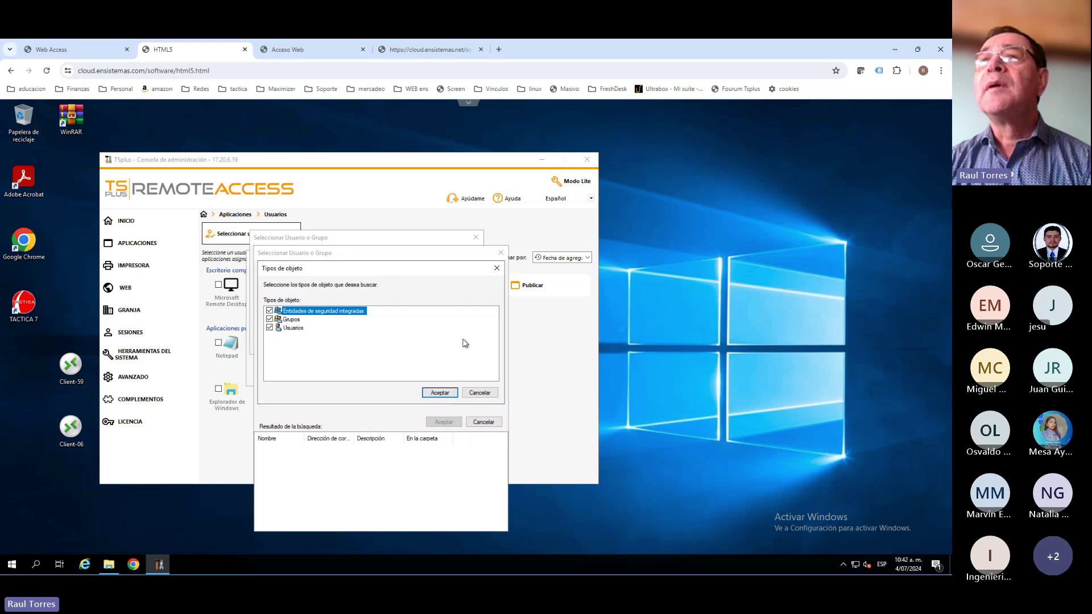
click(435, 391)
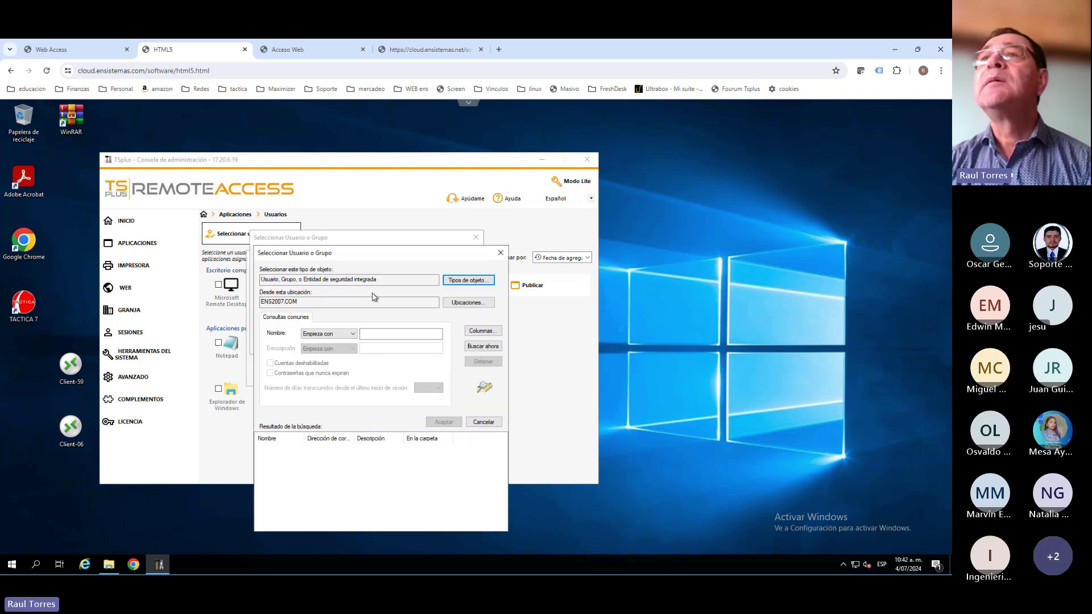
click(475, 280)
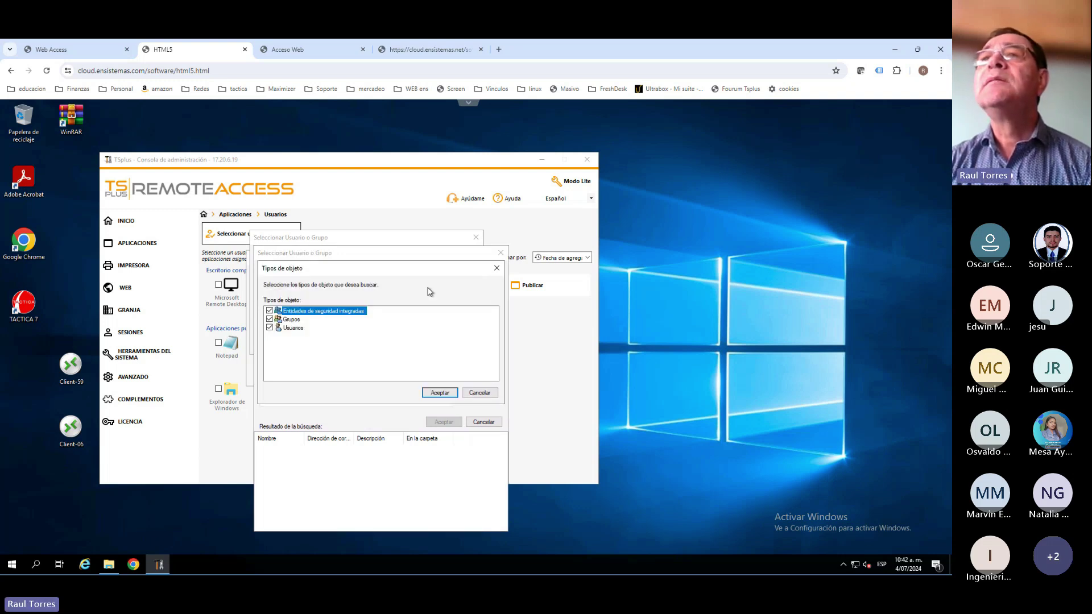
click(269, 311)
click(438, 394)
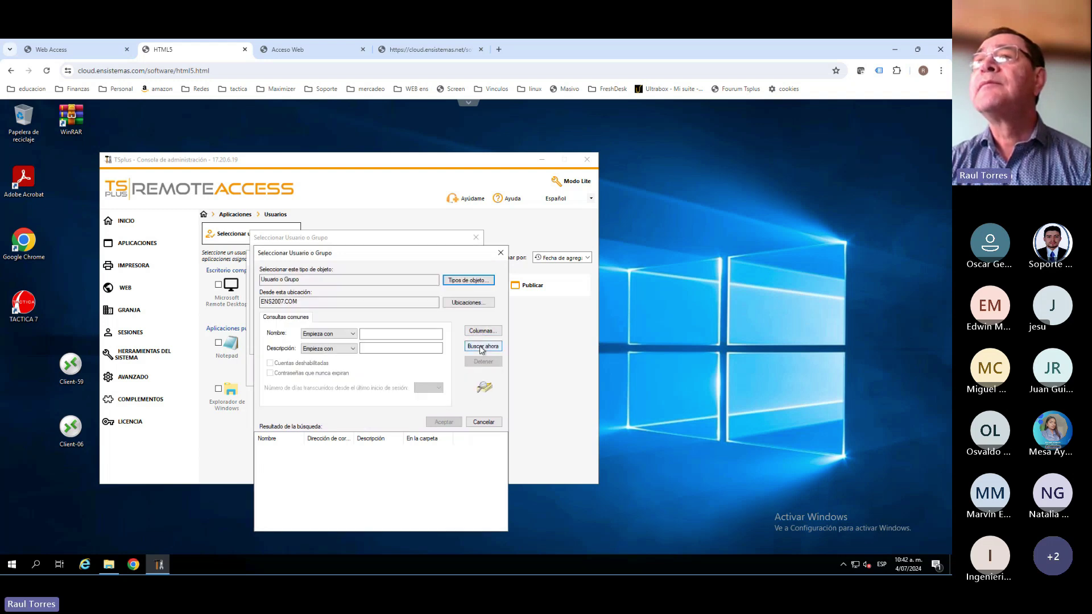
Search the ENS2007.COM directory and select the Soporte Aplicaciones account as the user for application assignment
click(483, 347)
scroll(330, 480, down, 8)
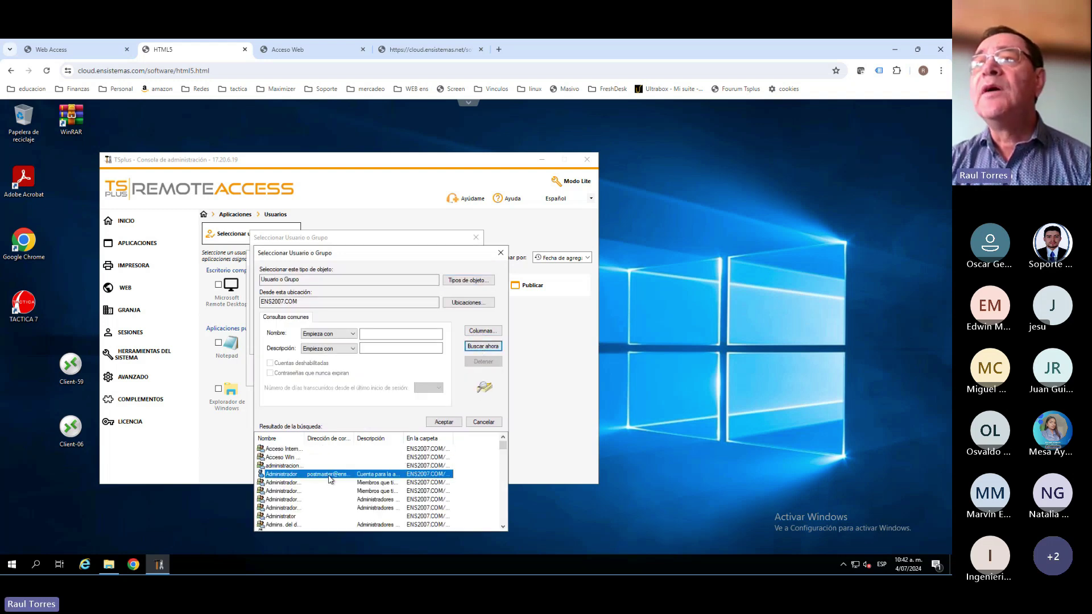
scroll(331, 480, down, 10)
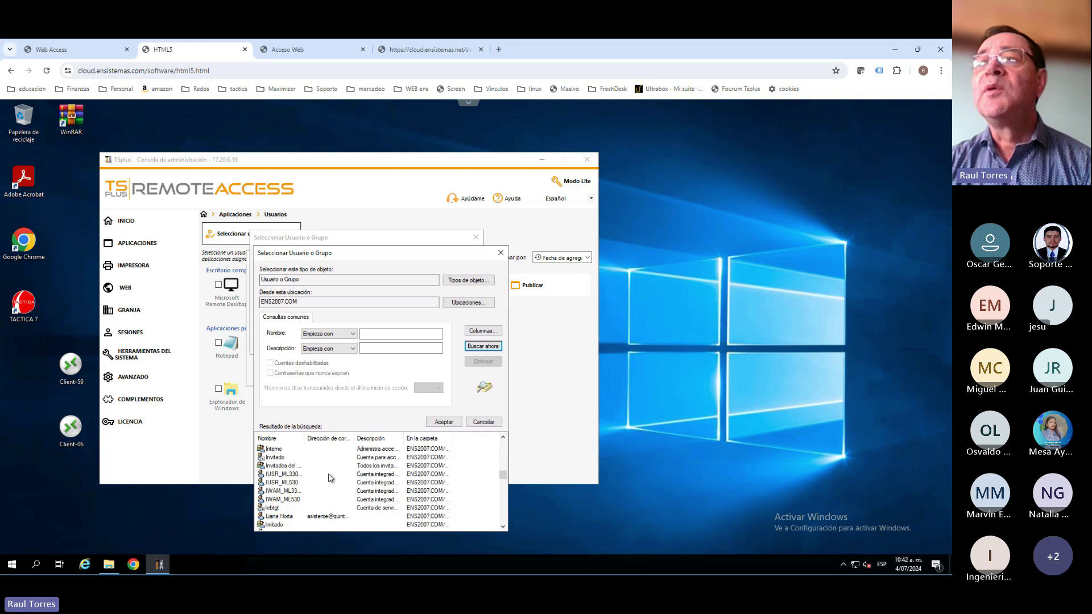
scroll(330, 487, down, 5)
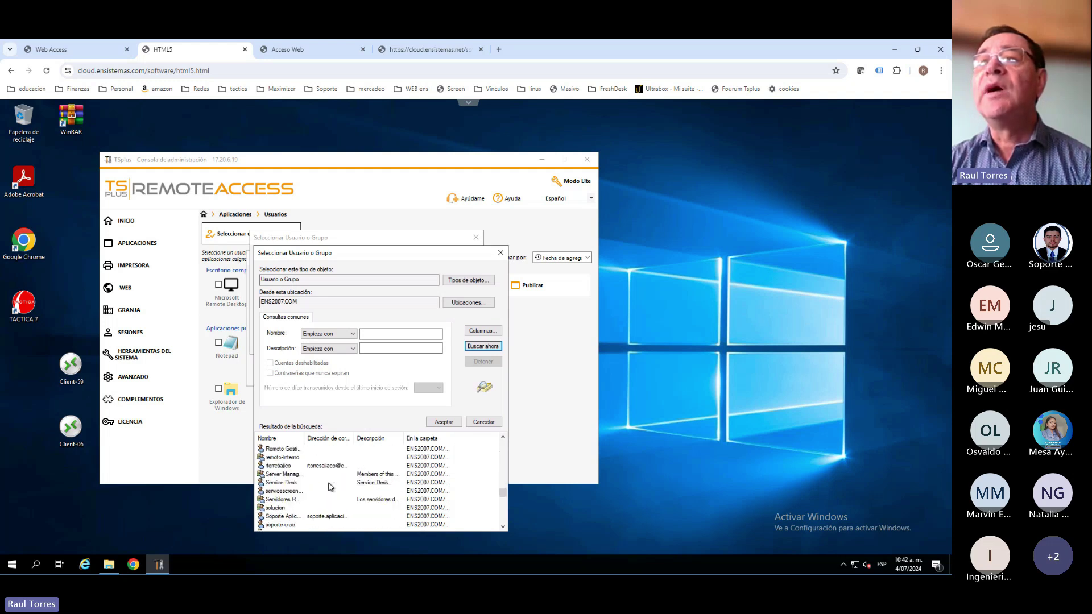
scroll(330, 487, down, 1)
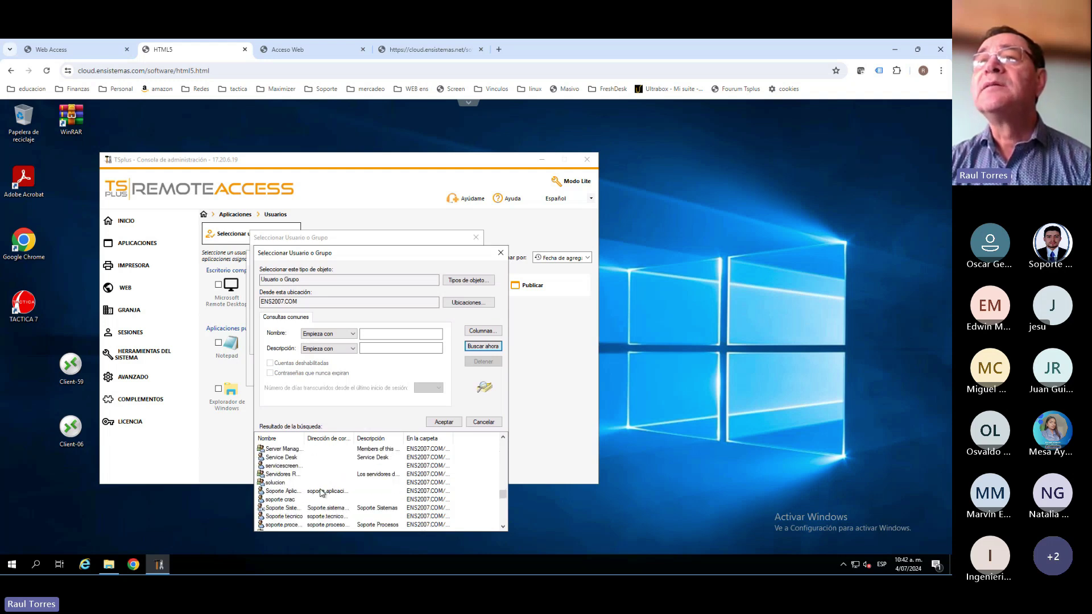
click(313, 492)
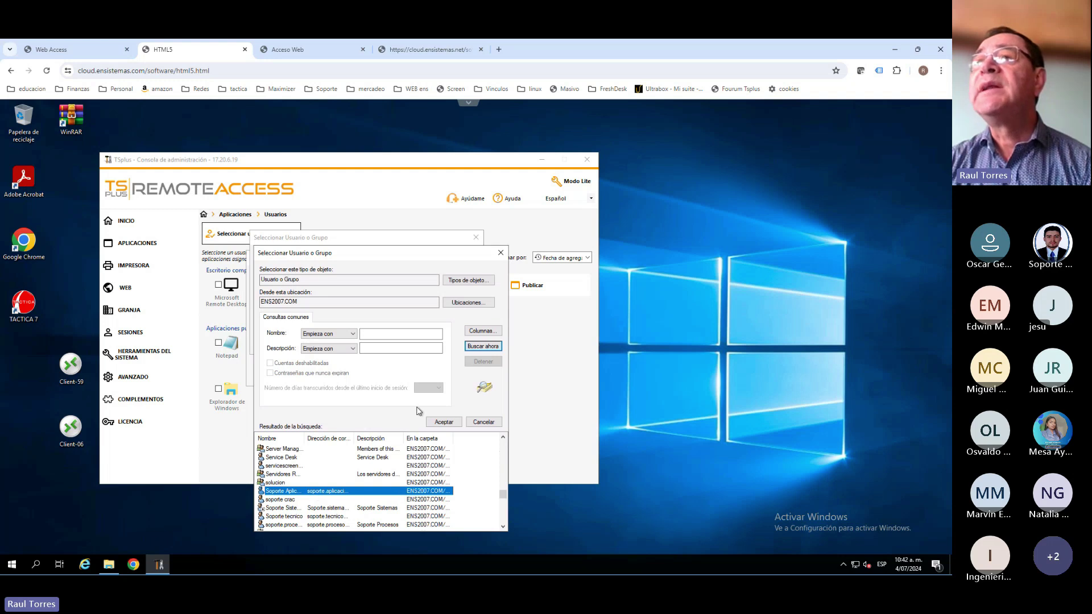
double_click(396, 492)
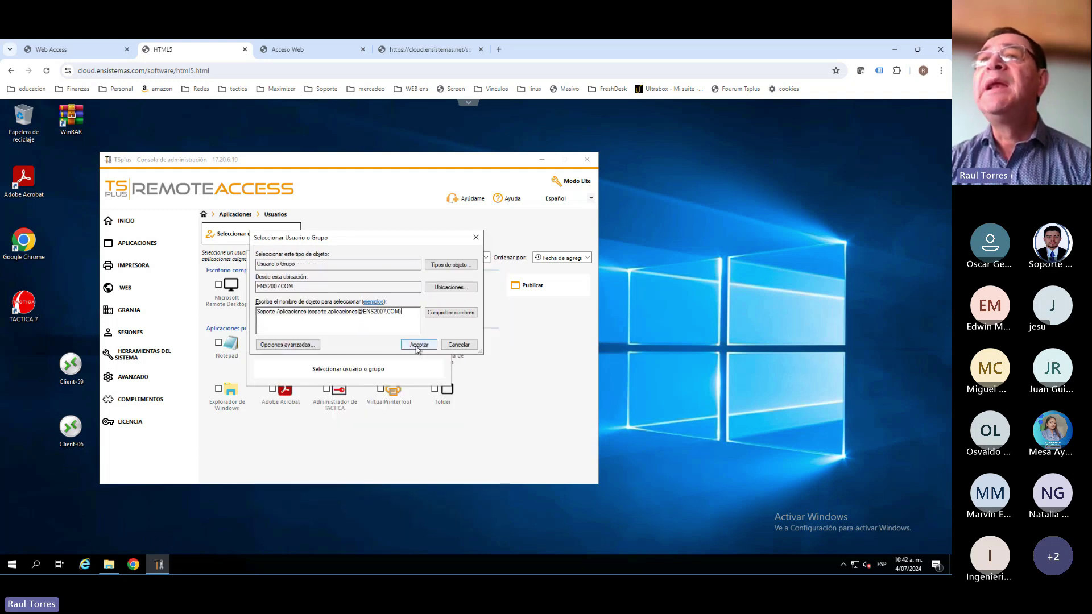
click(418, 346)
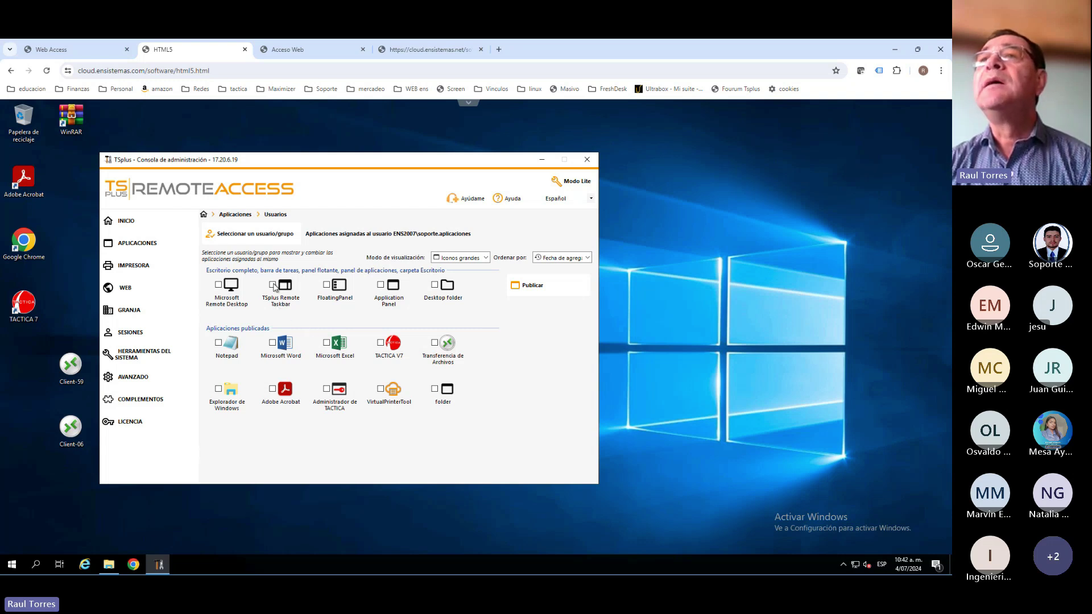
Assign FloatingPanel, Microsoft Word and Notepad to the selected application support user
click(327, 284)
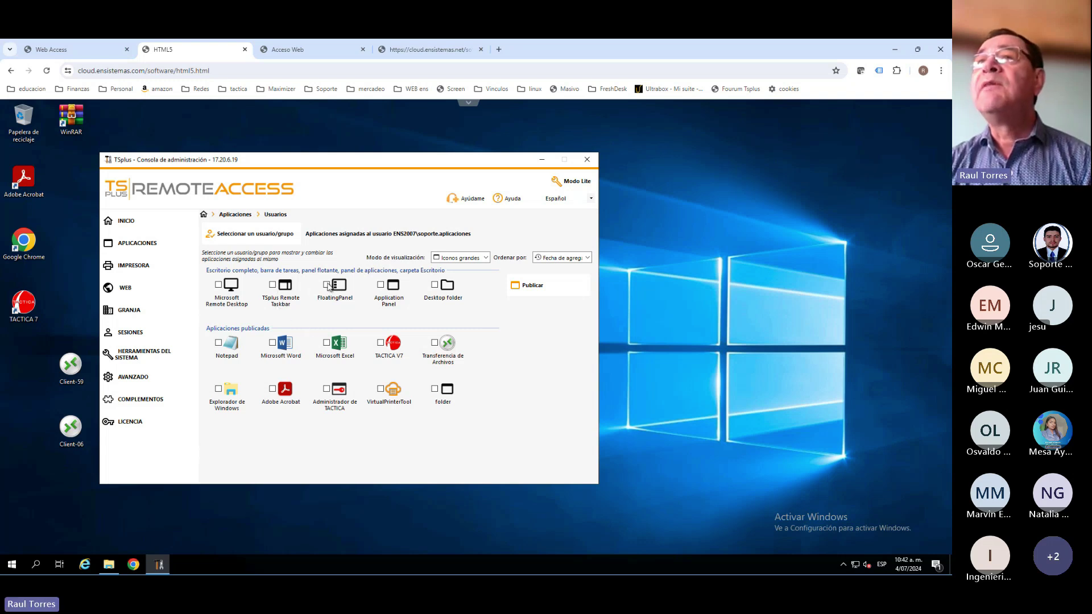
click(273, 343)
click(218, 343)
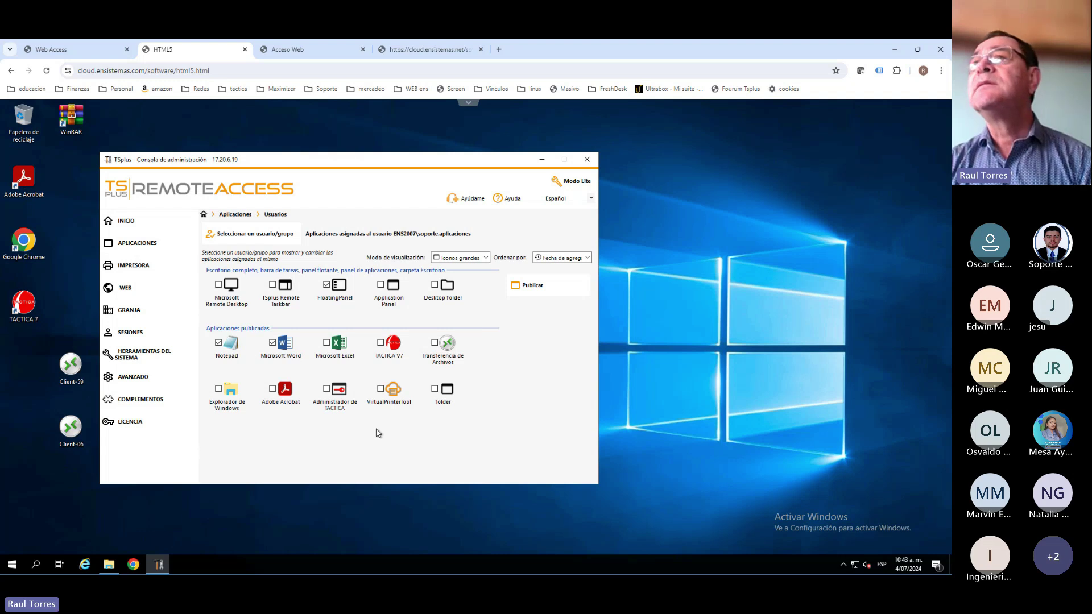
Return to the published applications list and review Microsoft Excel's file path, start directory and command-line option settings
click(524, 290)
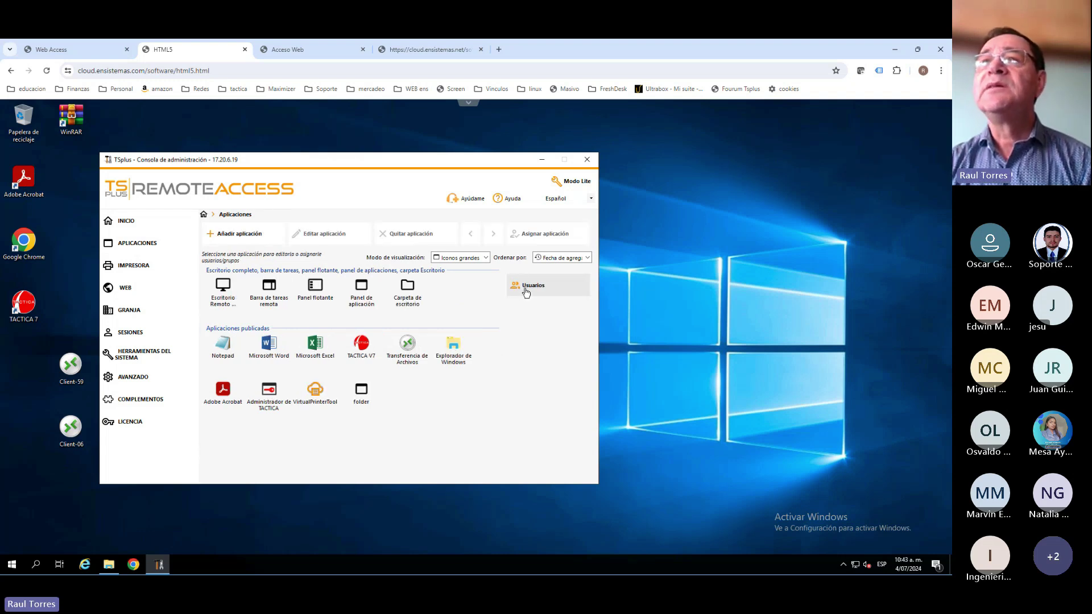
click(313, 351)
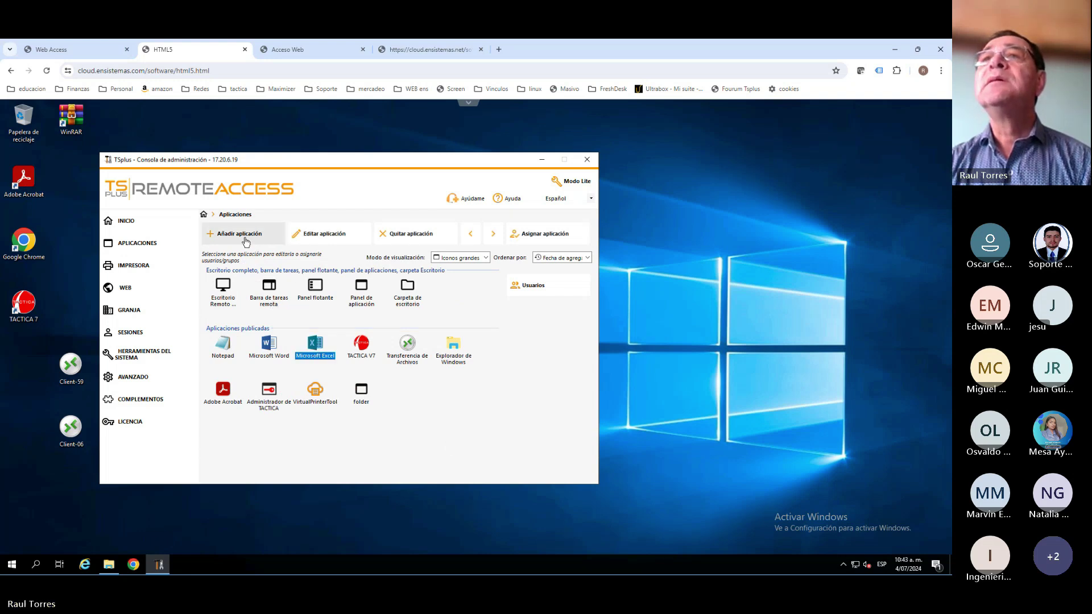
click(306, 237)
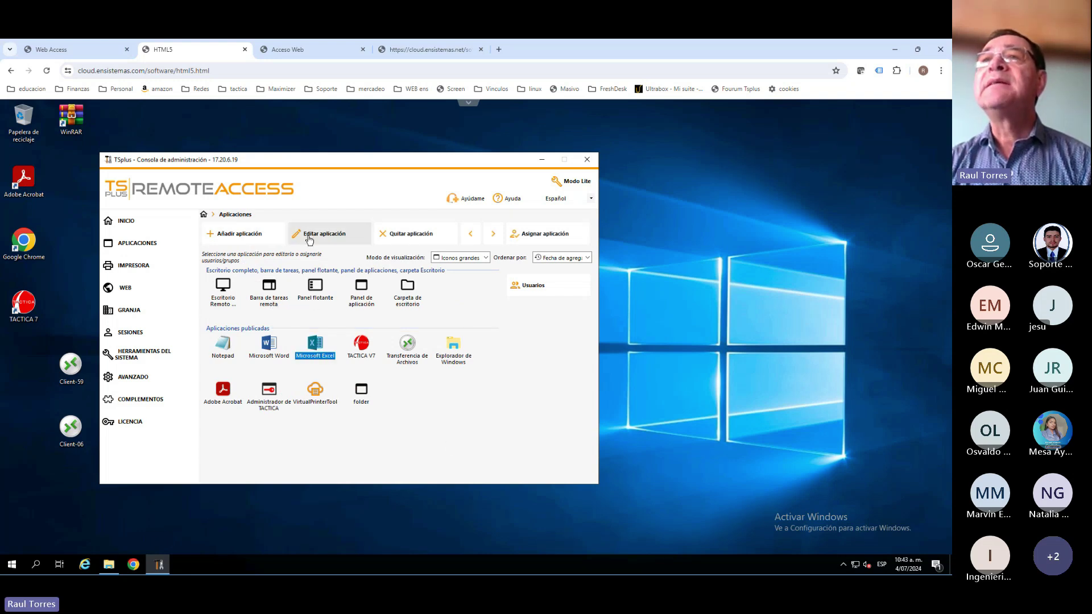
click(366, 261)
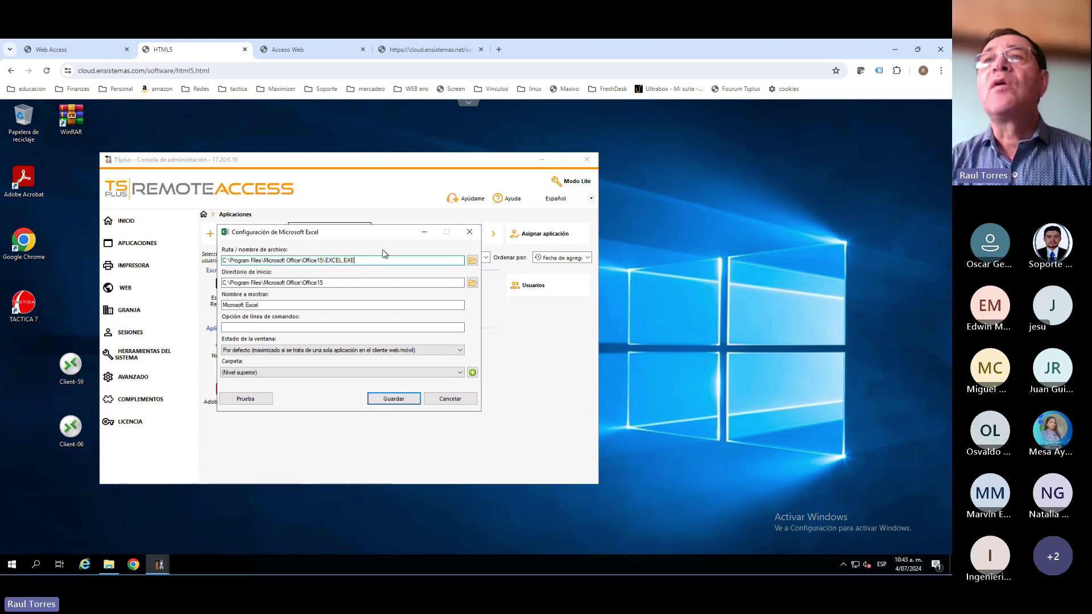
click(337, 284)
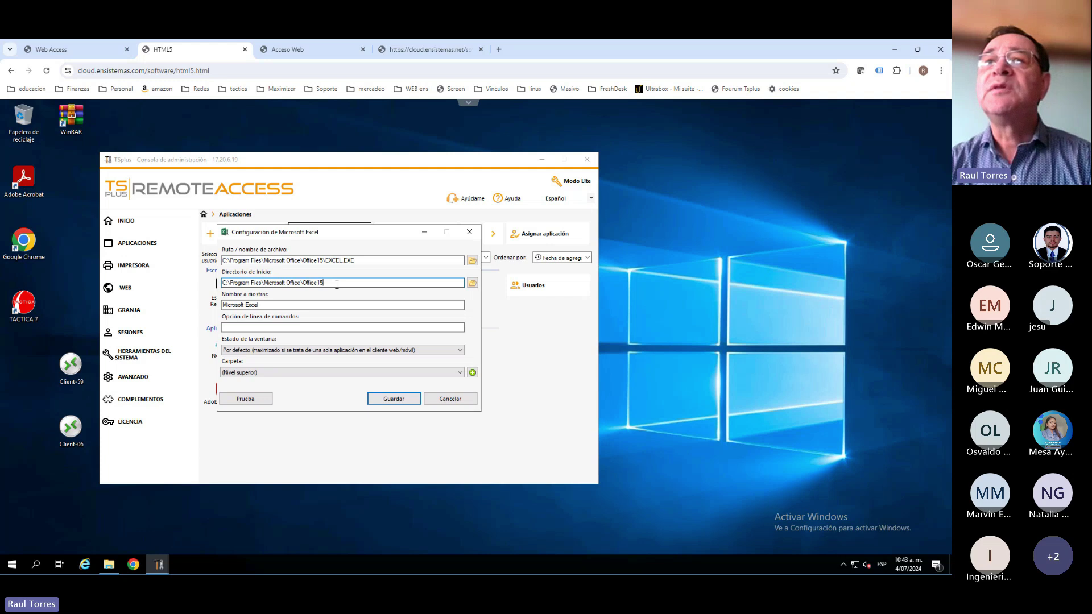
click(234, 328)
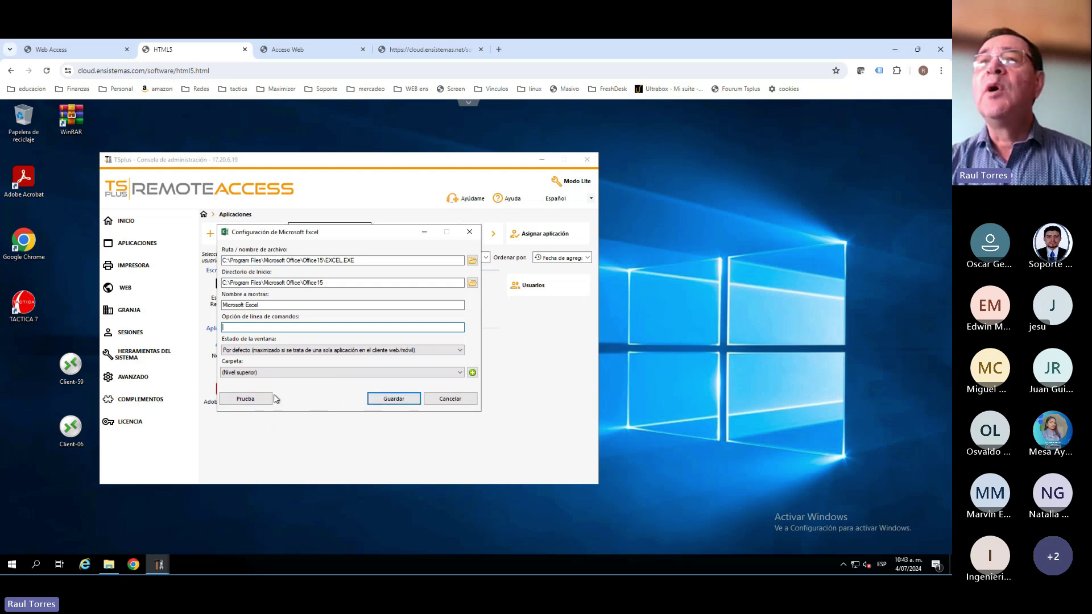
Test launching Microsoft Excel from its configuration, close it and leave the configuration without saving
click(254, 399)
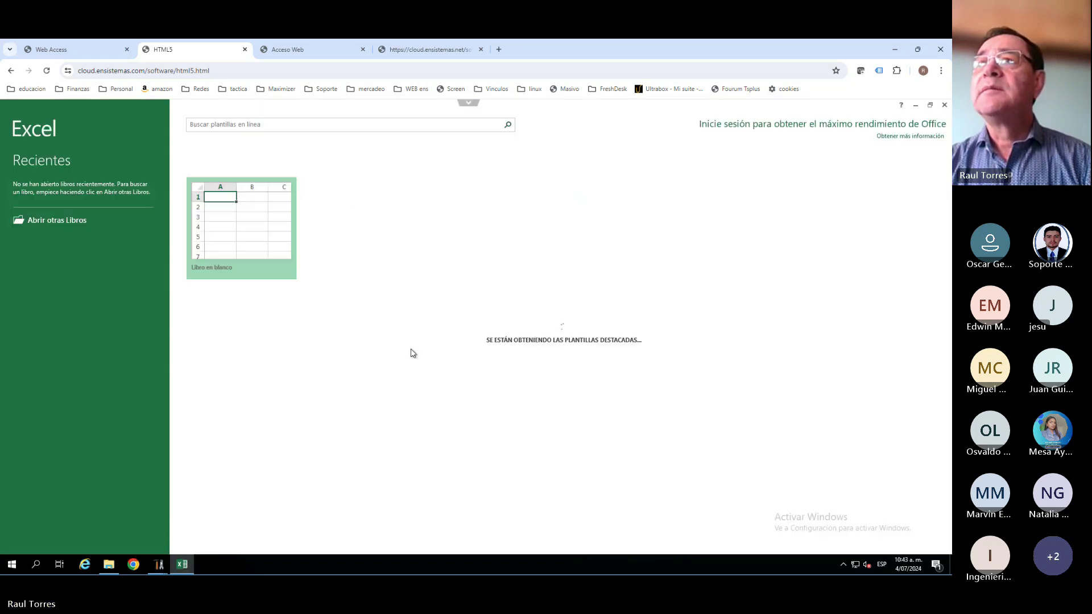
click(945, 106)
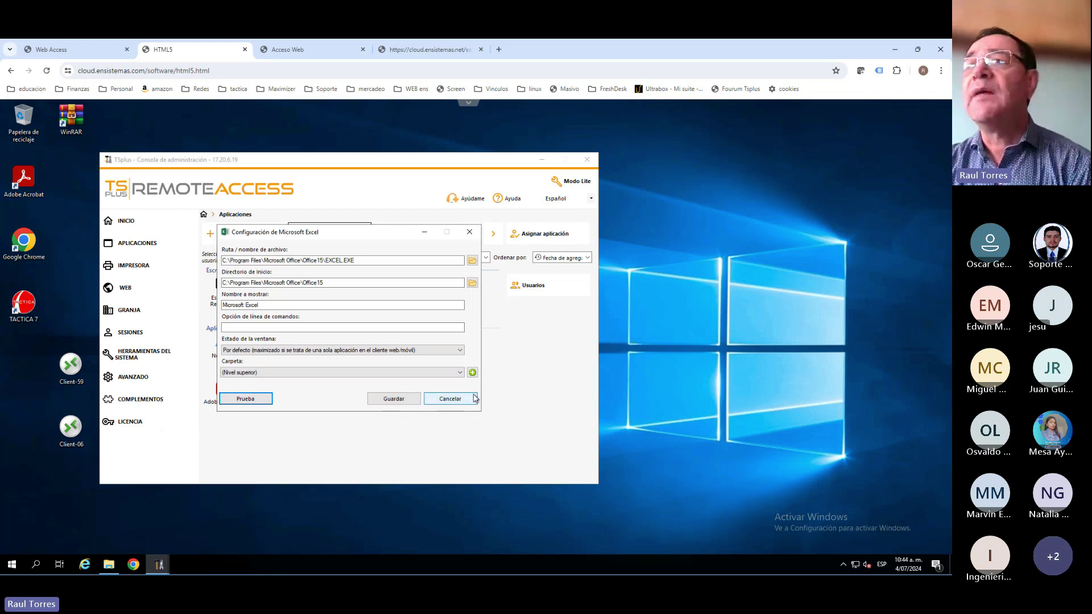
click(449, 400)
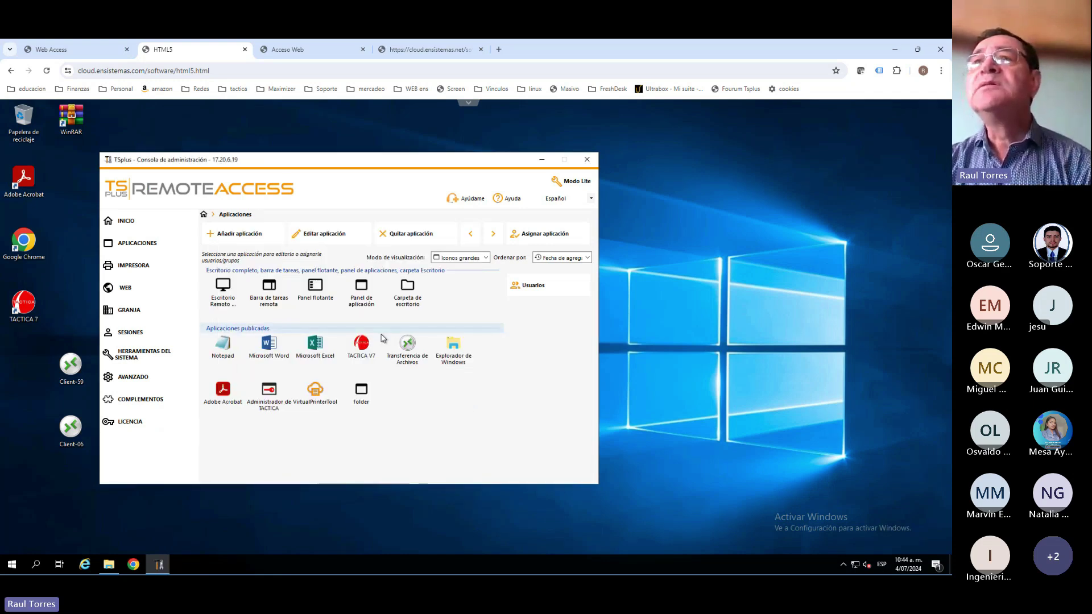
Open the session manager from the console home page, widen the user column and review the active user sessions
click(122, 222)
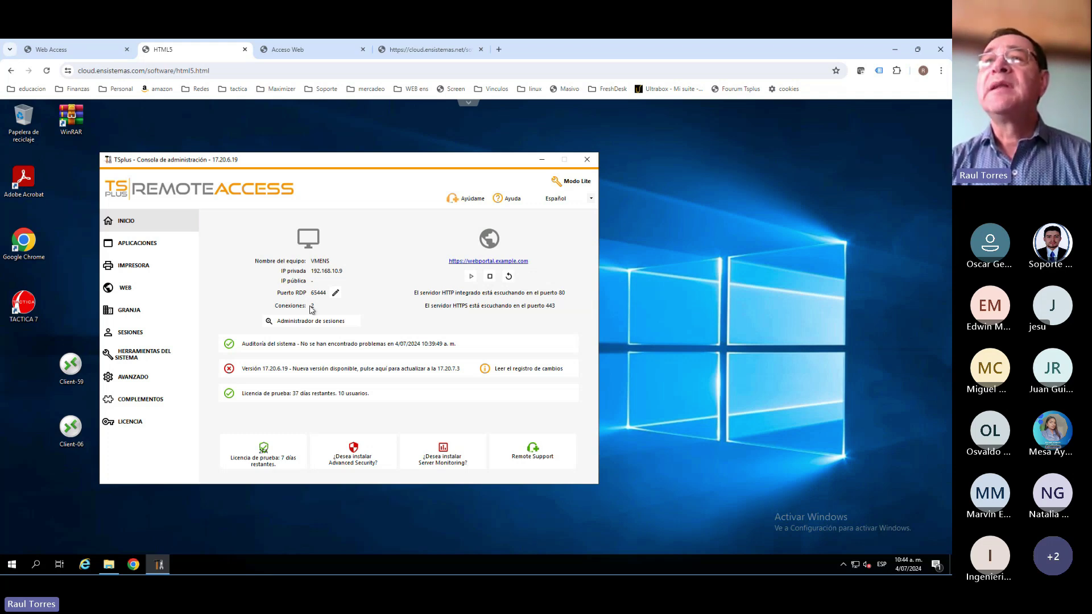
click(316, 322)
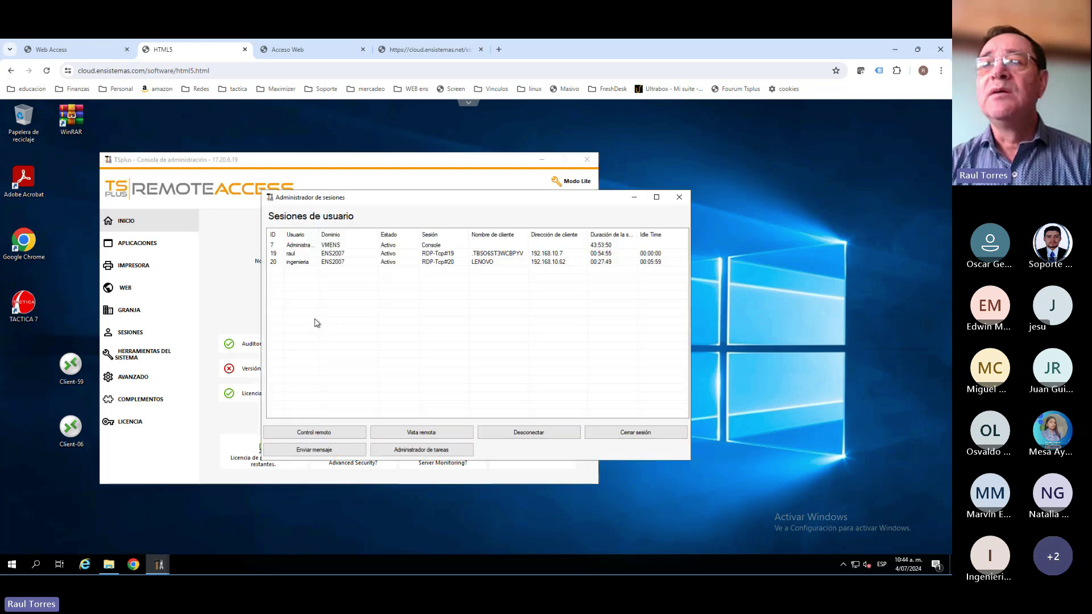
drag(448, 203, 379, 203)
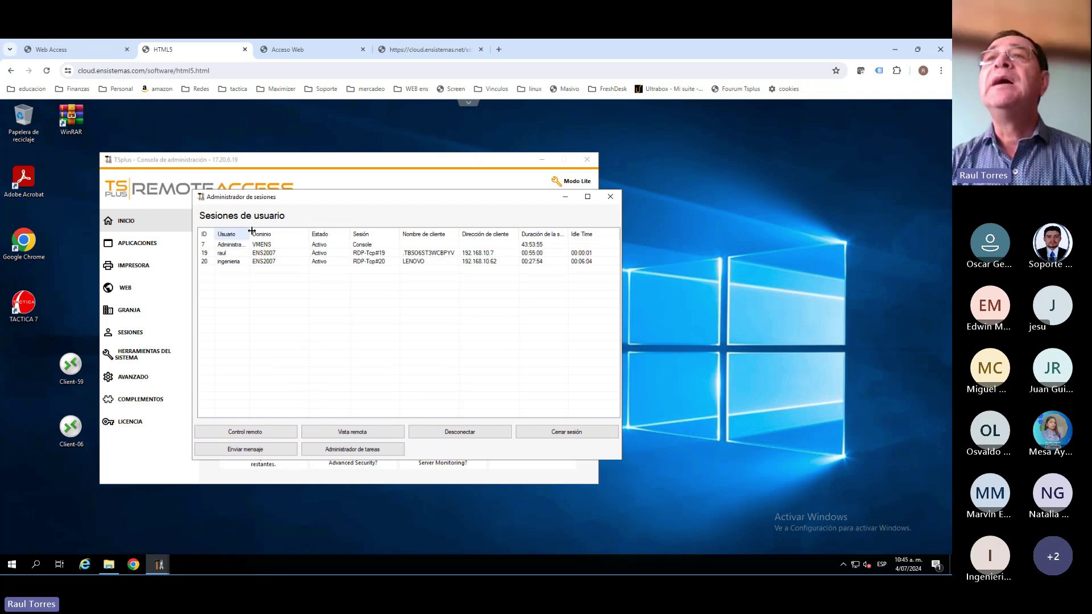
drag(252, 231, 271, 233)
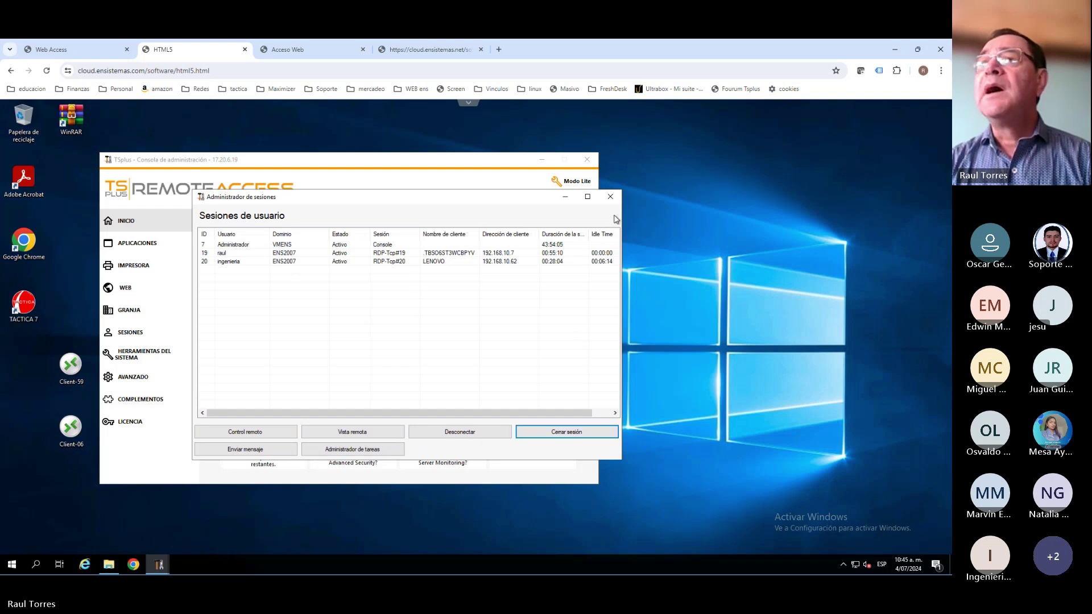
click(328, 254)
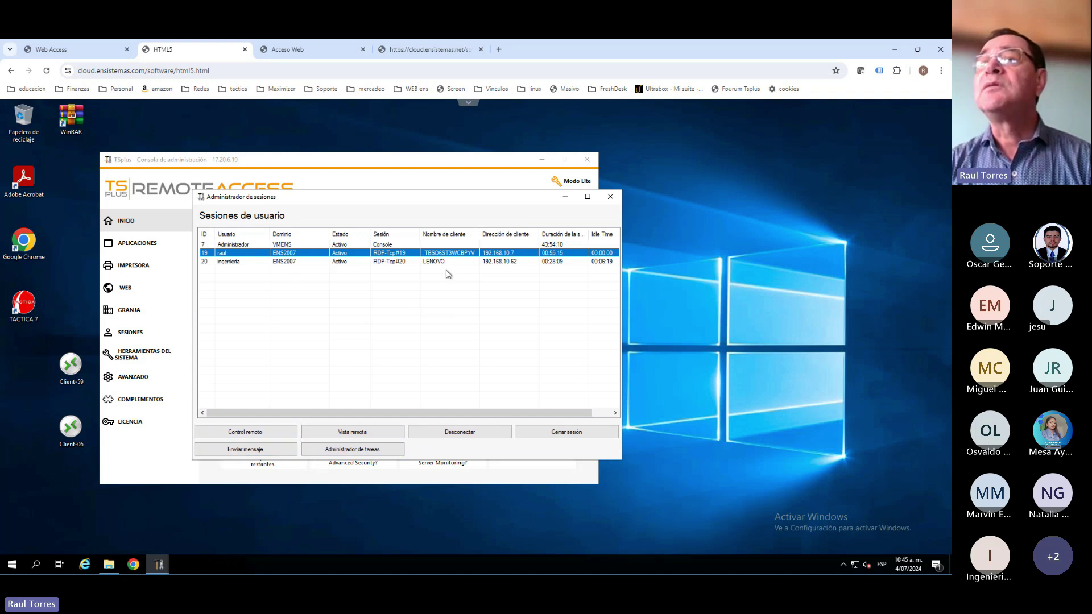
click(609, 198)
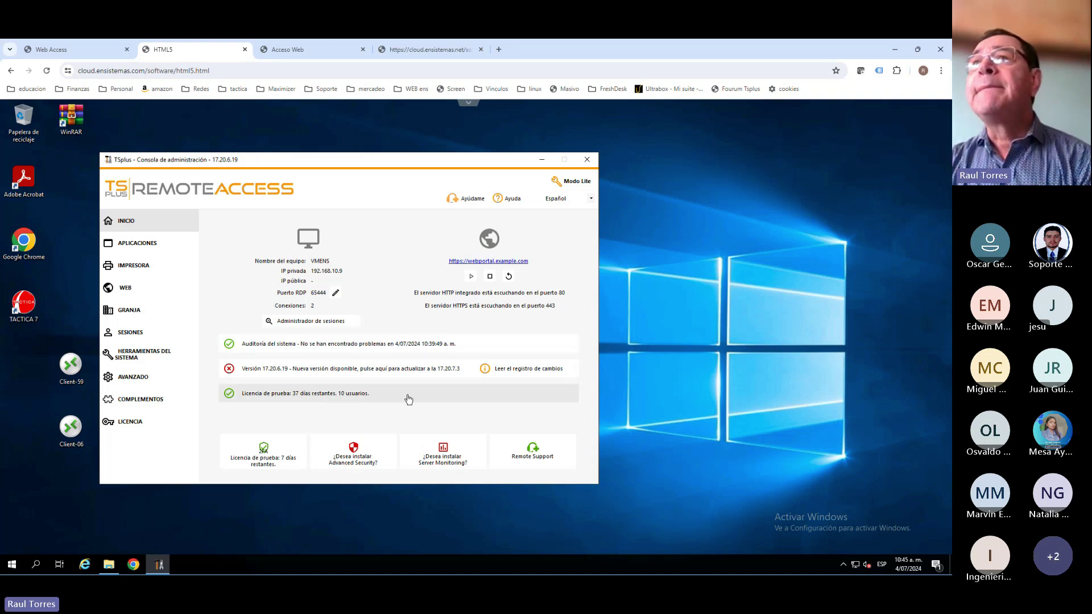
Inspect the RDP port setting without changing it and review the universal and virtual printer status
click(335, 294)
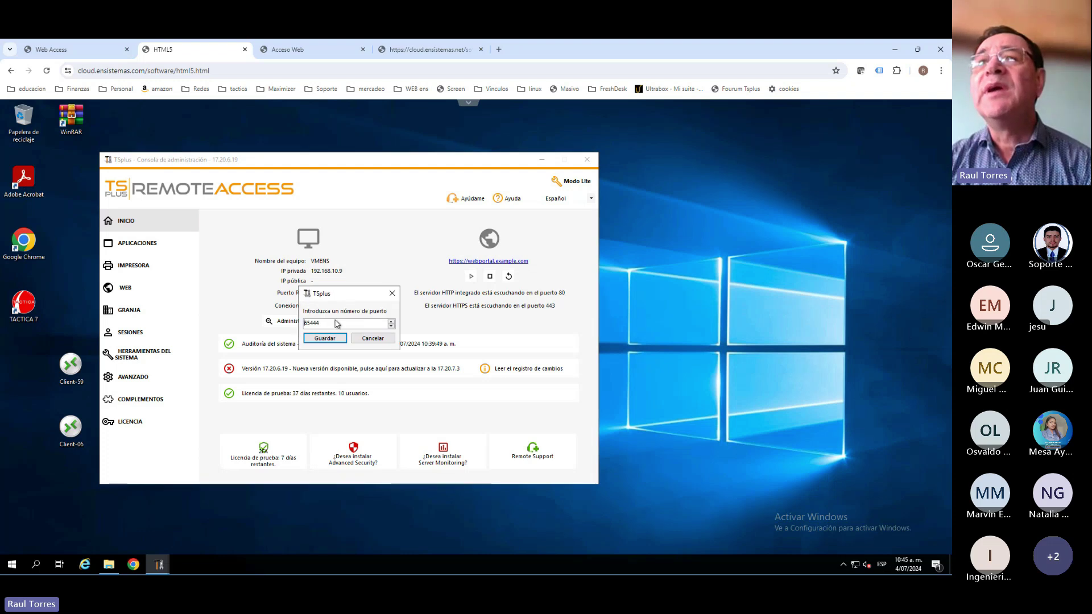
click(371, 340)
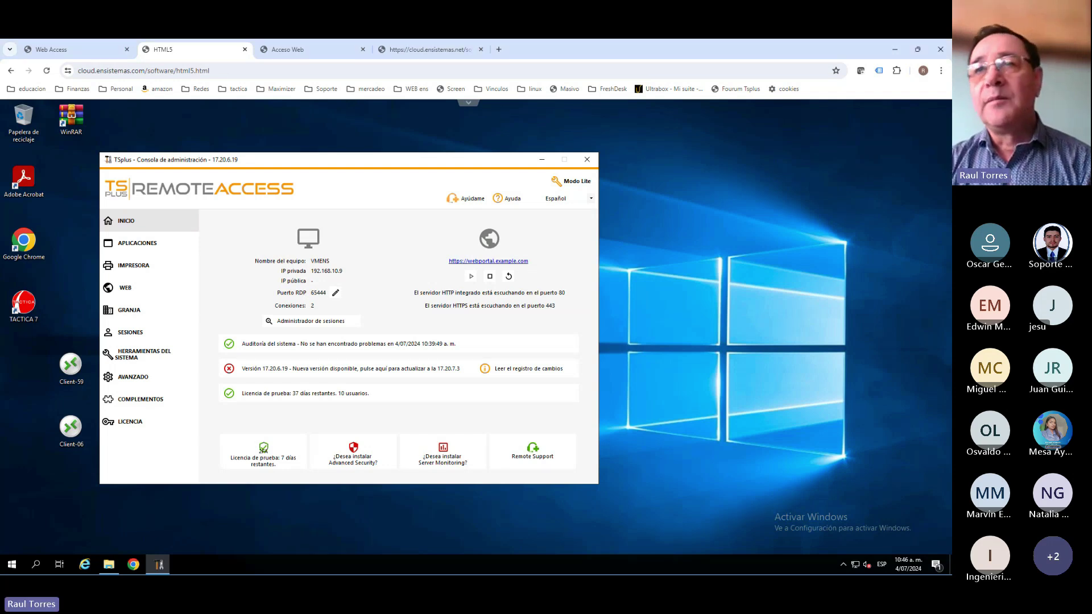
click(141, 246)
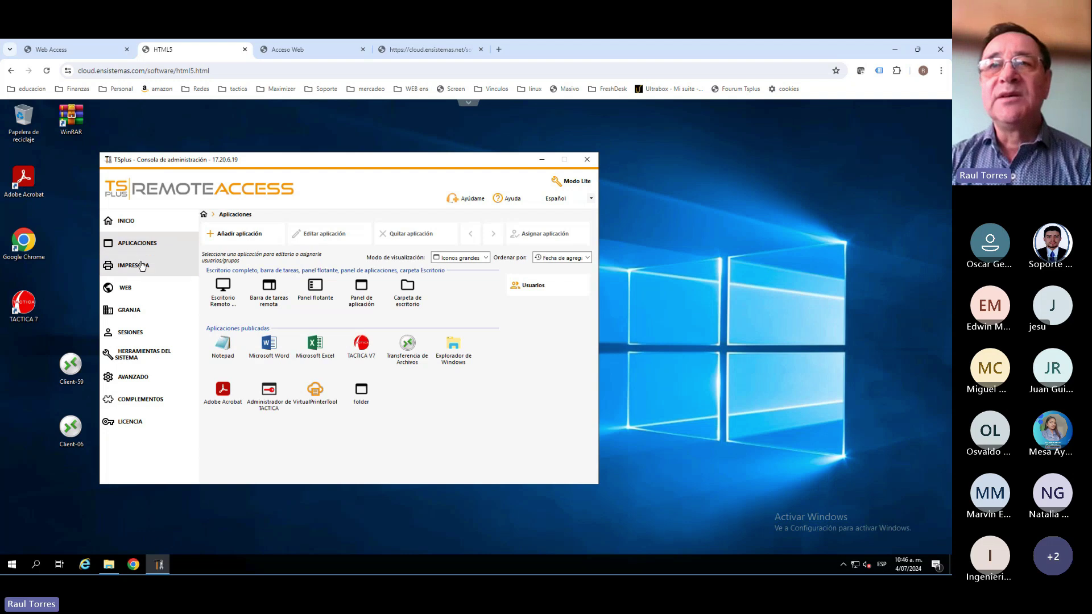
click(141, 266)
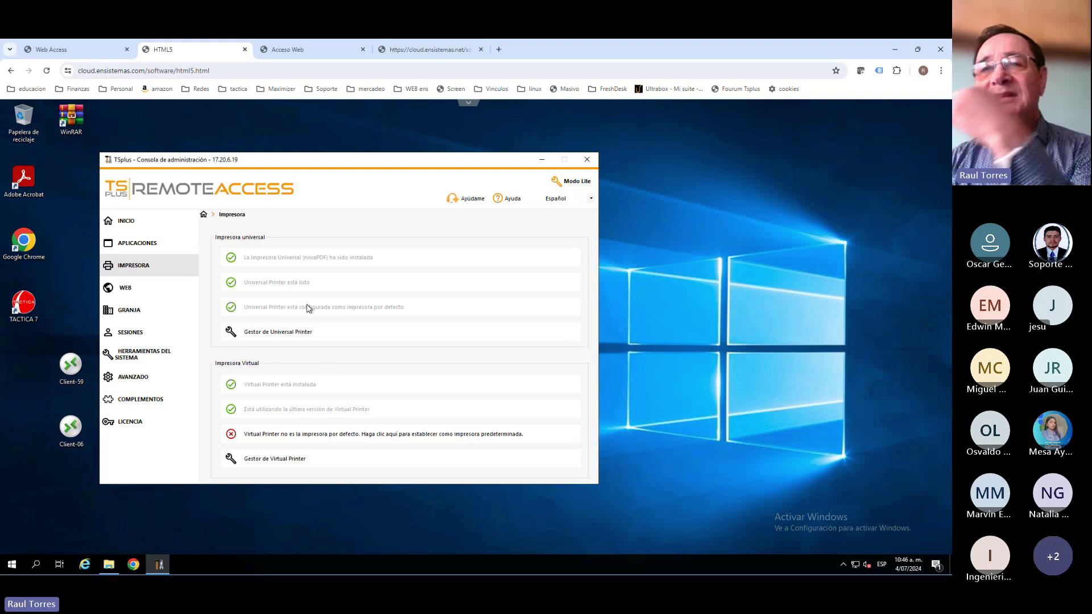
Try a RemoteApp log-on from the Acceso Web page, decline opening RemoteAppClient.exe and choose the HTML5 client preference
click(308, 51)
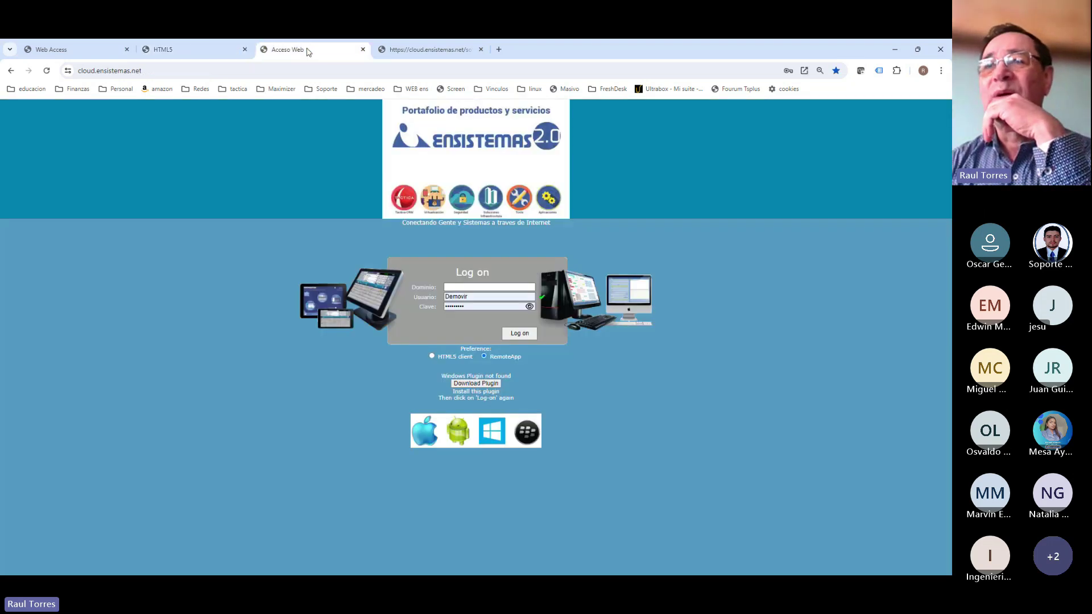
click(518, 334)
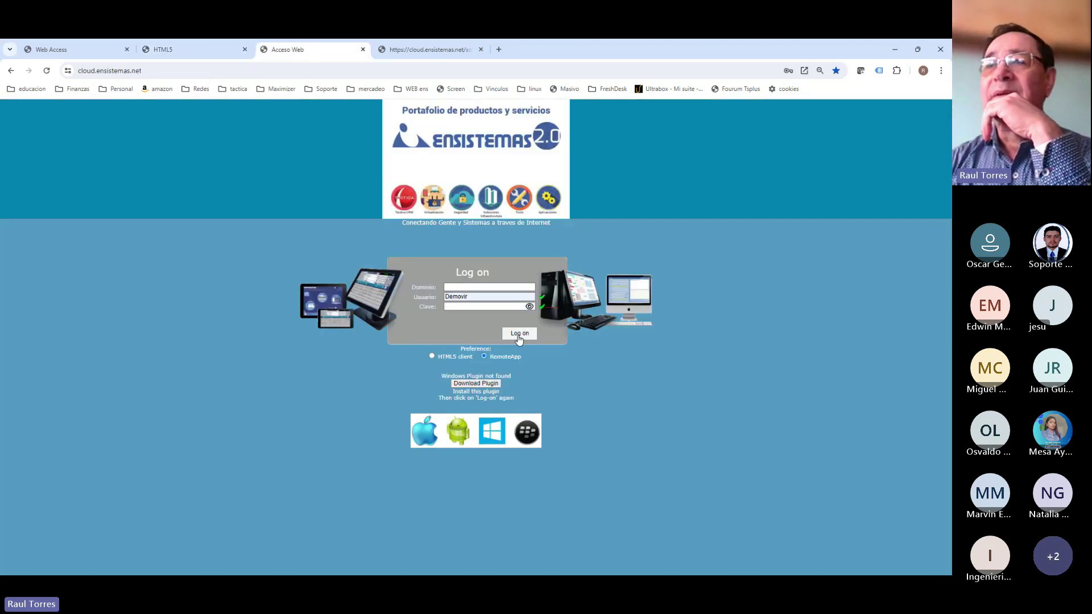
click(576, 163)
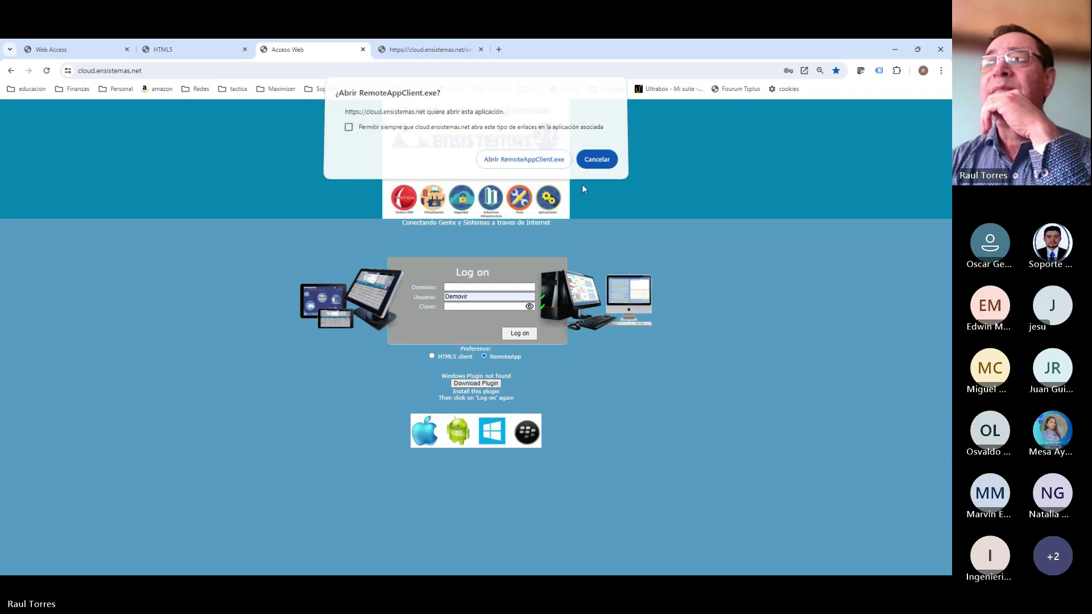
click(432, 356)
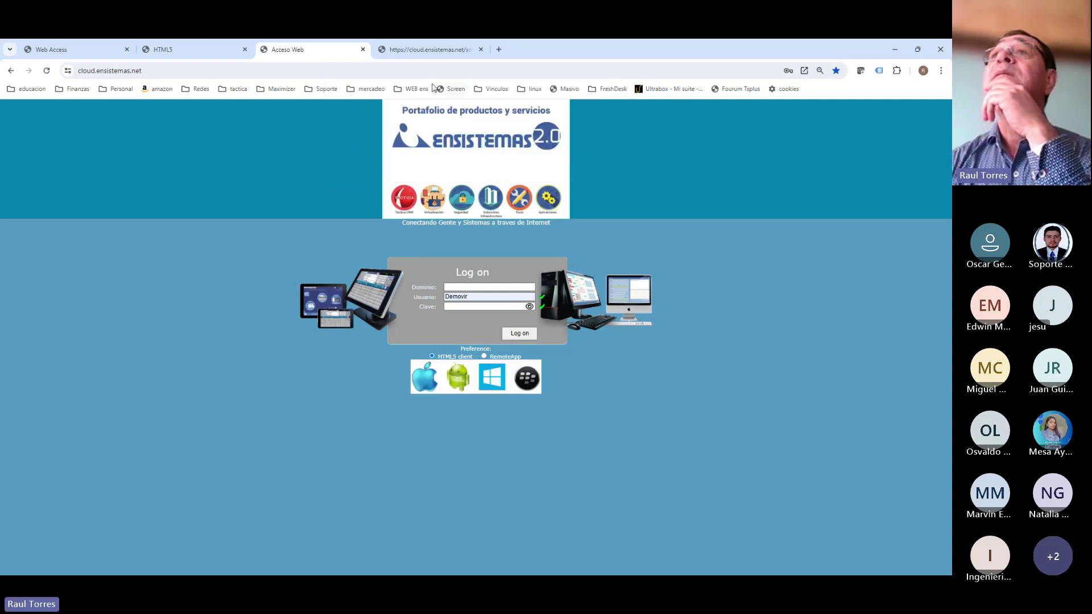
Switch to the cloud.ensistemas.net HTML5 session and open the texto file from its desktop folder
click(427, 50)
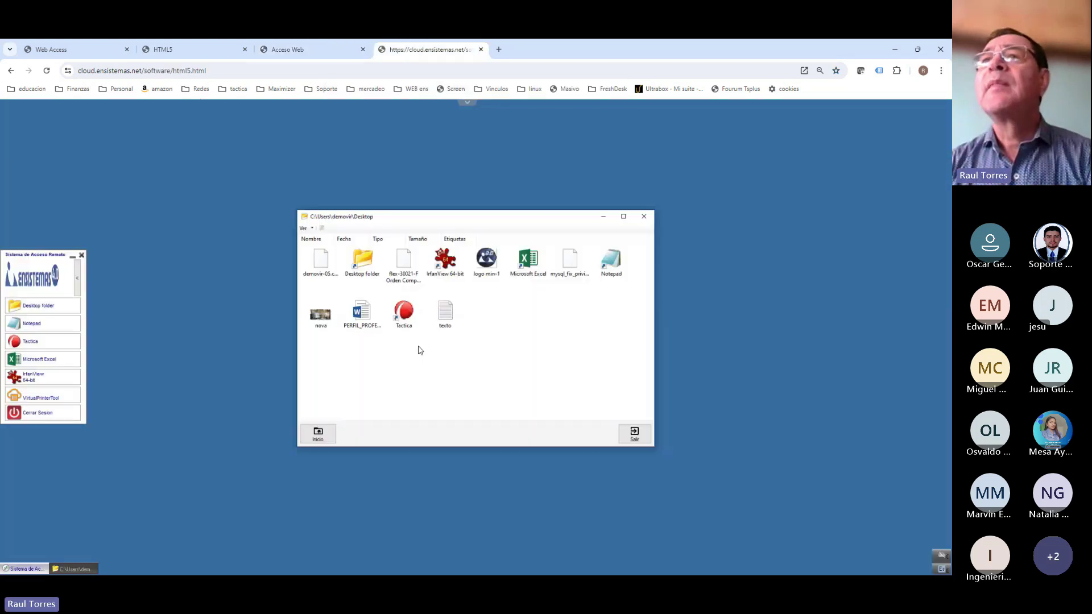
click(378, 324)
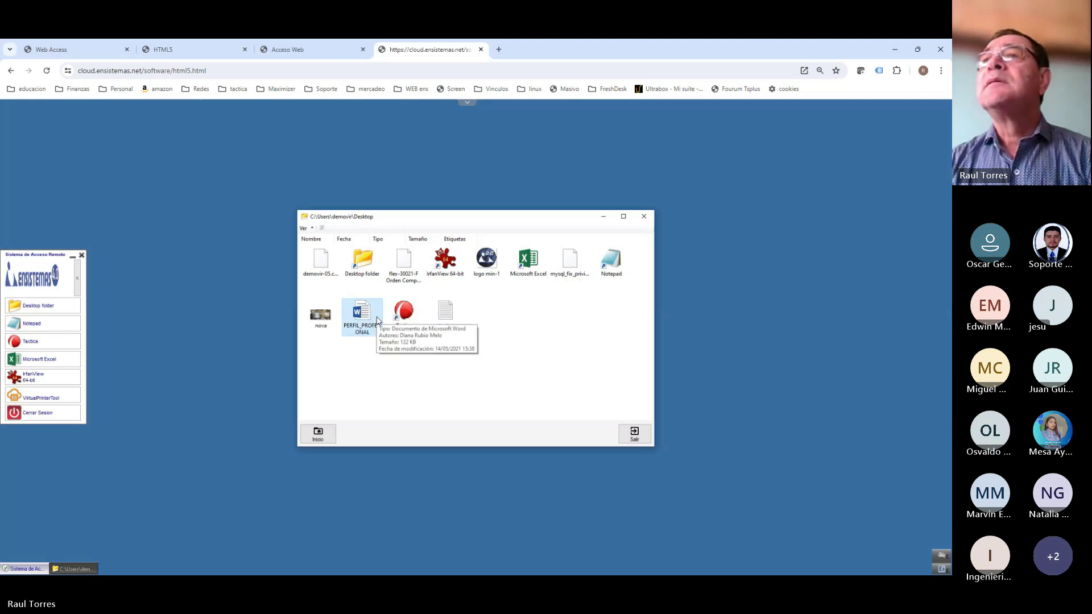
click(442, 316)
double_click(443, 316)
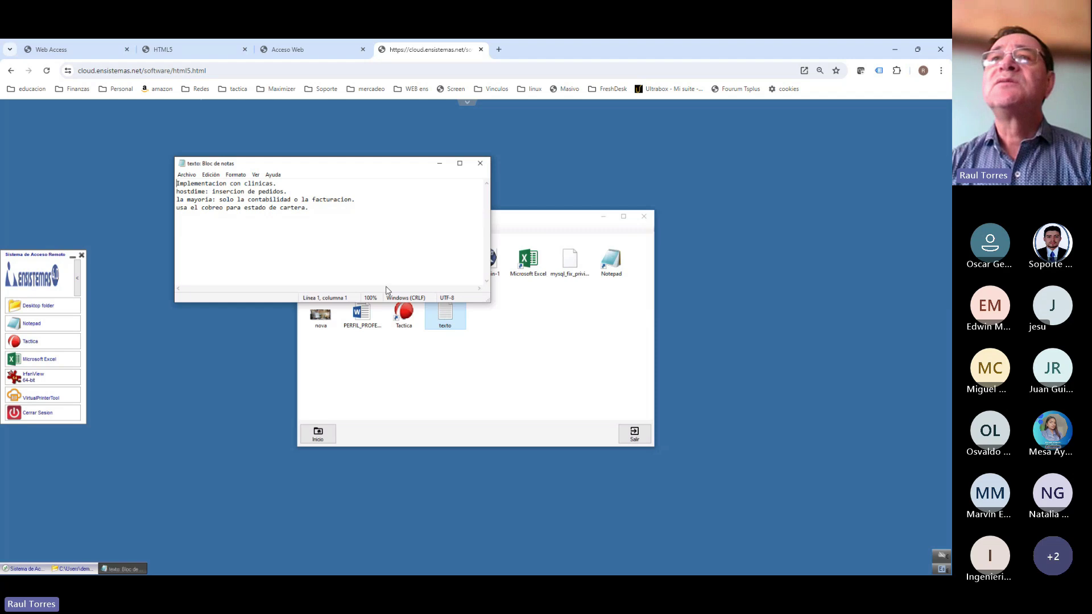
Print the texto note with Universal Printer to generate its PDF preview
click(186, 175)
click(199, 247)
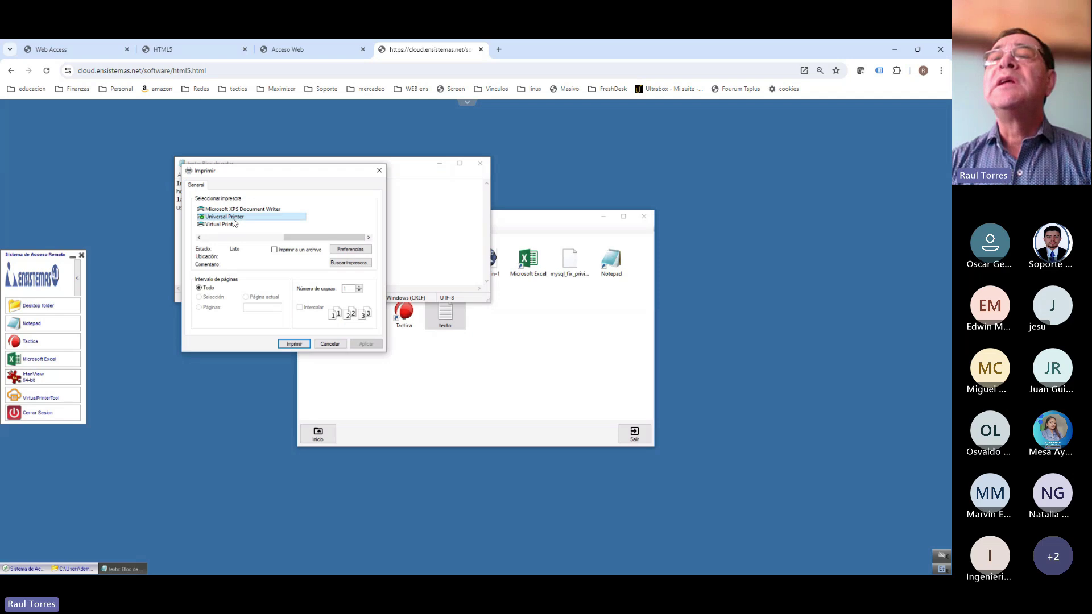
click(292, 344)
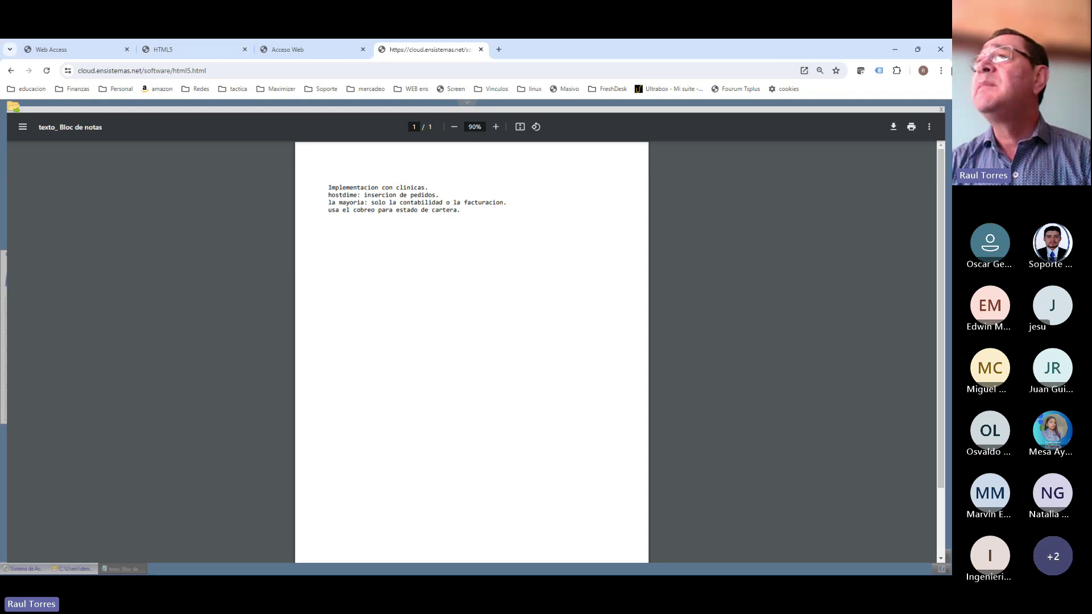
Review the local print destinations for the generated PDF, cancel printing and close the preview
click(912, 127)
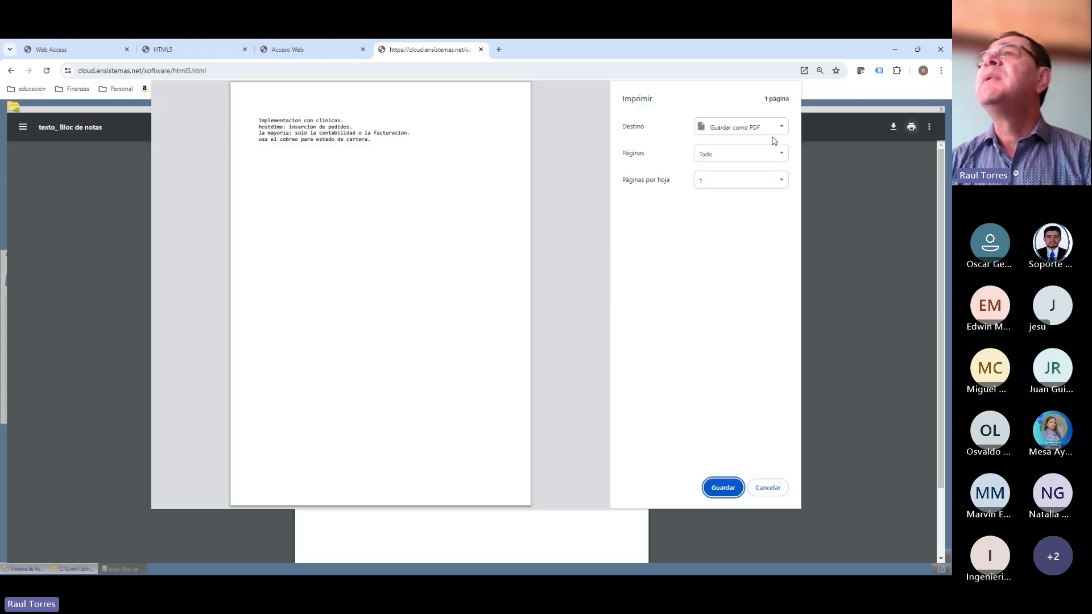
click(781, 129)
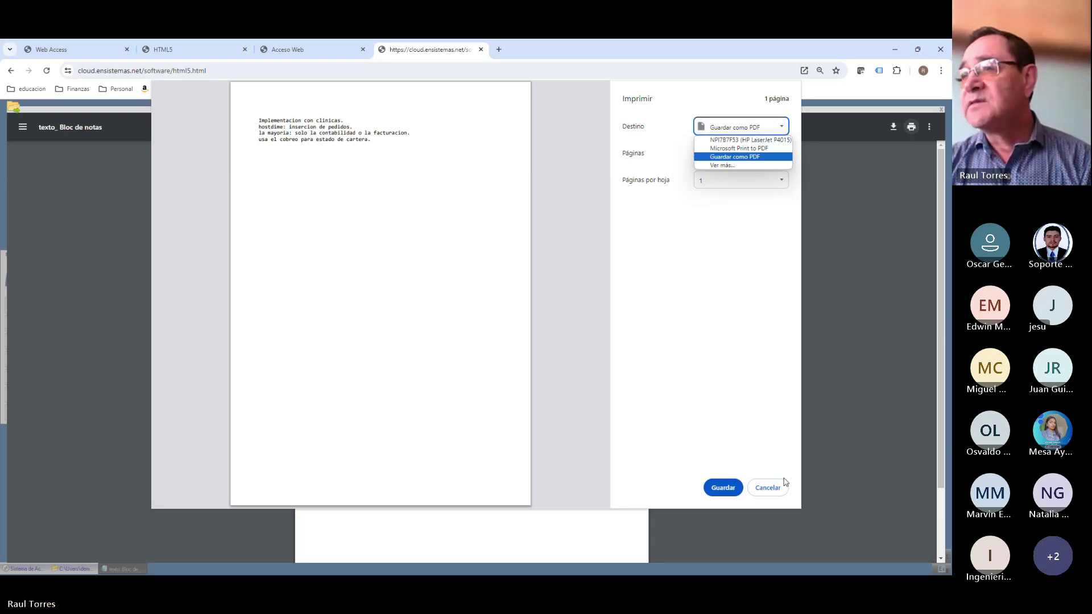
click(769, 487)
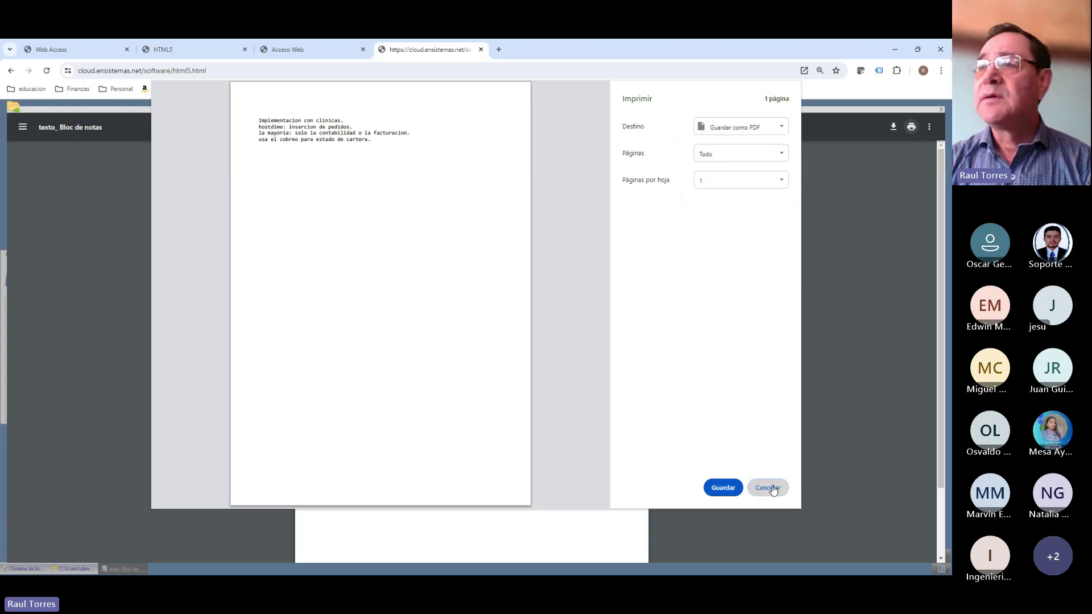
click(769, 488)
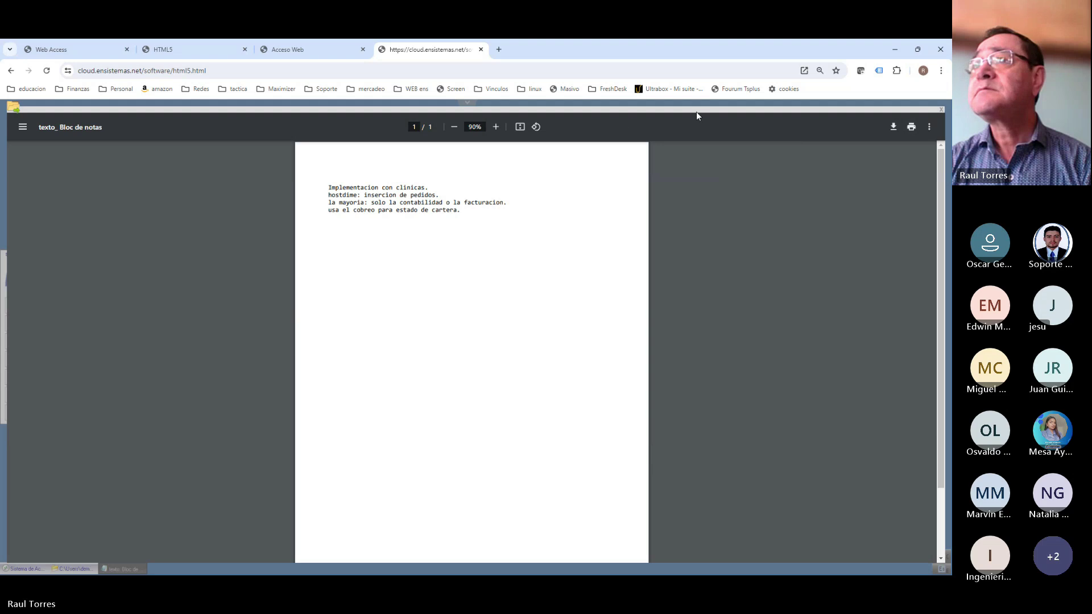
click(941, 110)
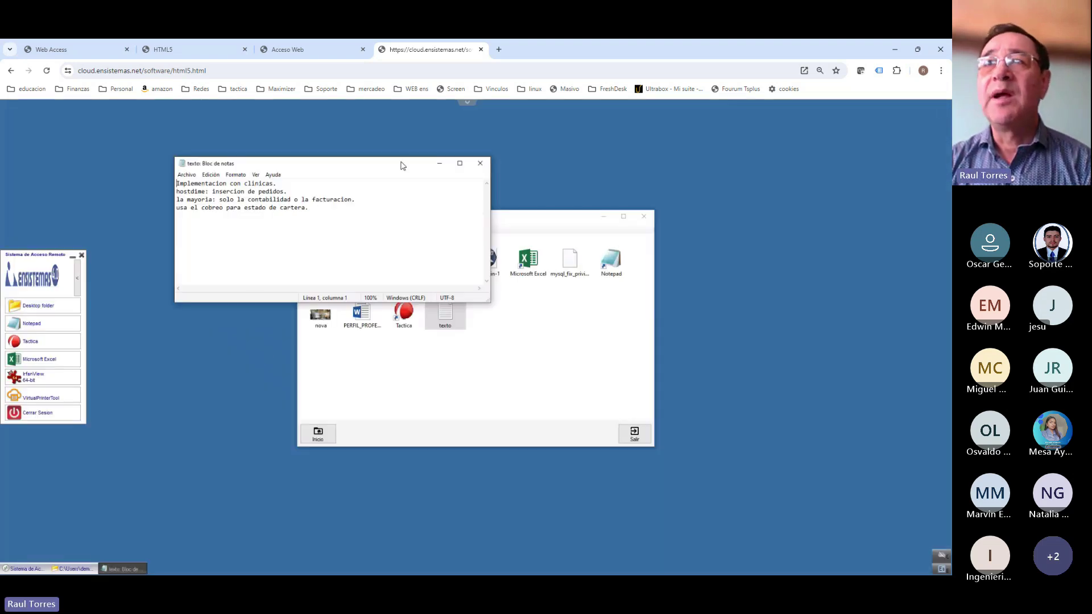
Check the Acceso Web log-on page and return to the HTML5 session with the administration console
click(286, 49)
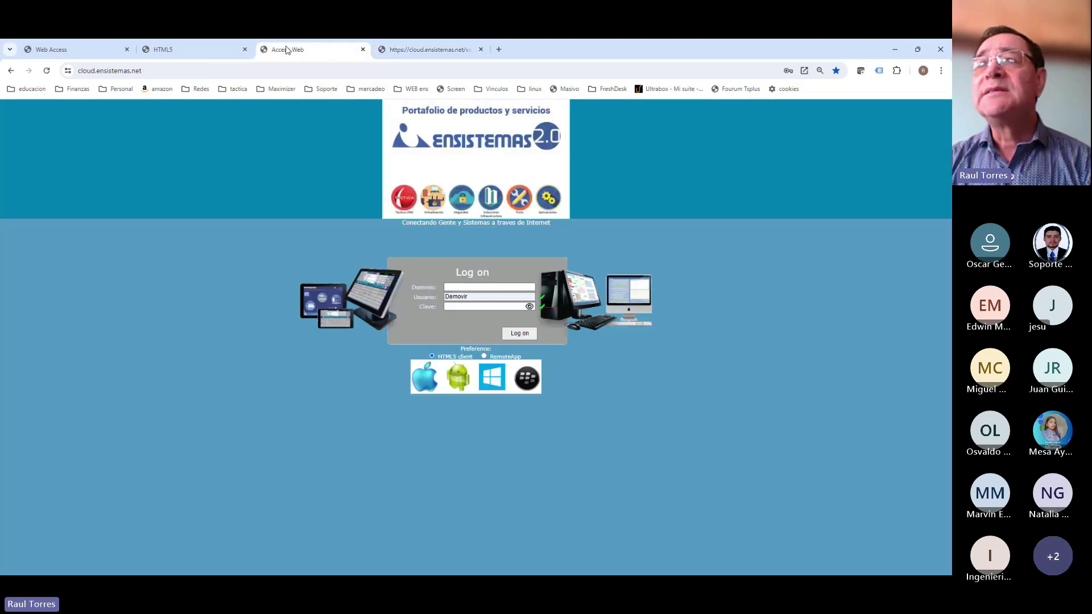
click(169, 45)
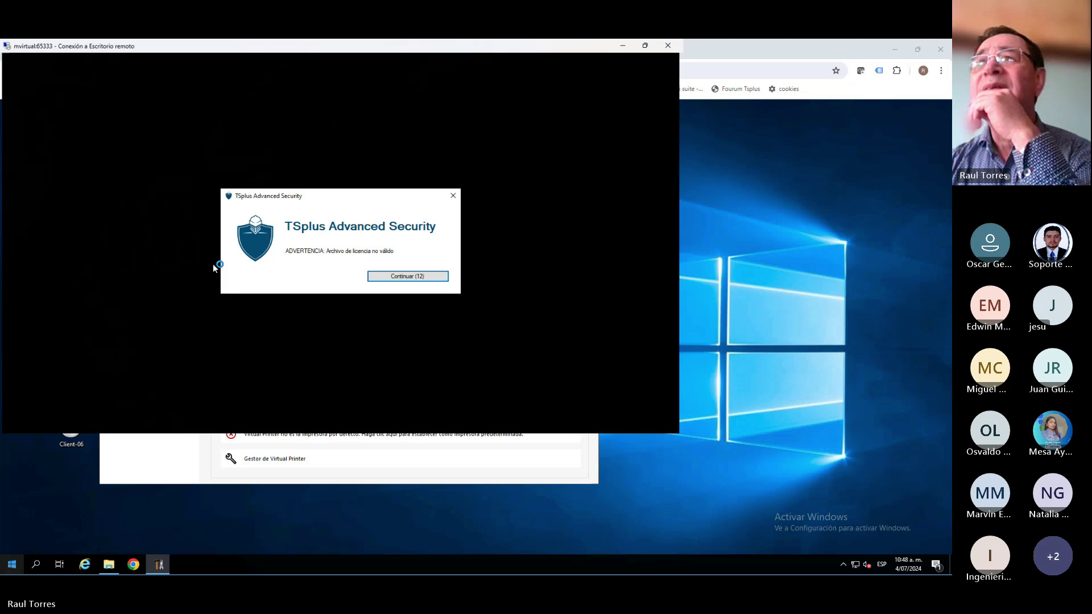
Dismiss the Advanced Security license warning on the mvirtual remote desktop, start AdminTool and enter the administrator PIN
click(398, 278)
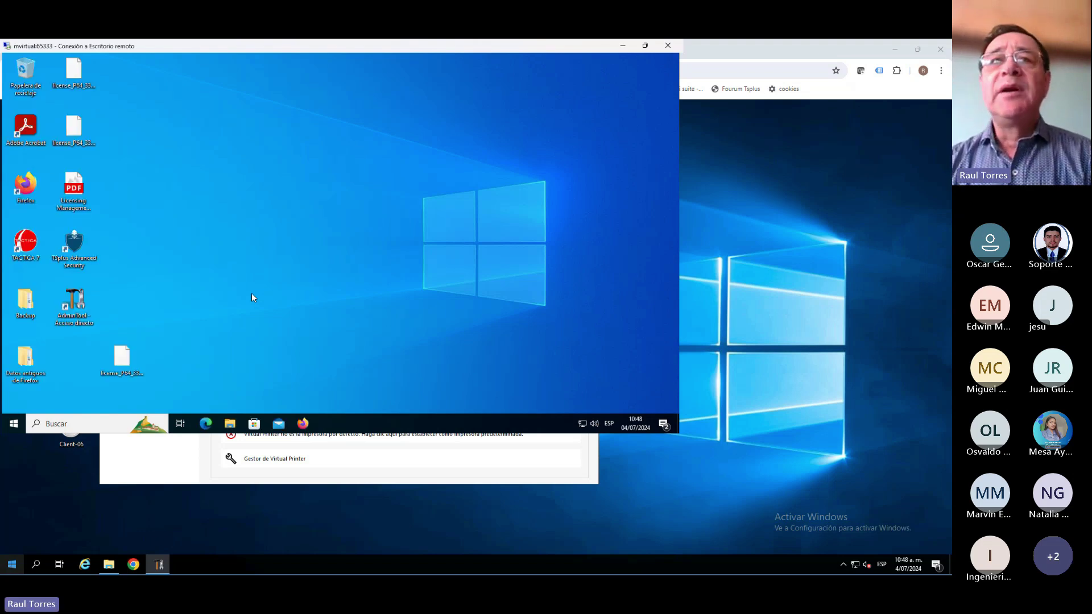
double_click(75, 319)
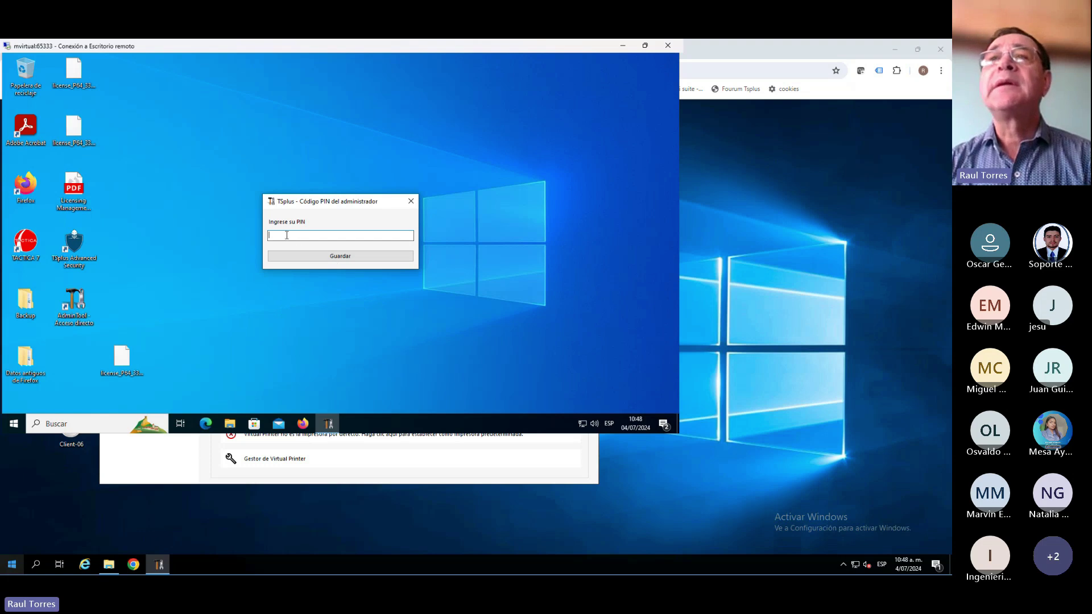
text(****)
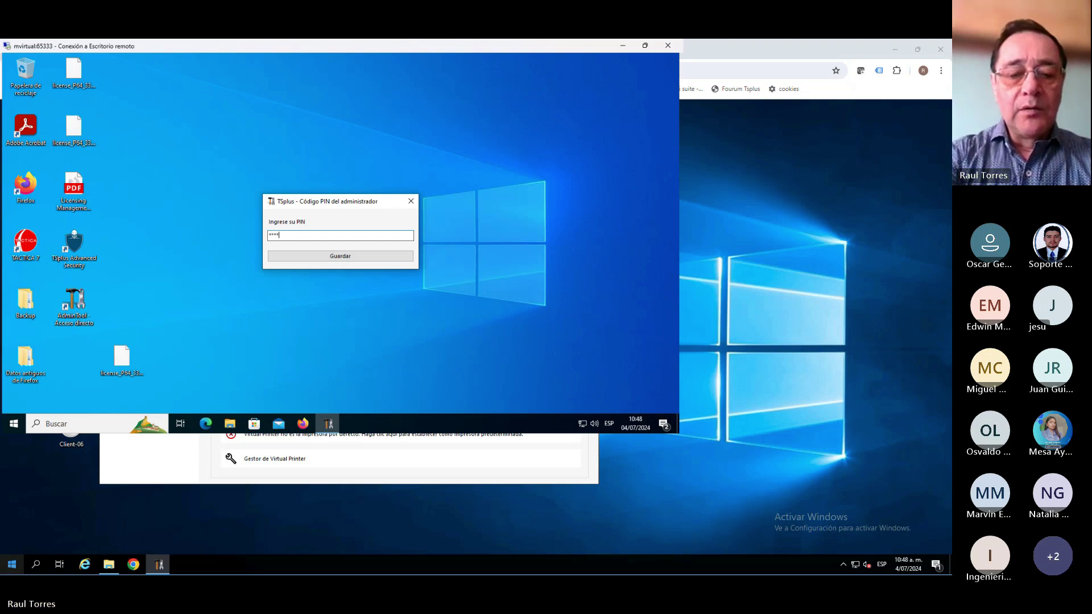
text(*****)
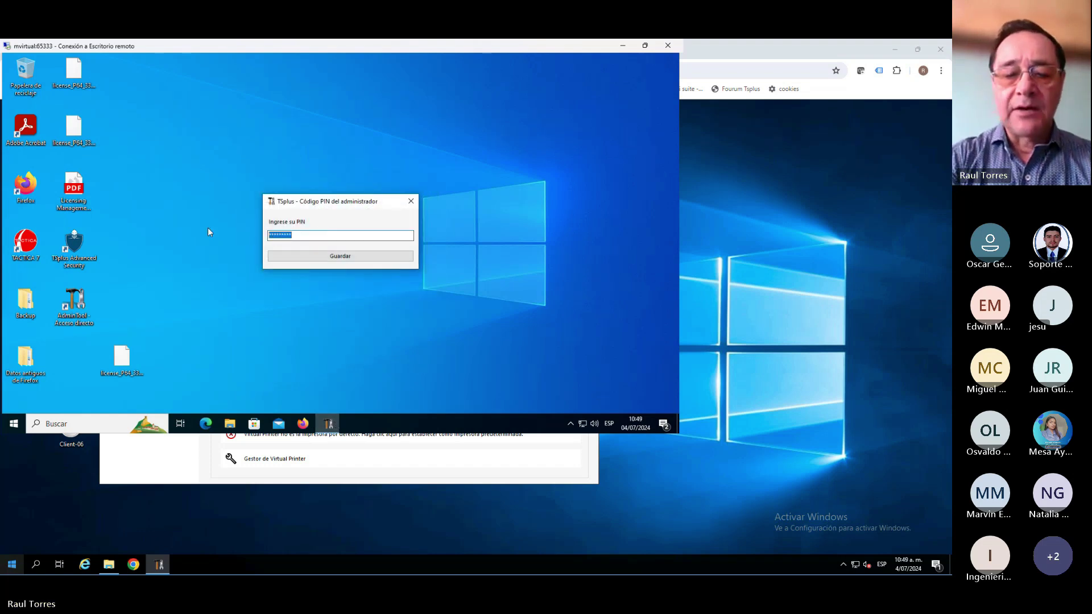
text(******)
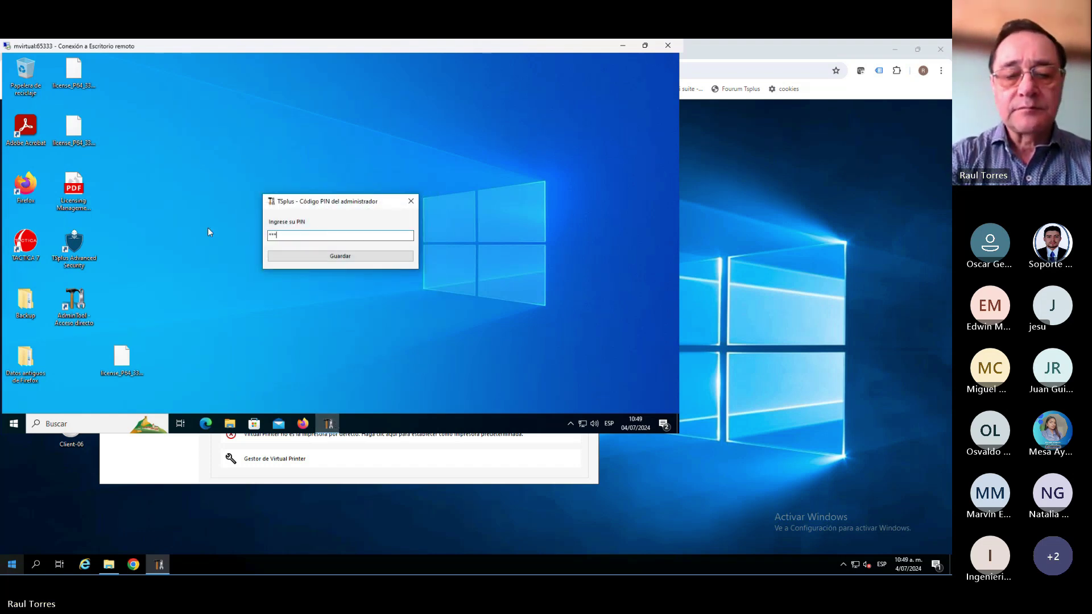
text(***)
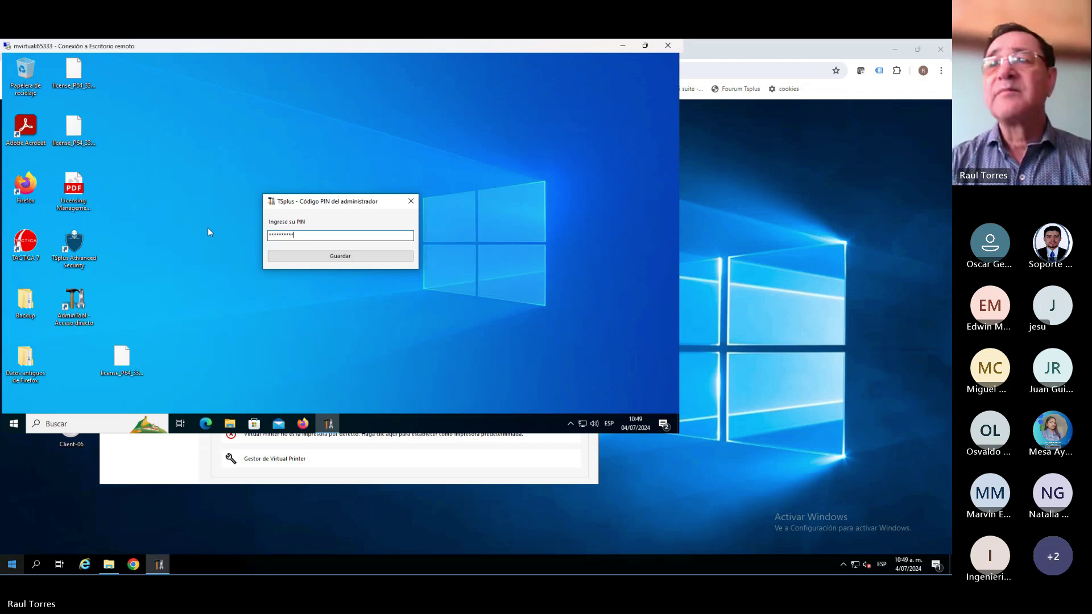
click(322, 257)
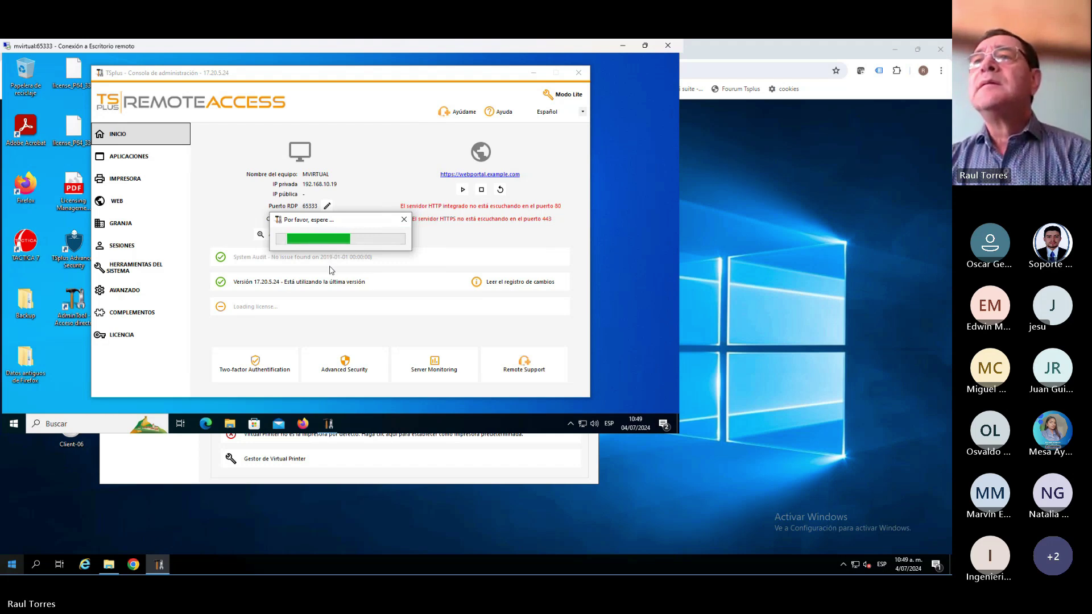
Review the Virtual Printer properties from the console's Virtual Printer manager and close them without changes
click(137, 178)
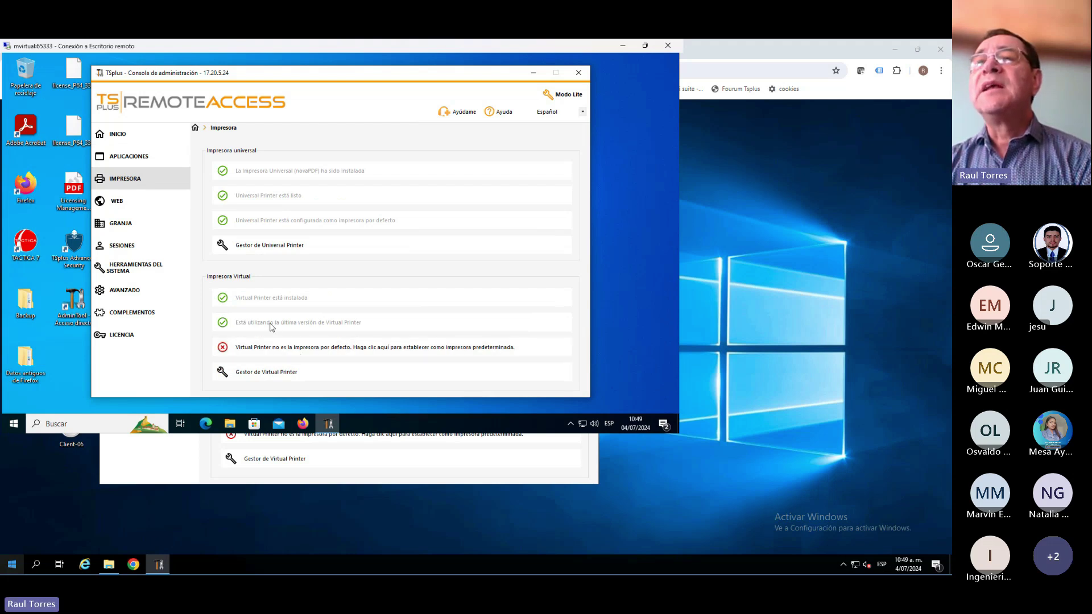
click(280, 374)
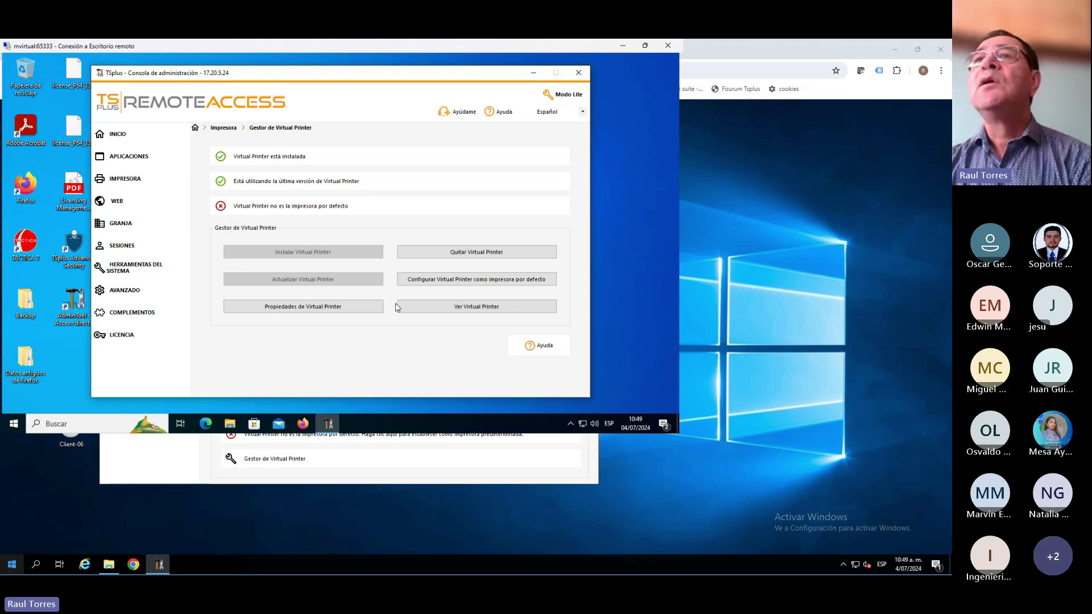
click(323, 310)
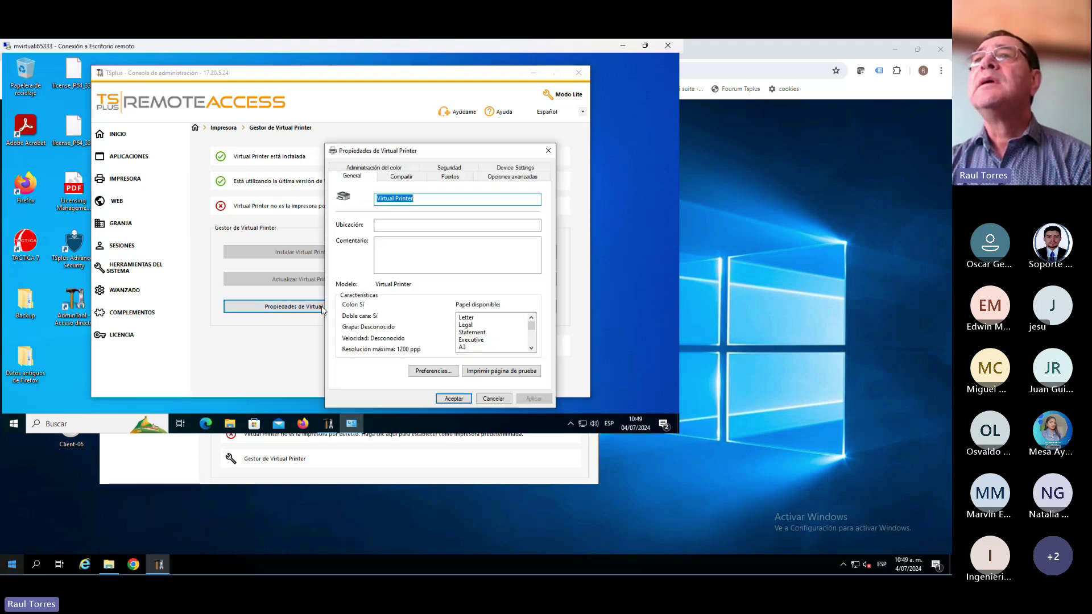
drag(424, 151, 397, 135)
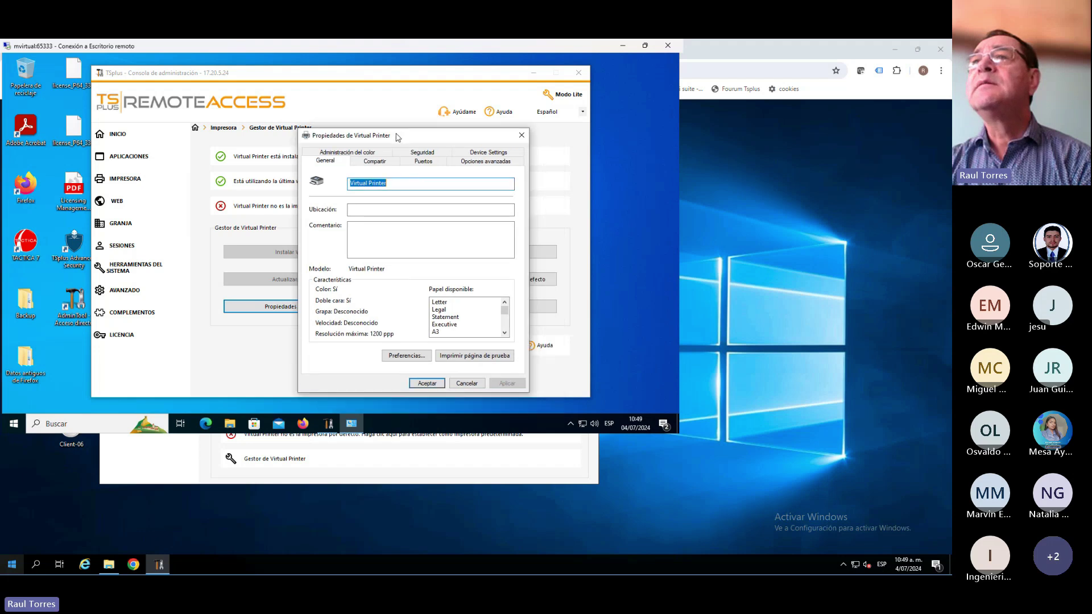
click(467, 384)
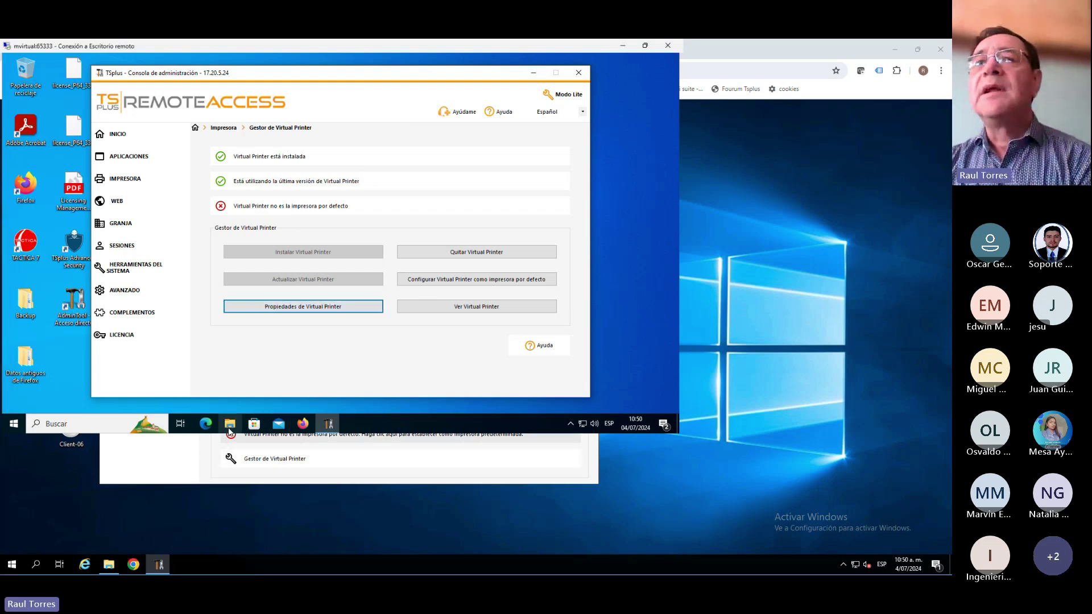
Browse in File Explorer to the addons folder under C:\Archivos de programa (x86)\TSplus\UserDesktop\files
click(229, 428)
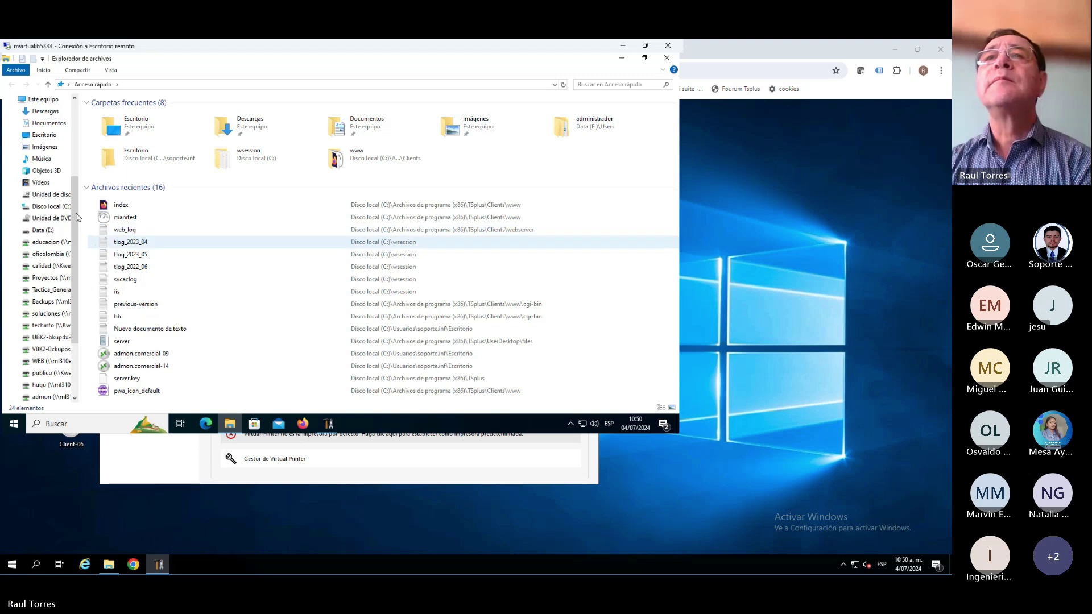
drag(76, 217, 75, 175)
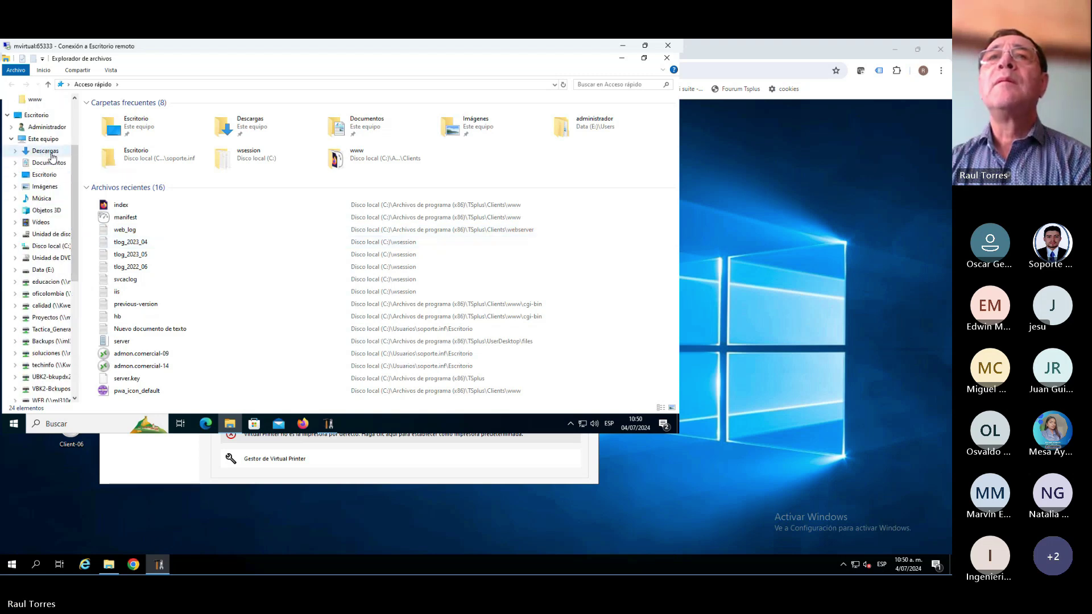
click(51, 247)
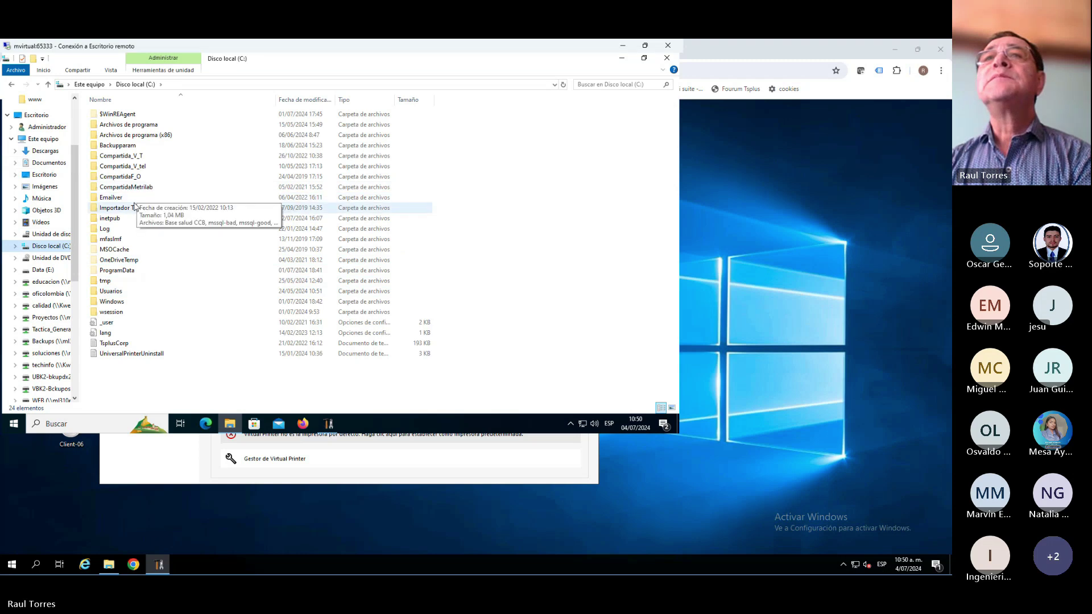
double_click(142, 135)
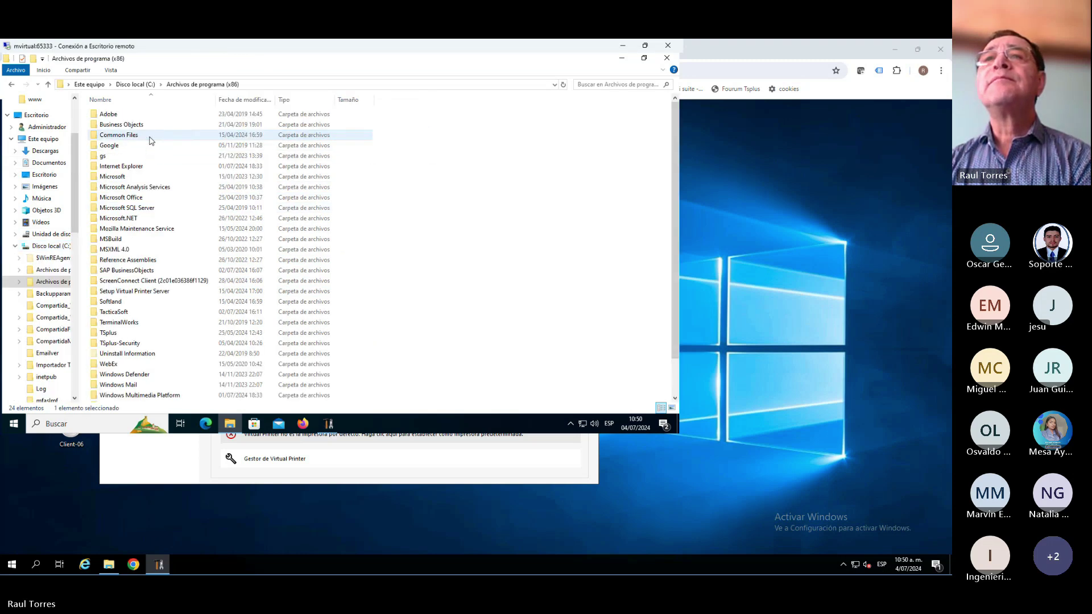
click(136, 334)
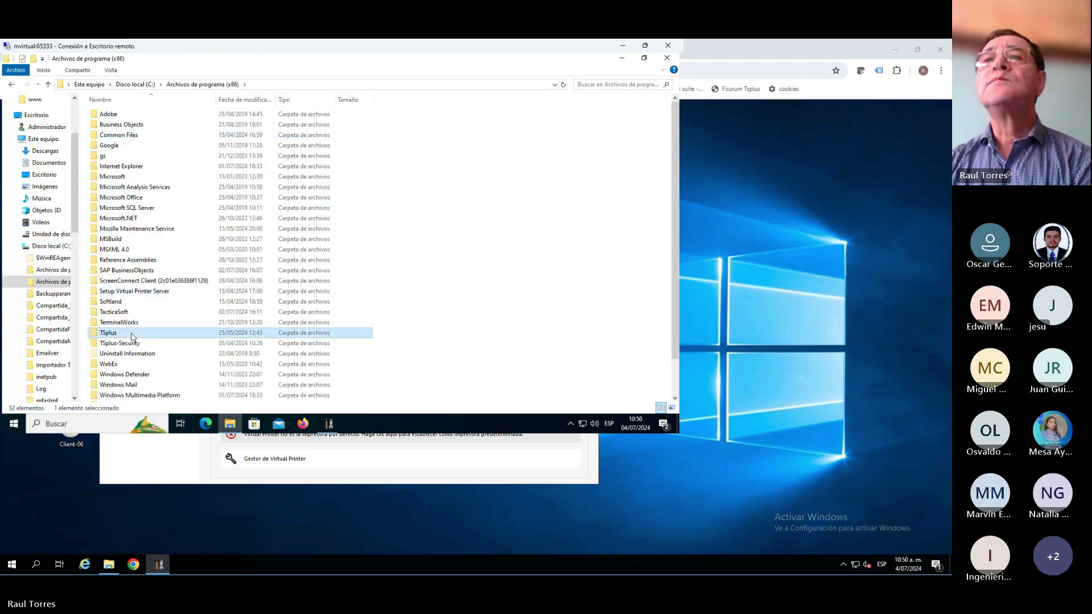
double_click(164, 336)
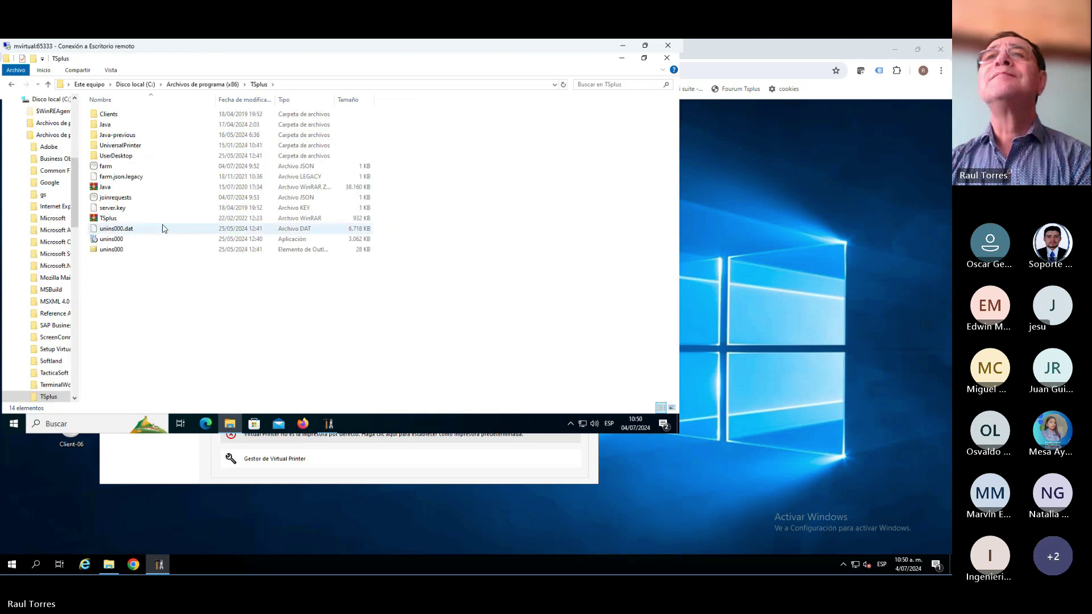
double_click(131, 158)
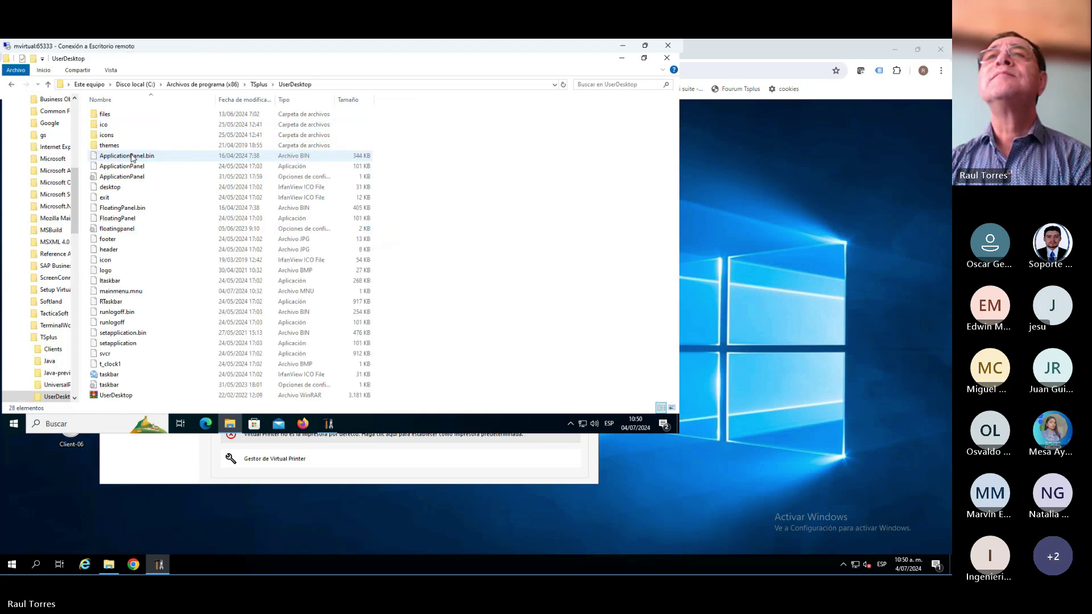
double_click(113, 114)
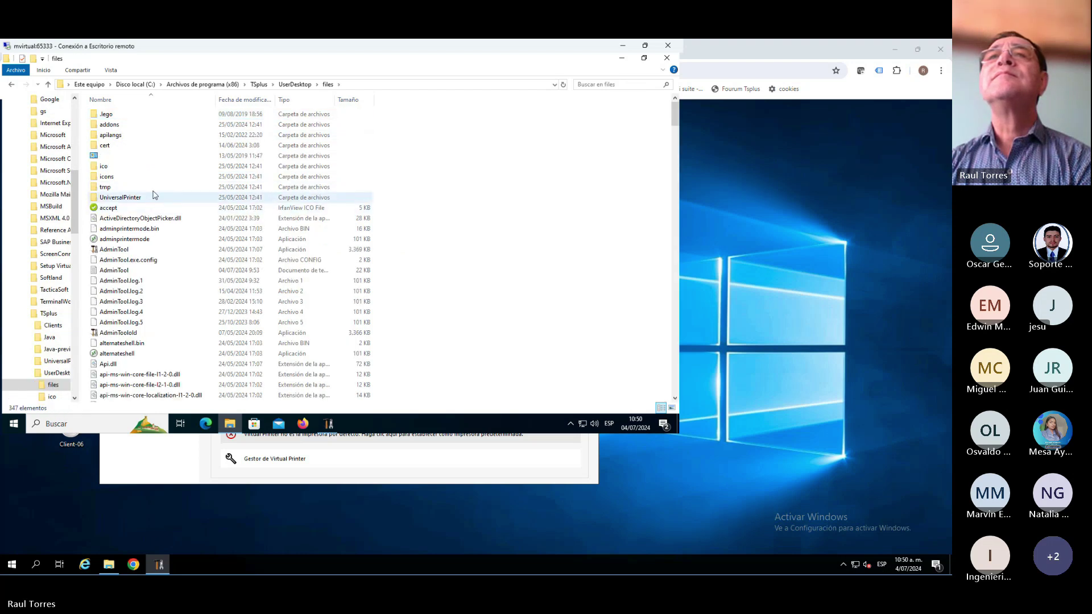
double_click(109, 125)
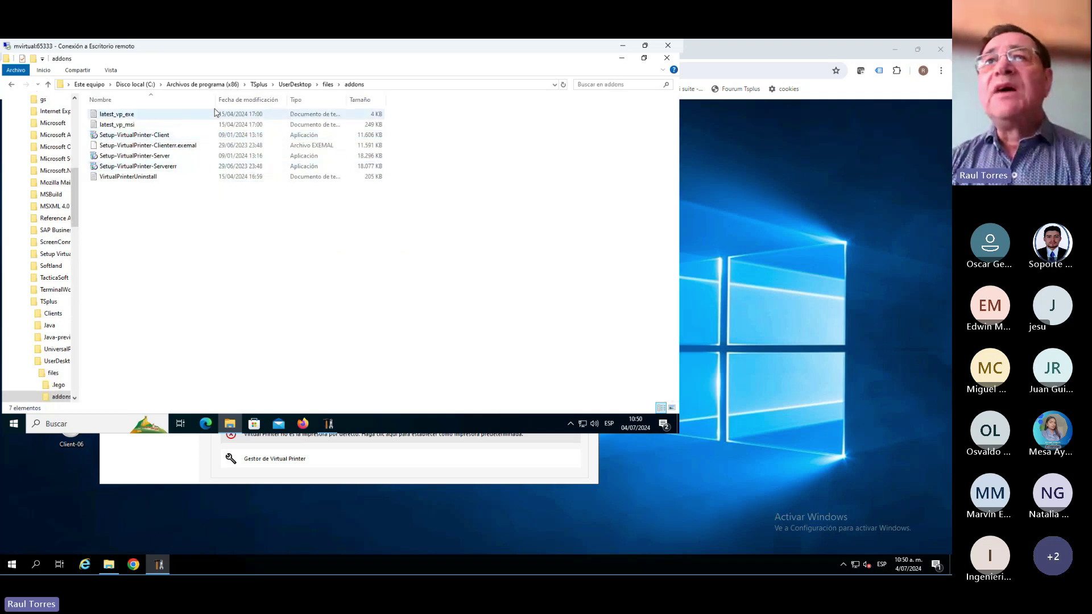
Widen the file name column, point out the Setup-VirtualPrinter-Client installer and minimize the addons folder
drag(229, 102, 281, 102)
click(155, 156)
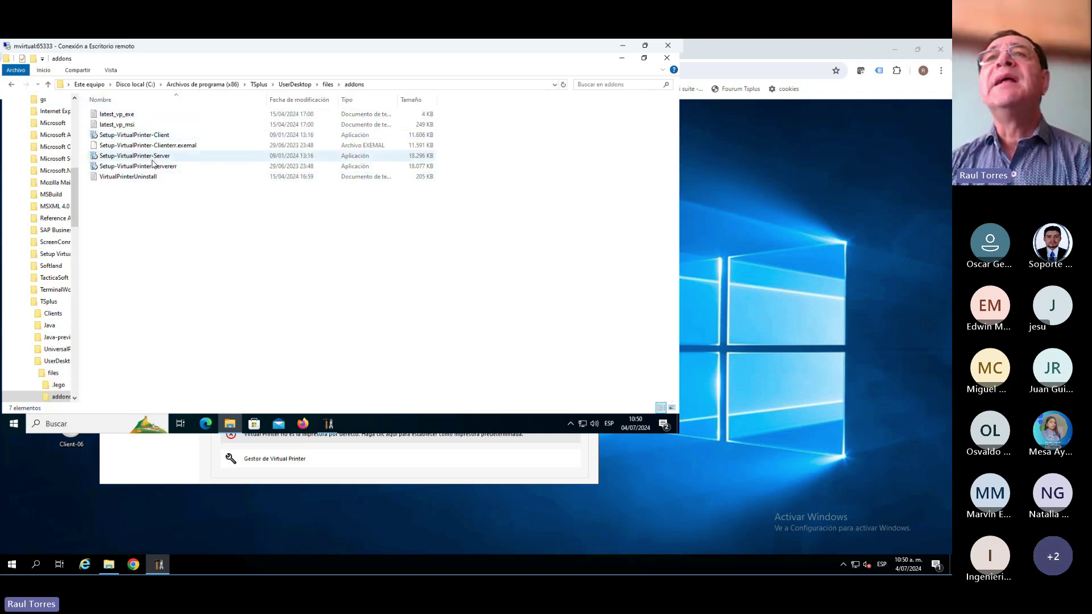
click(159, 168)
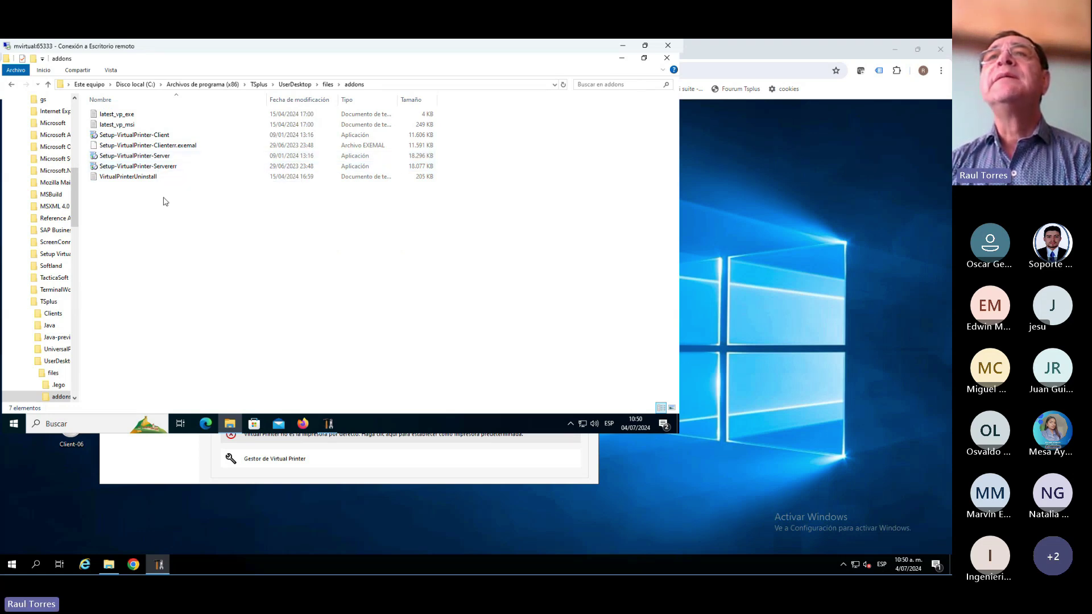
double_click(153, 137)
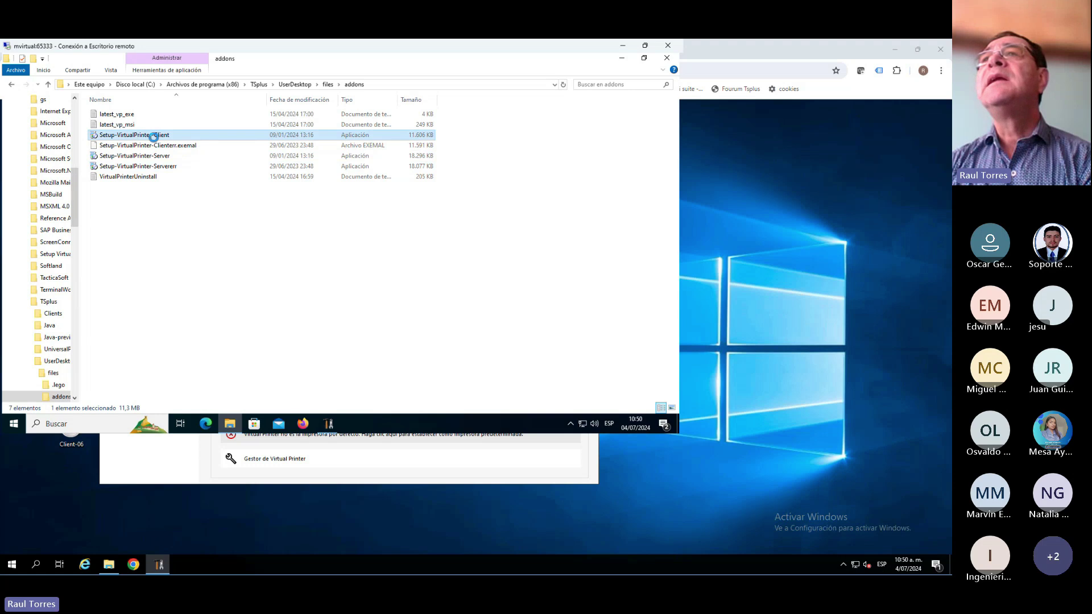
right_click(153, 137)
click(179, 322)
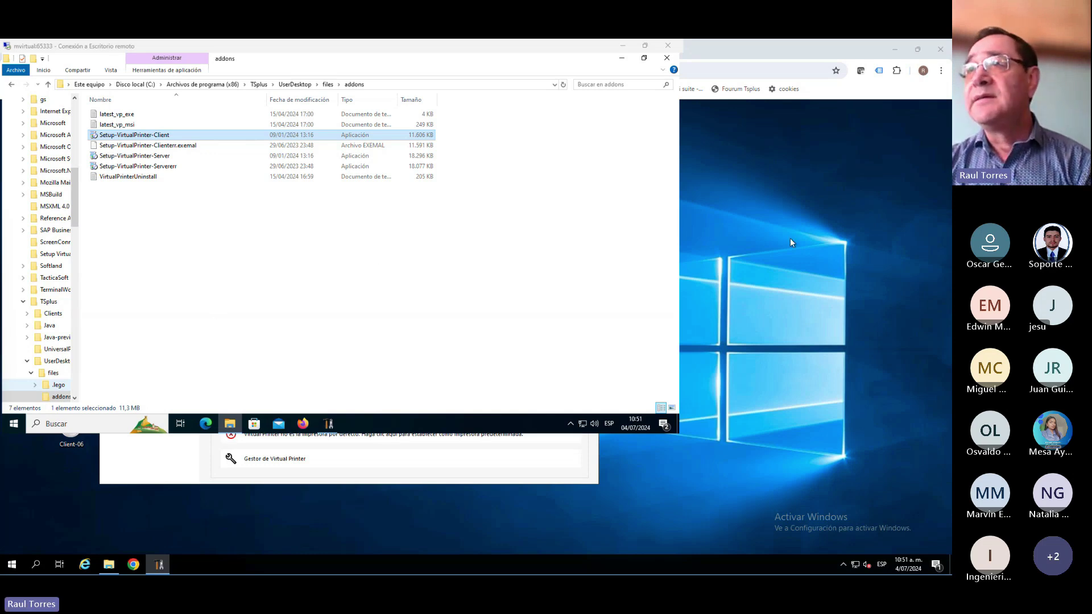
click(624, 61)
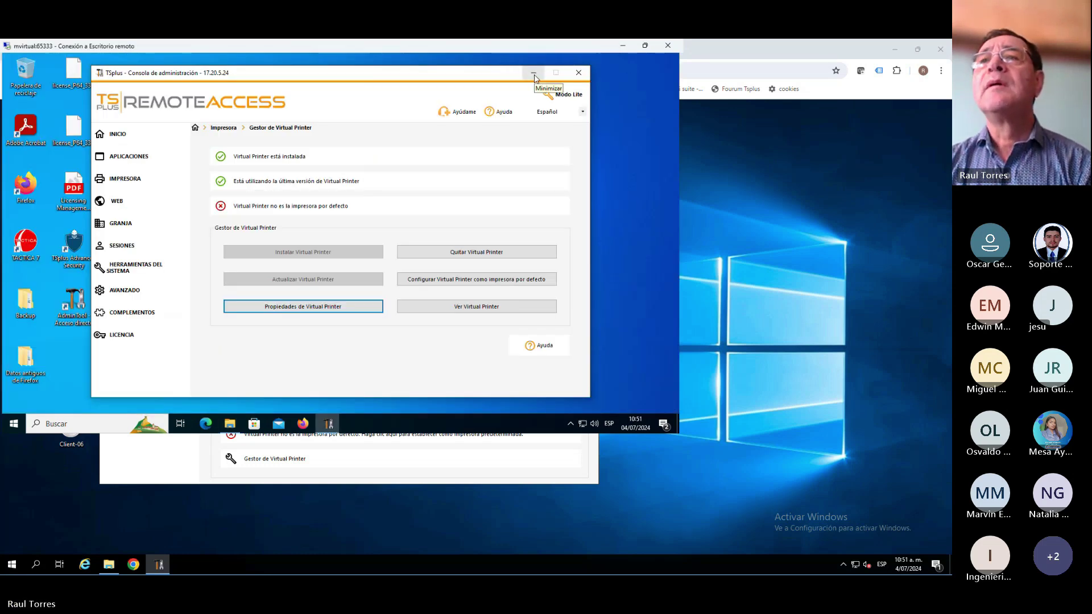
Check the users and groups assigned to the published VirtualPrinterTool application, leaving the assignment unsaved
click(127, 157)
double_click(408, 310)
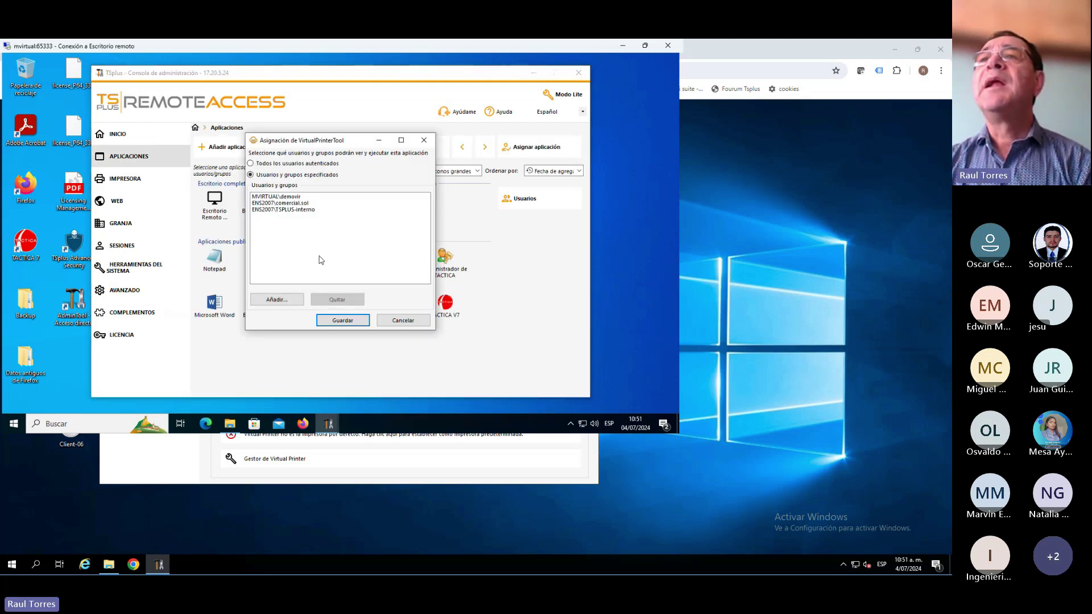
click(396, 321)
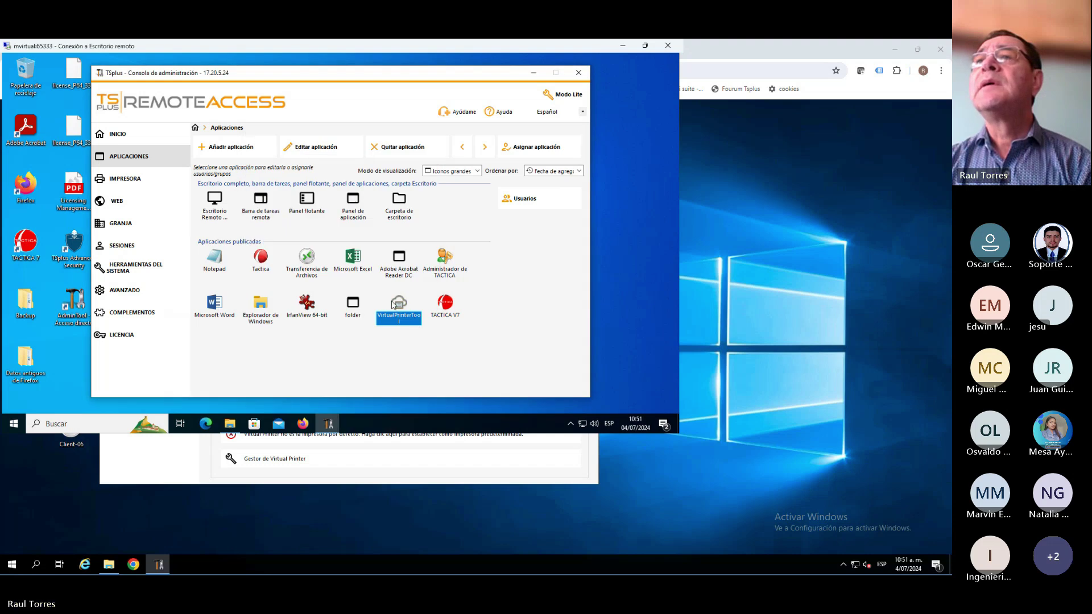
right_click(392, 305)
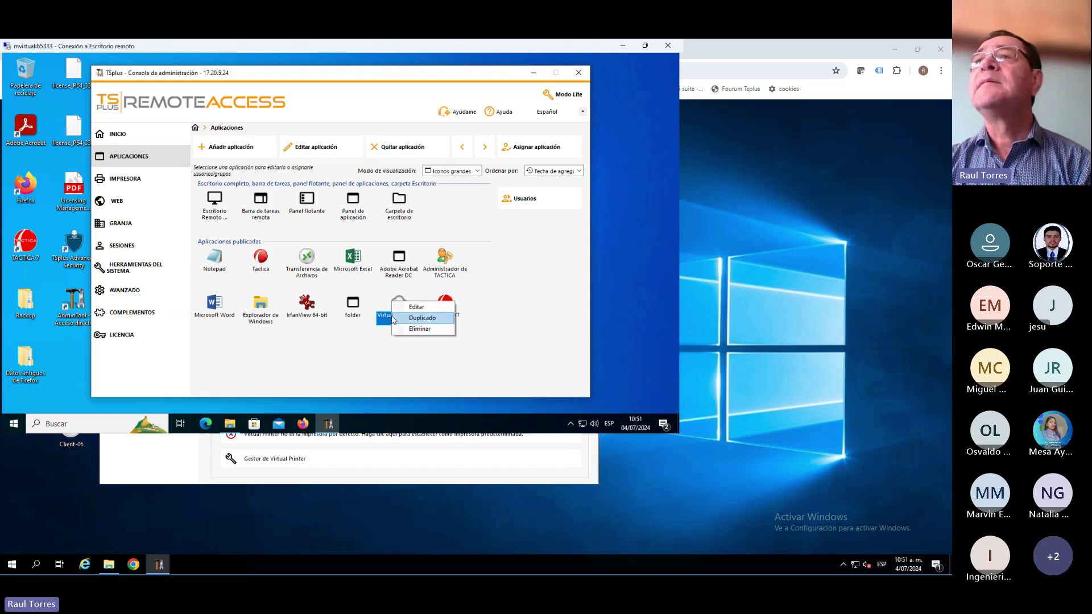
click(381, 319)
double_click(381, 317)
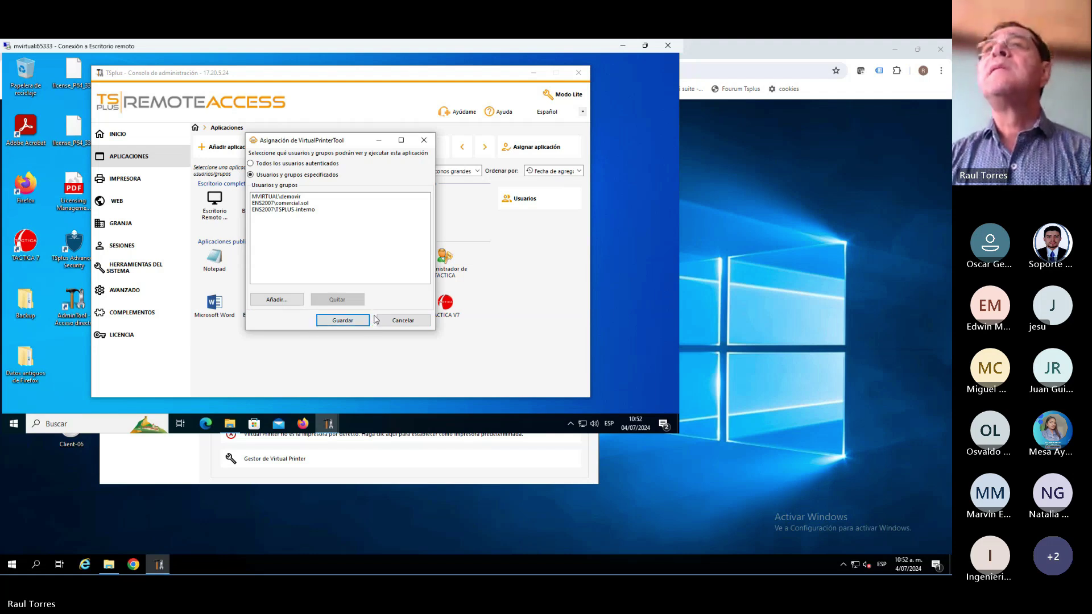
click(400, 320)
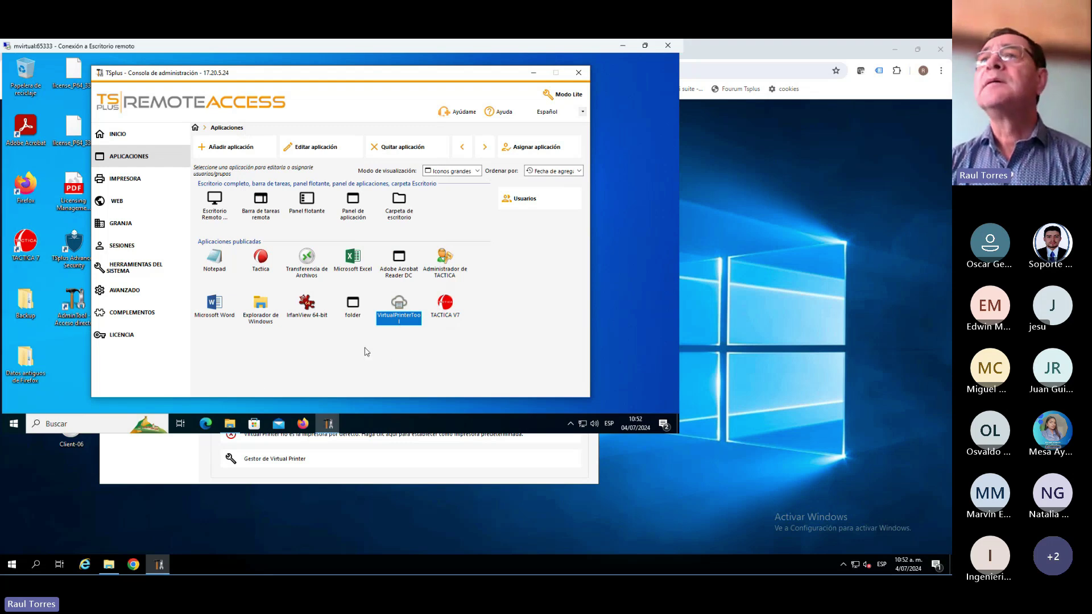
Open the published VirtualPrinterTool application's configuration and highlight its full executable path
right_click(397, 310)
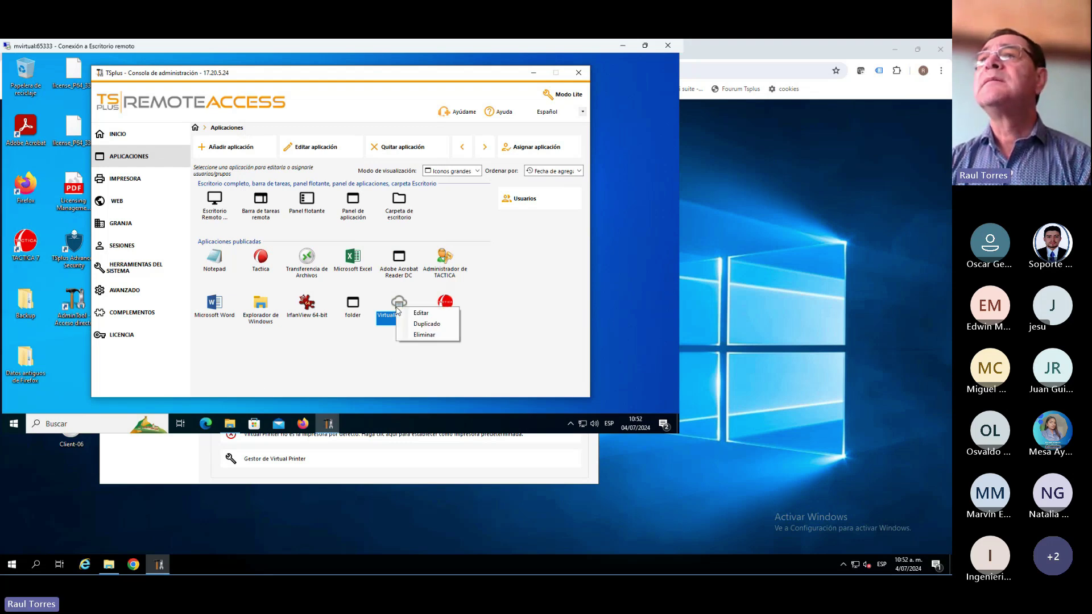
click(421, 314)
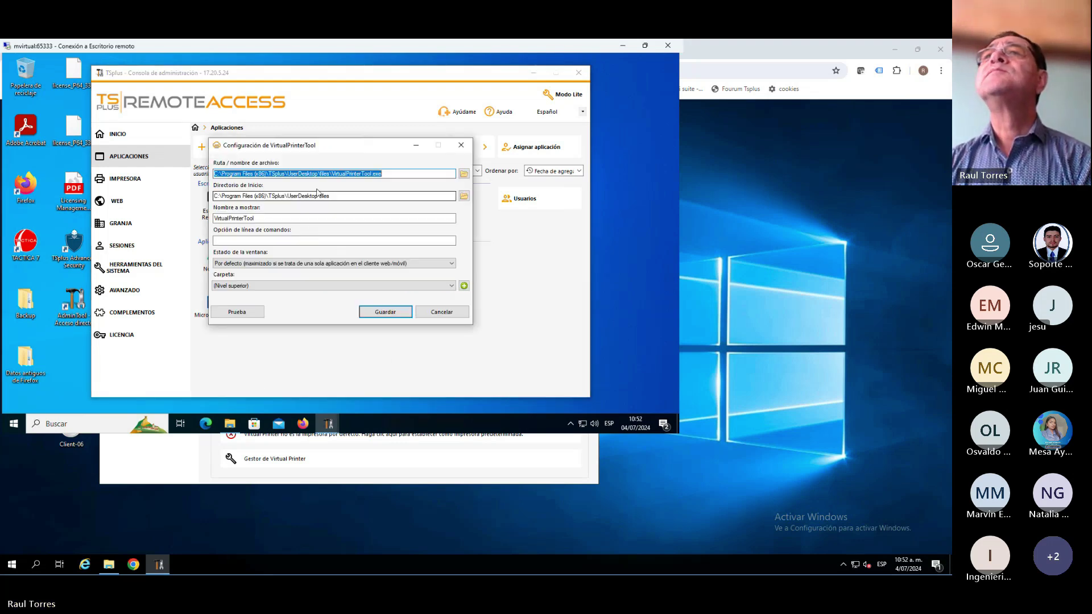
click(379, 173)
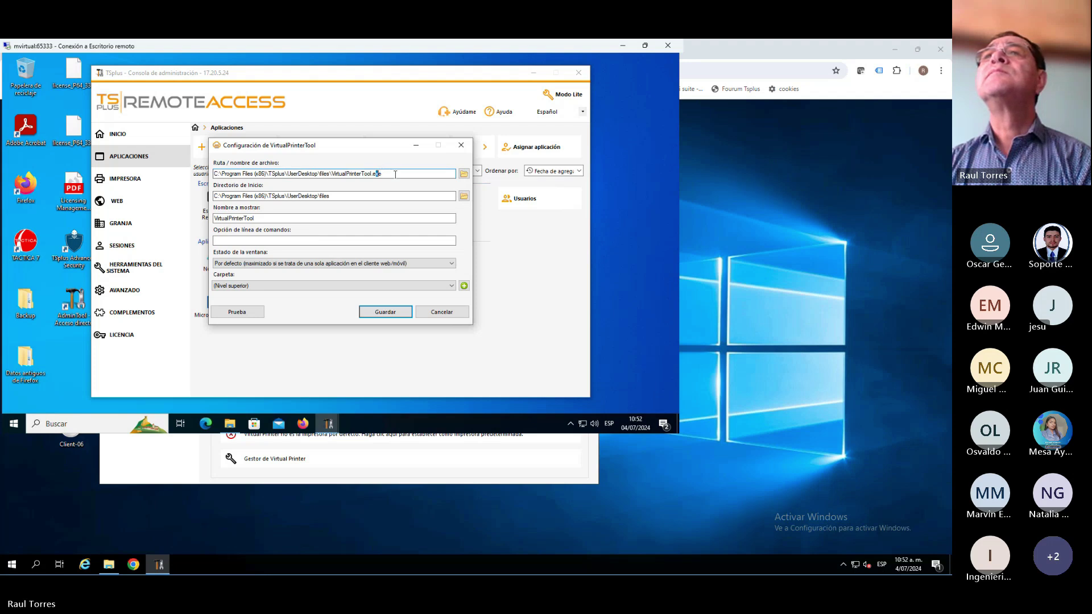
drag(401, 173, 213, 174)
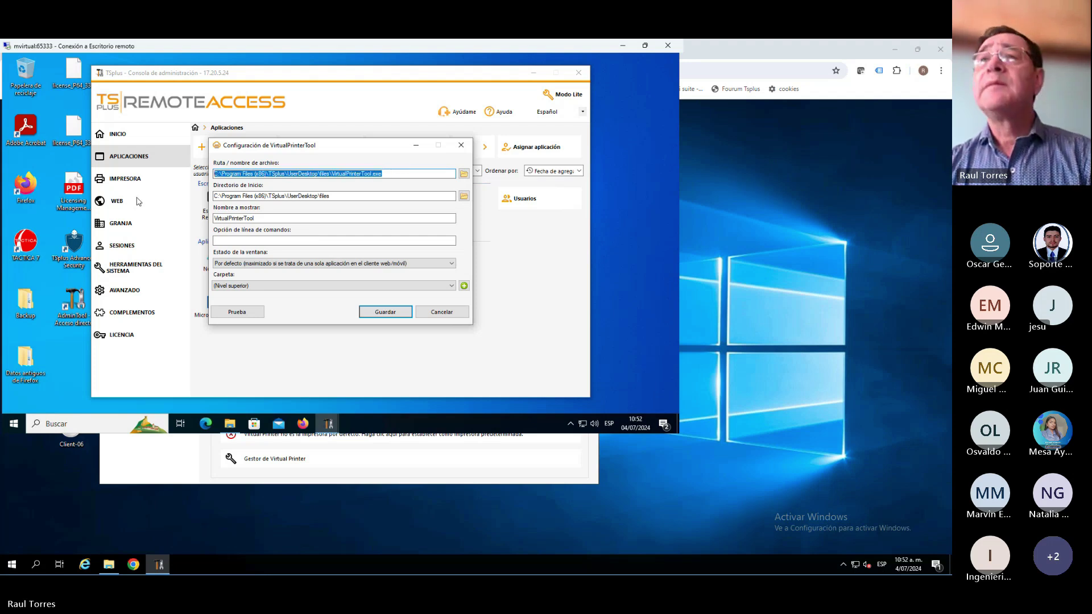
Test-launch VirtualPrinterTool, choose Microsoft XPS Document Writer as the default local printer, and close the tool and its configuration without saving
click(227, 318)
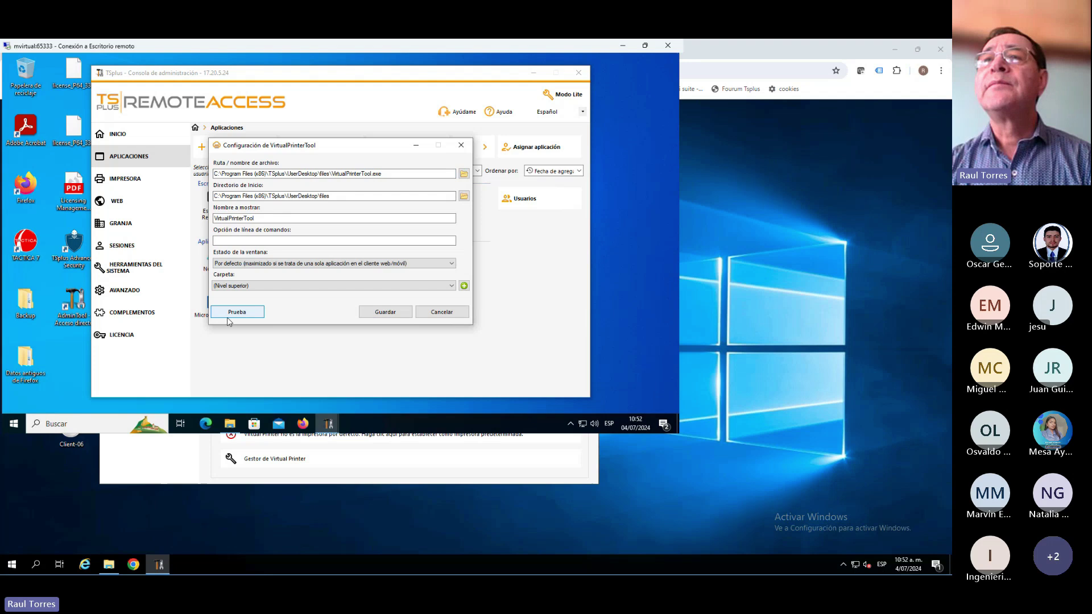
click(213, 77)
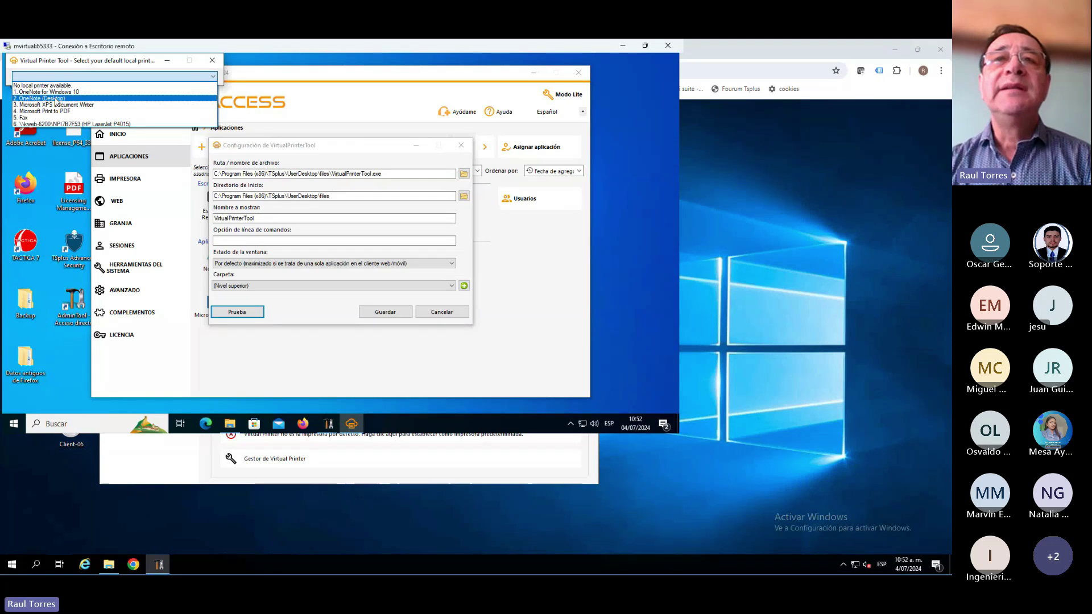
click(73, 106)
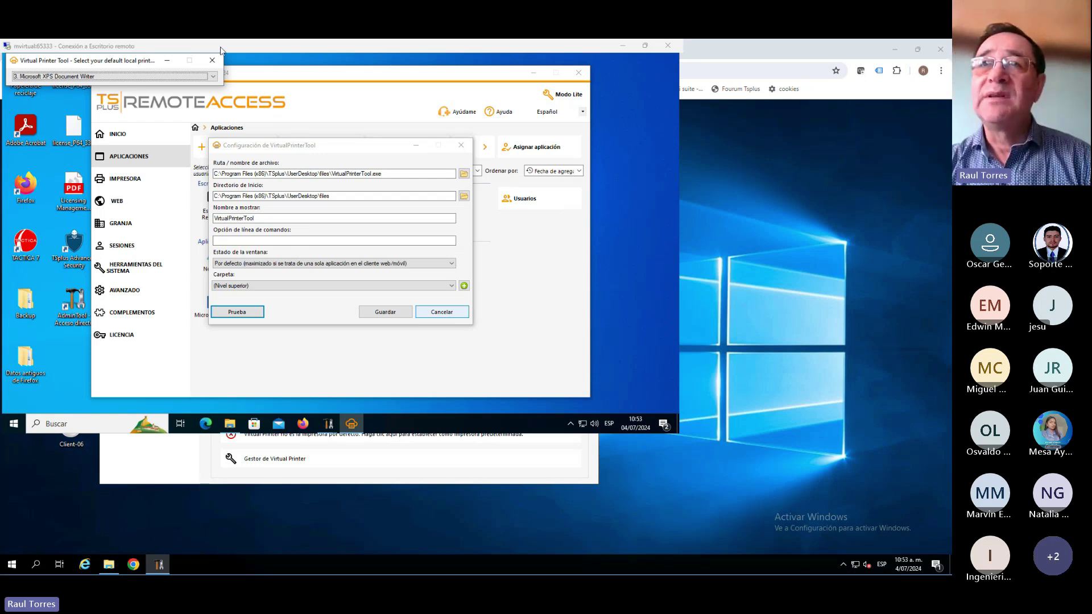
click(213, 61)
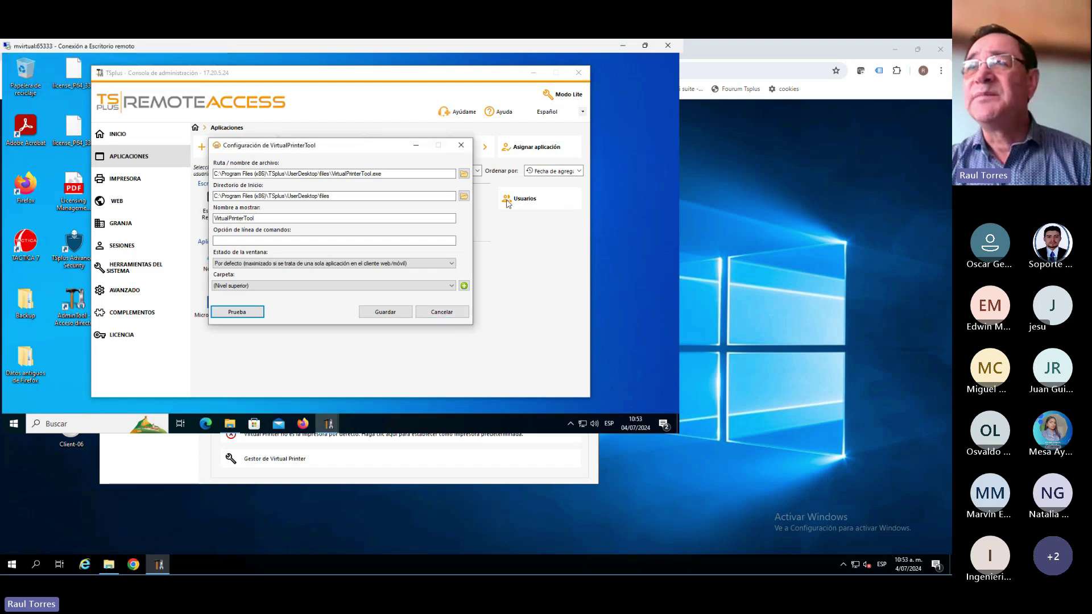
click(461, 145)
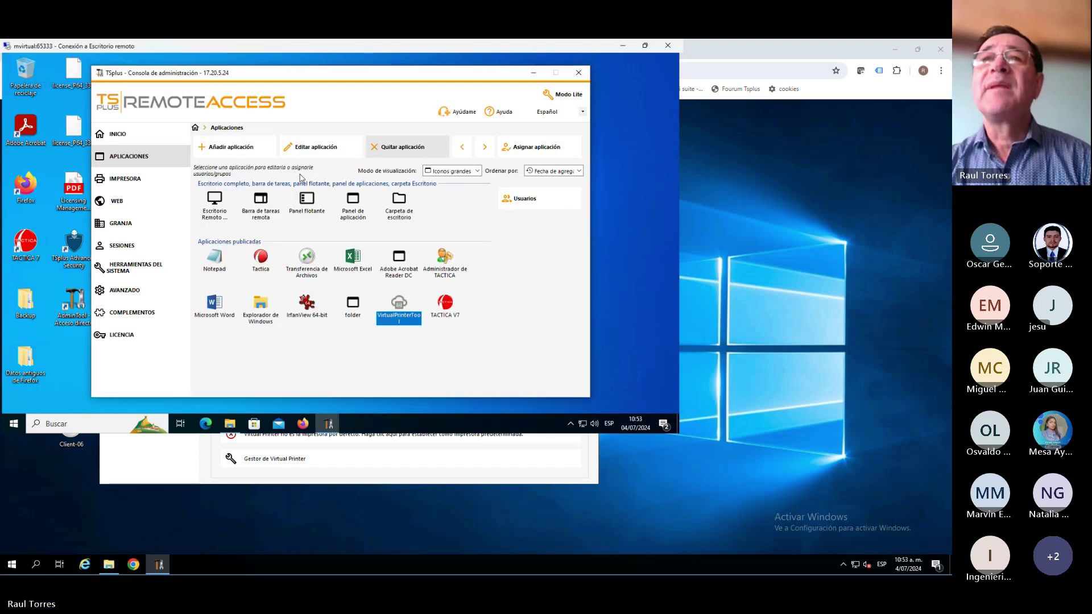
Review the web portal customization's appearance, content, configuration, credentials, file transfer and application portal settings, and close it without saving
click(140, 185)
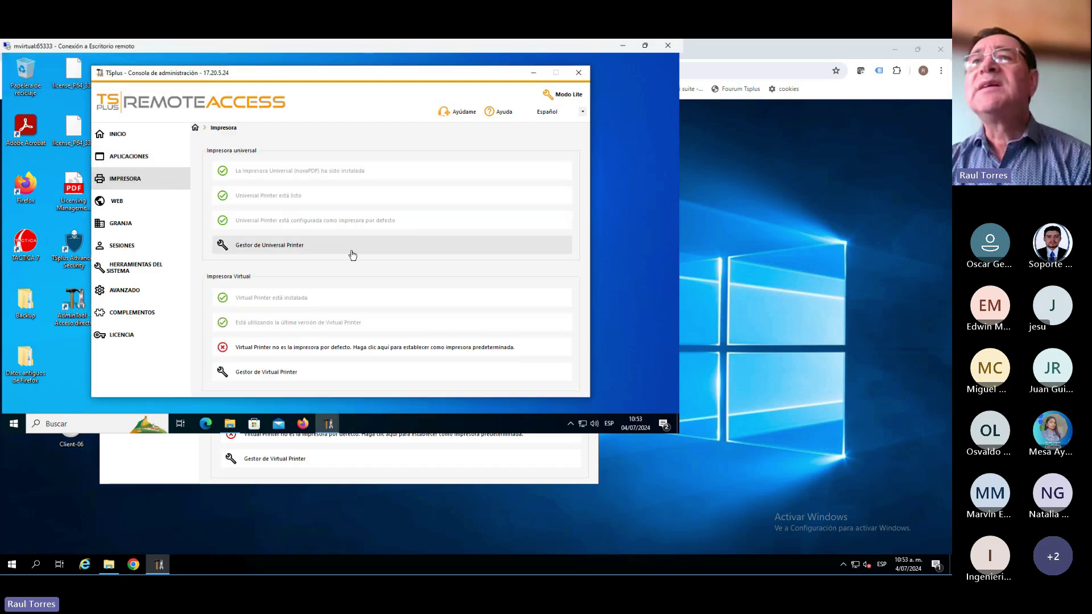
click(134, 206)
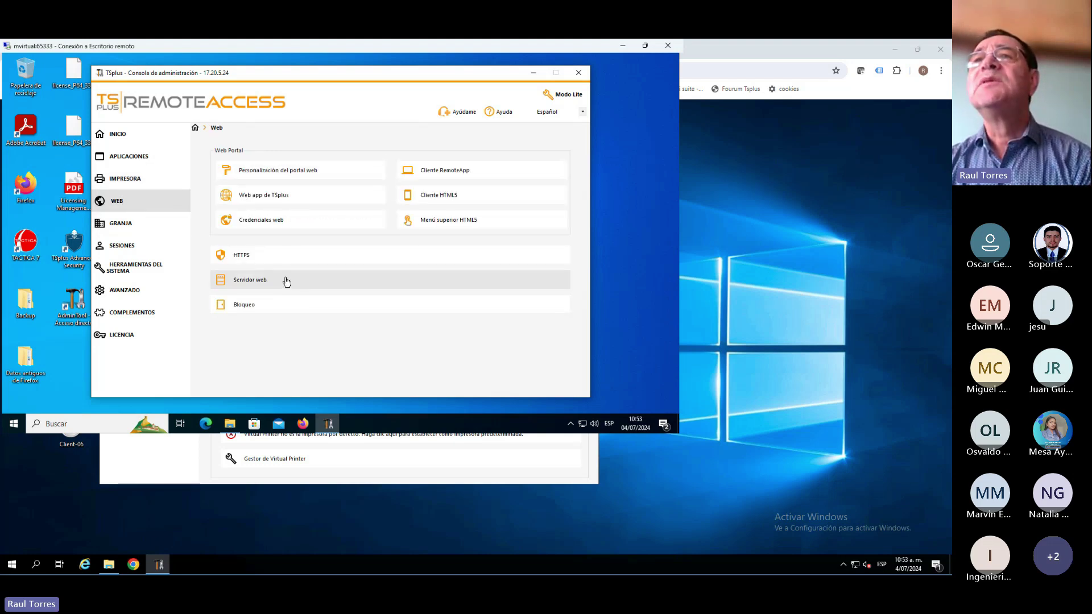
click(296, 177)
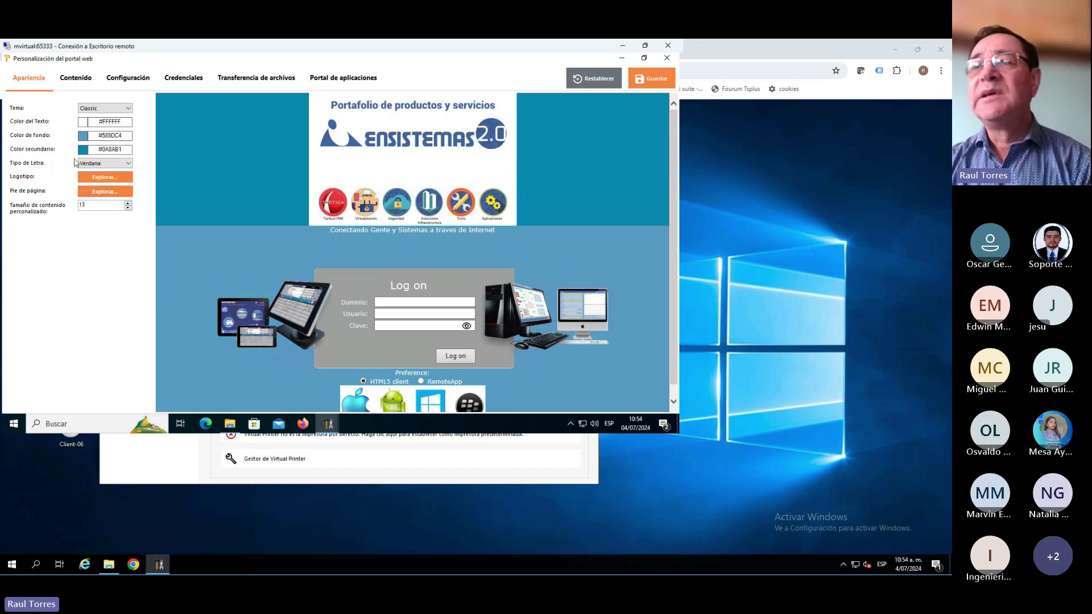
click(77, 85)
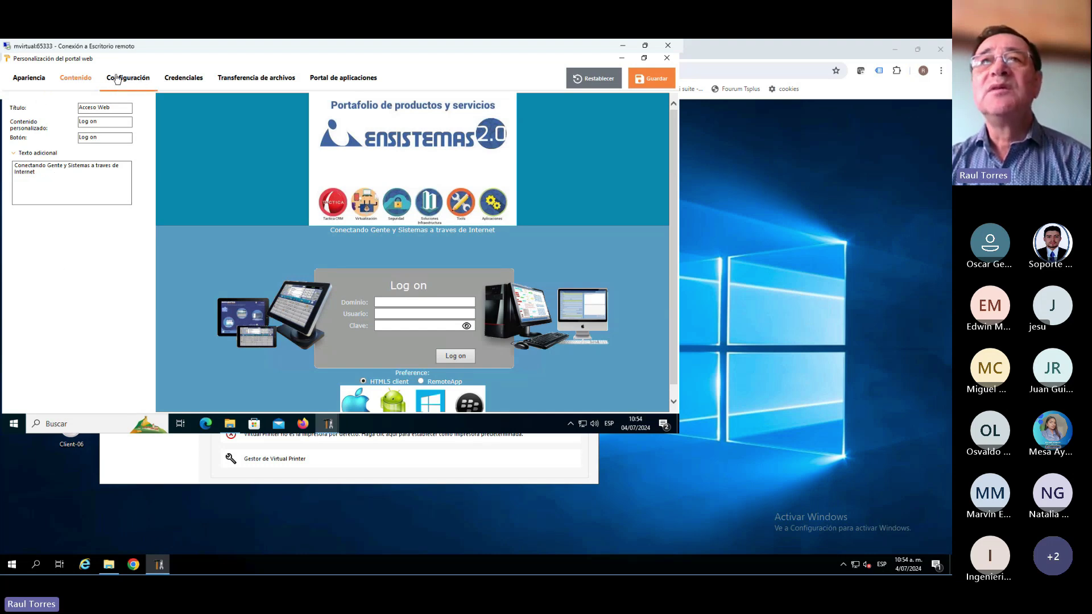
click(134, 79)
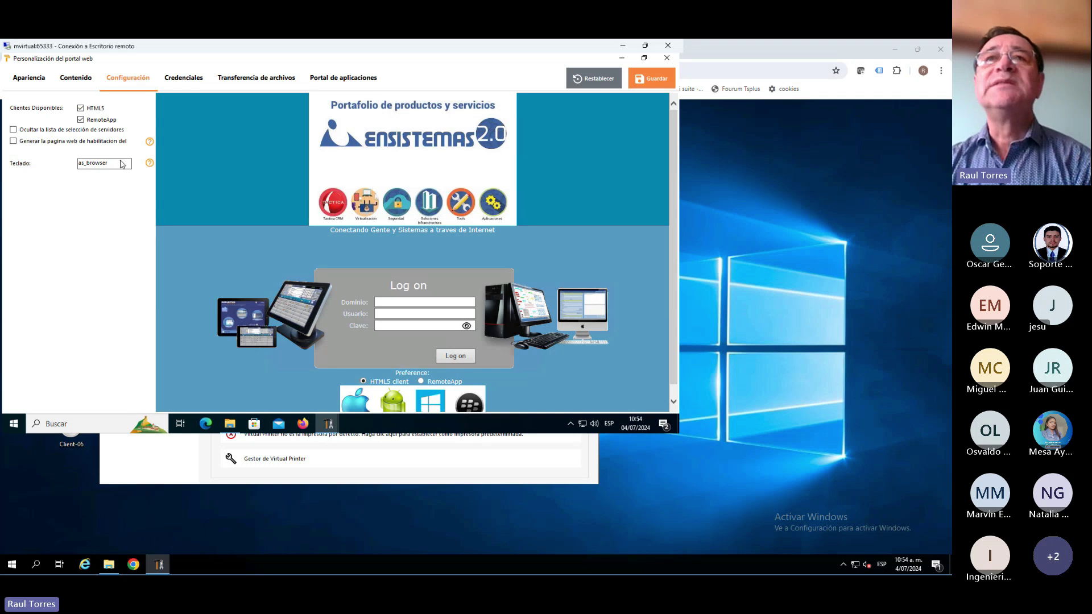
click(181, 86)
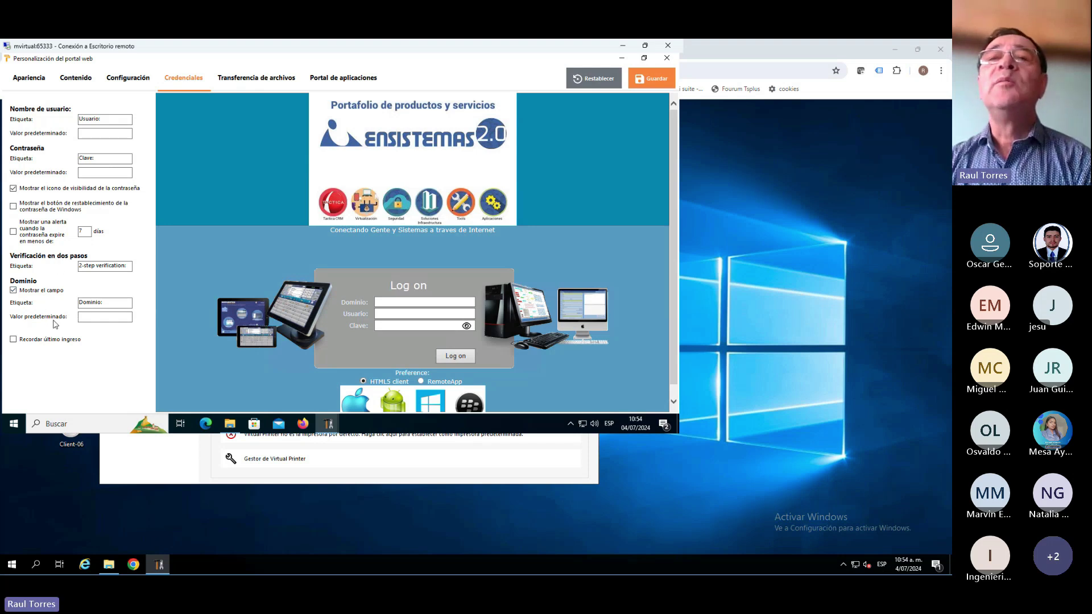
click(249, 83)
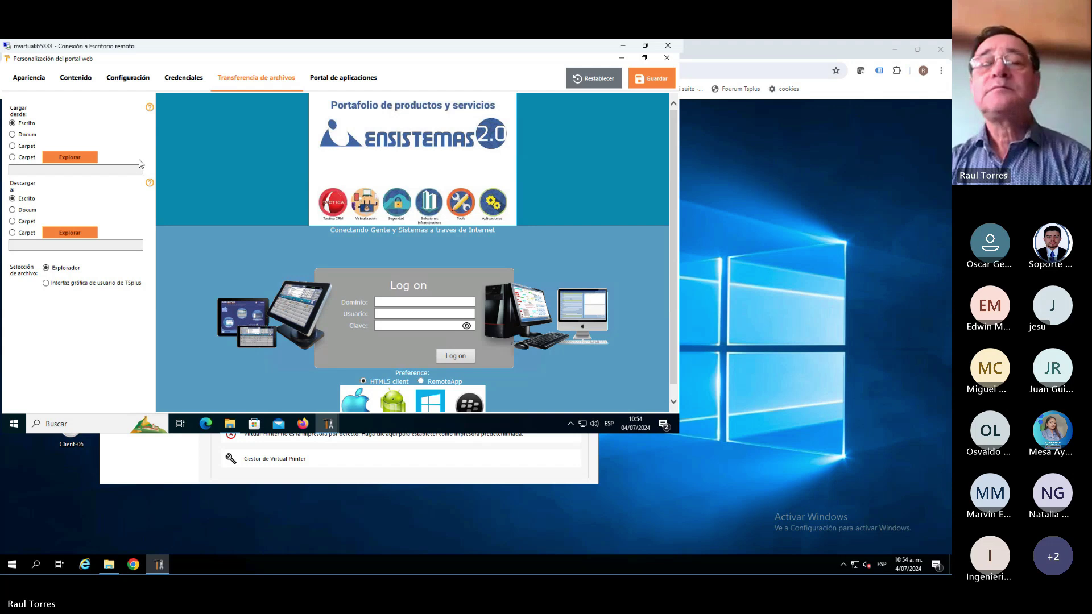
click(330, 82)
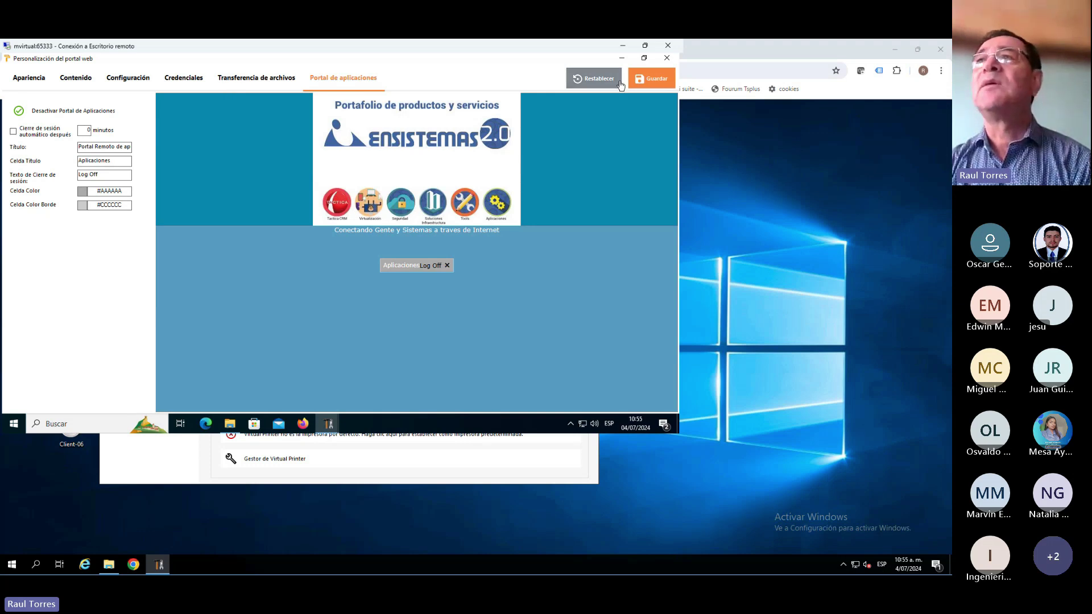
click(668, 59)
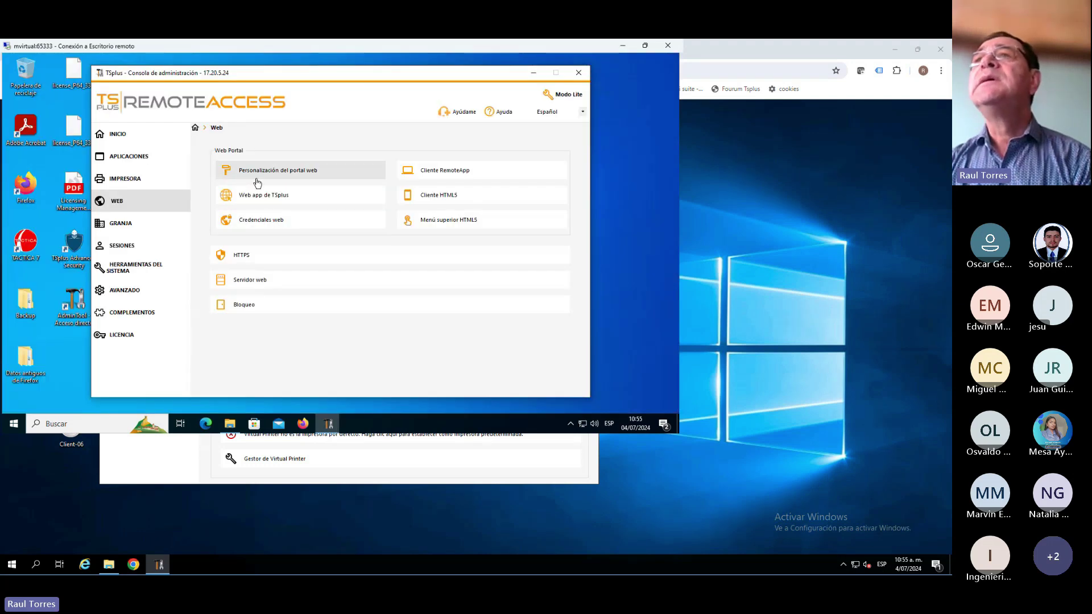
Check the web printer choices in the RemoteApp client settings and return to the Web section without changes
click(480, 176)
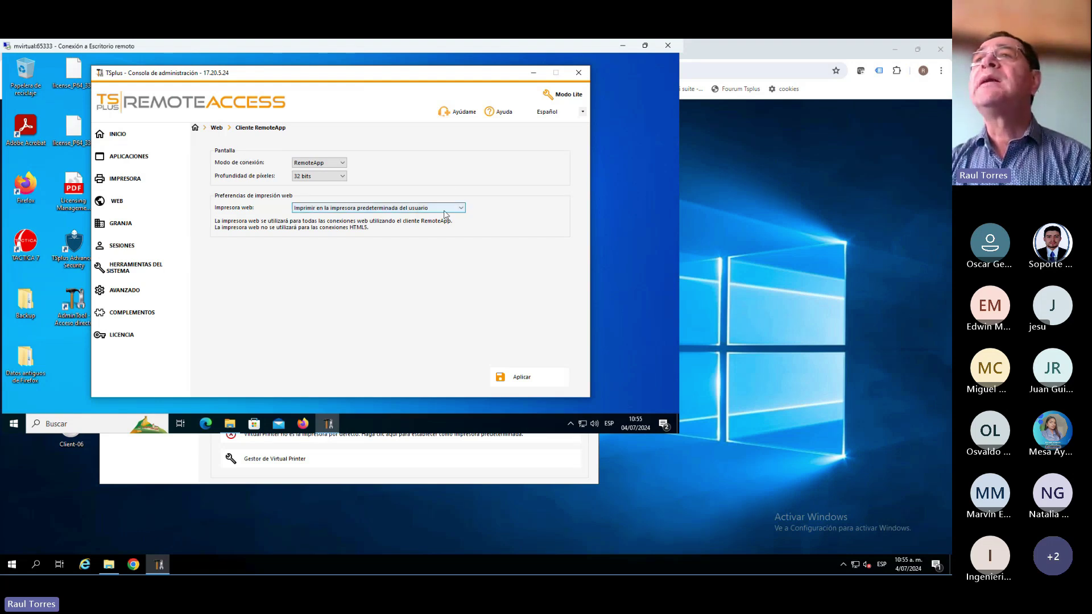
click(461, 210)
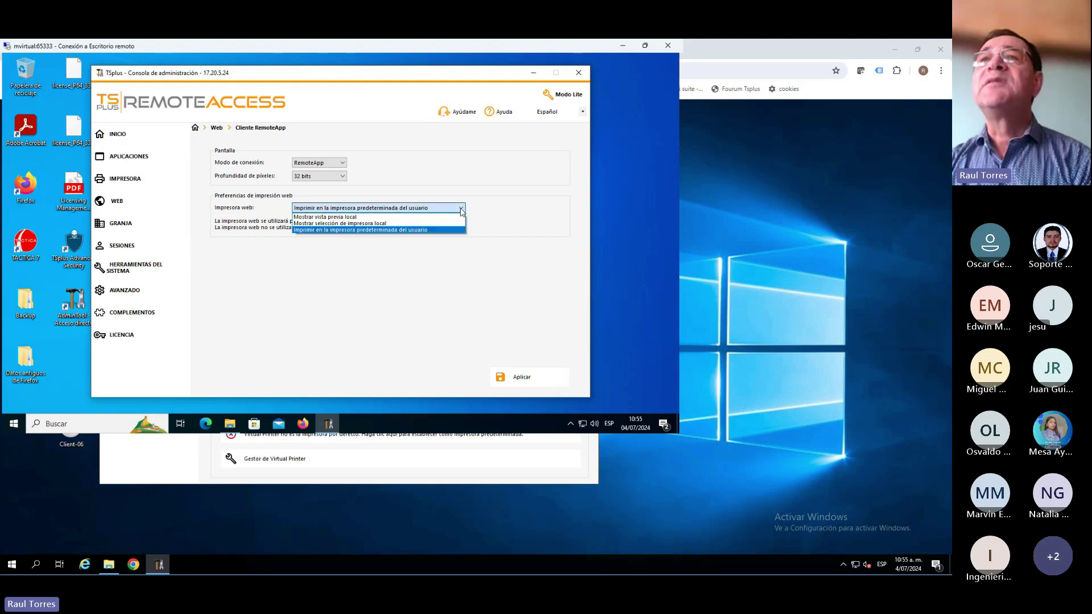
click(461, 211)
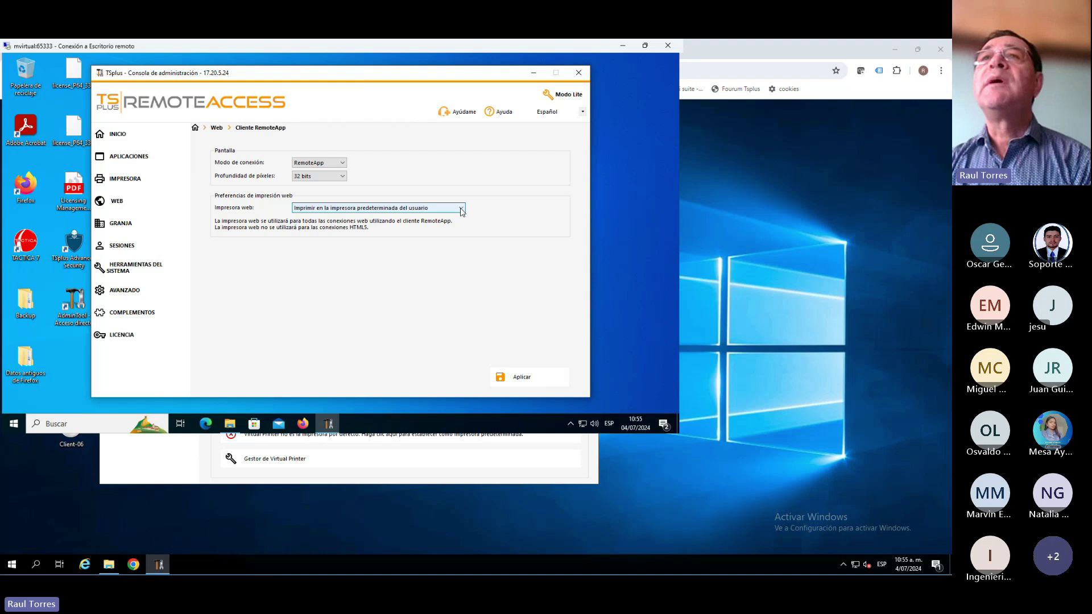
click(216, 129)
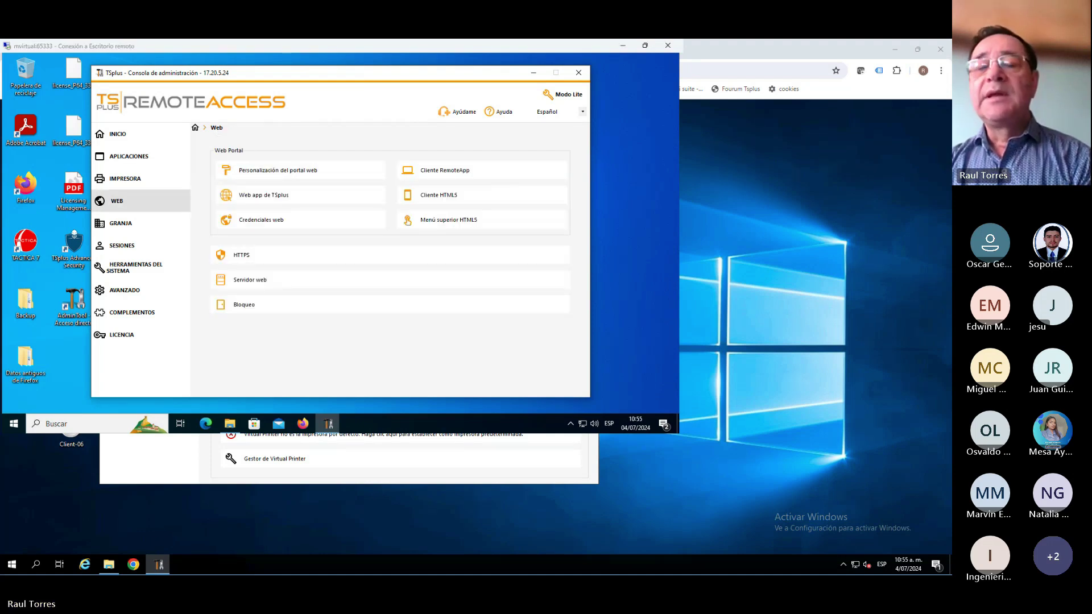
Review the TSplus web app manager and the HTML5 client settings, leaving both unchanged
click(295, 198)
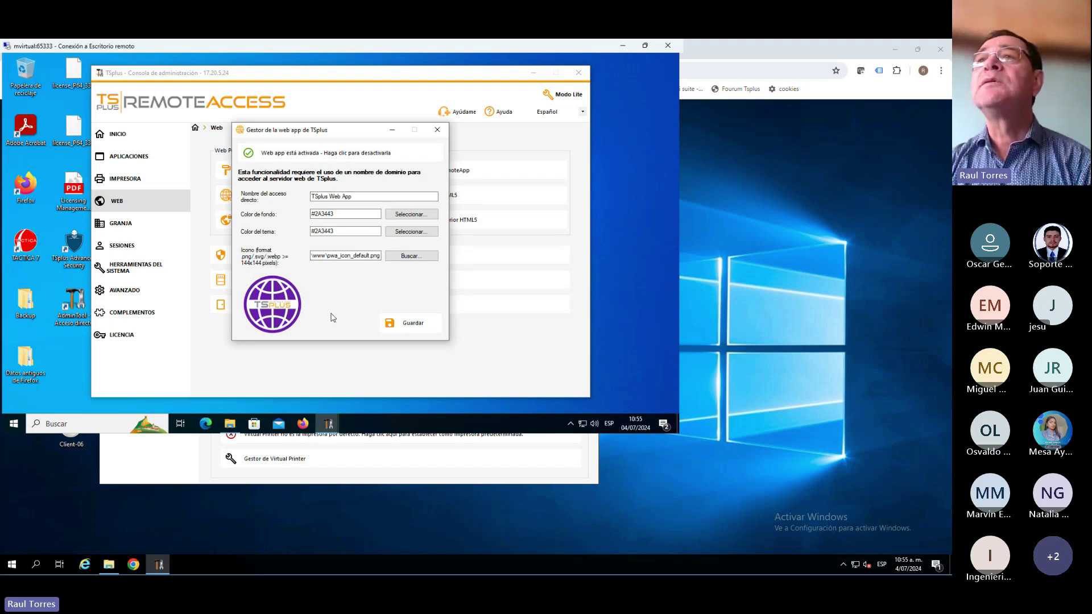
click(437, 131)
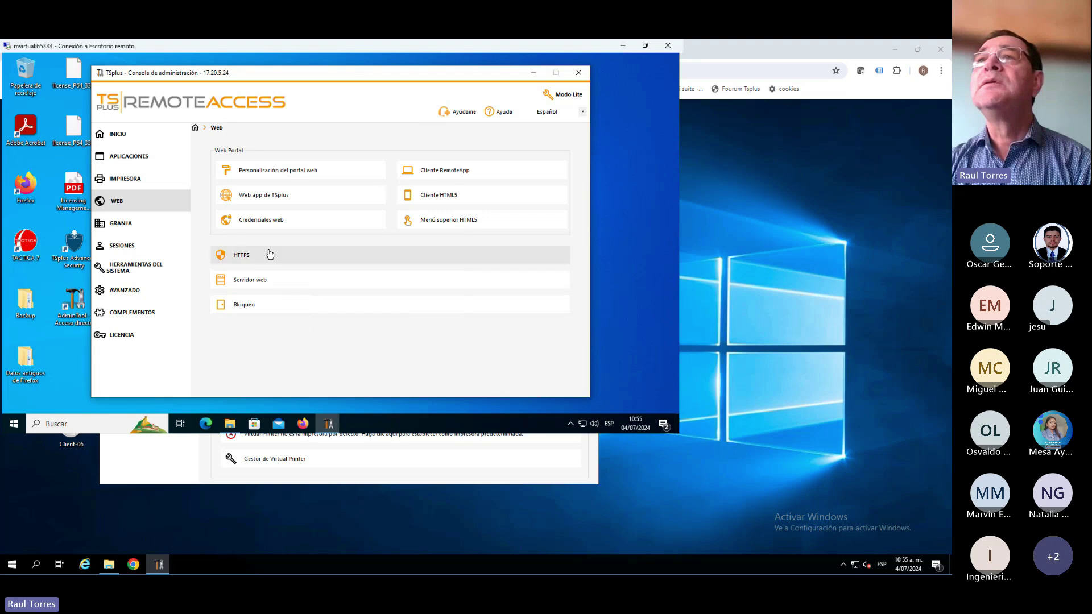
click(452, 199)
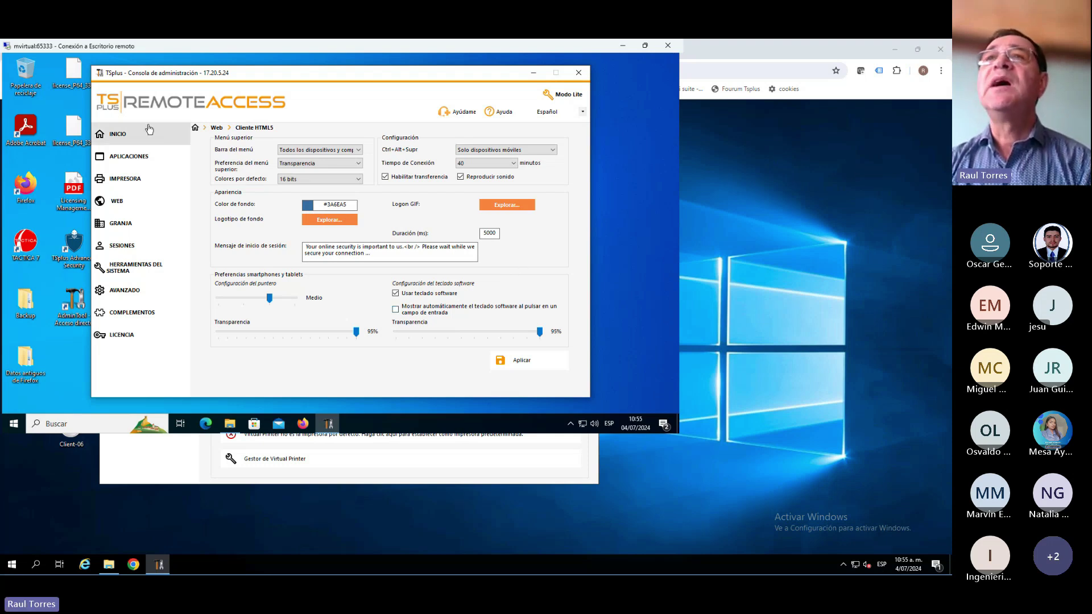
click(216, 128)
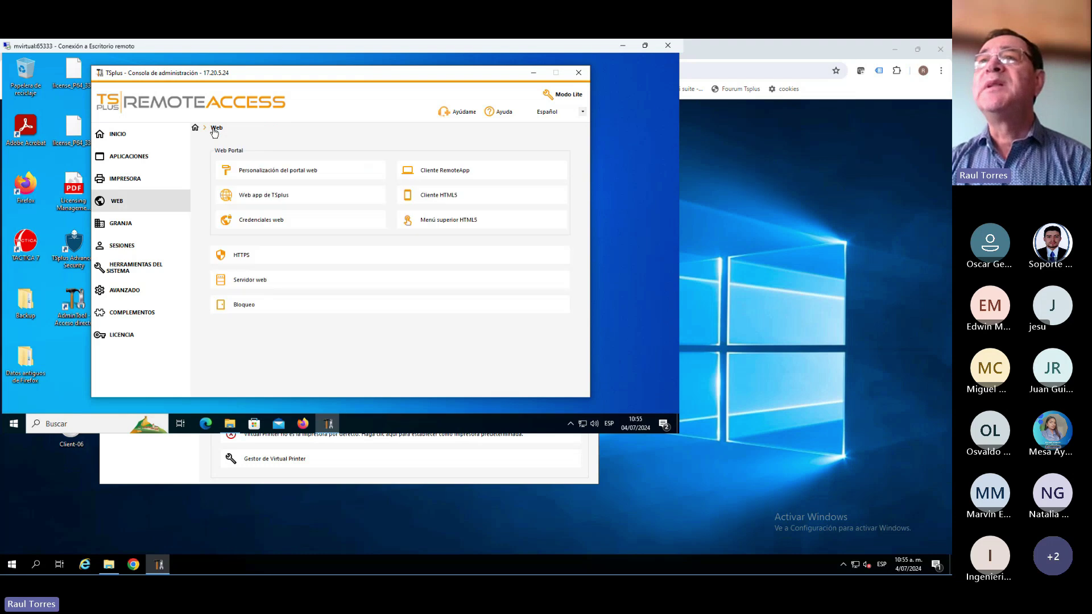
View the HTML5 top menu icon list and switch to Chrome's open cloud.ensistemas.net HTML5 session showing the texto note
click(449, 223)
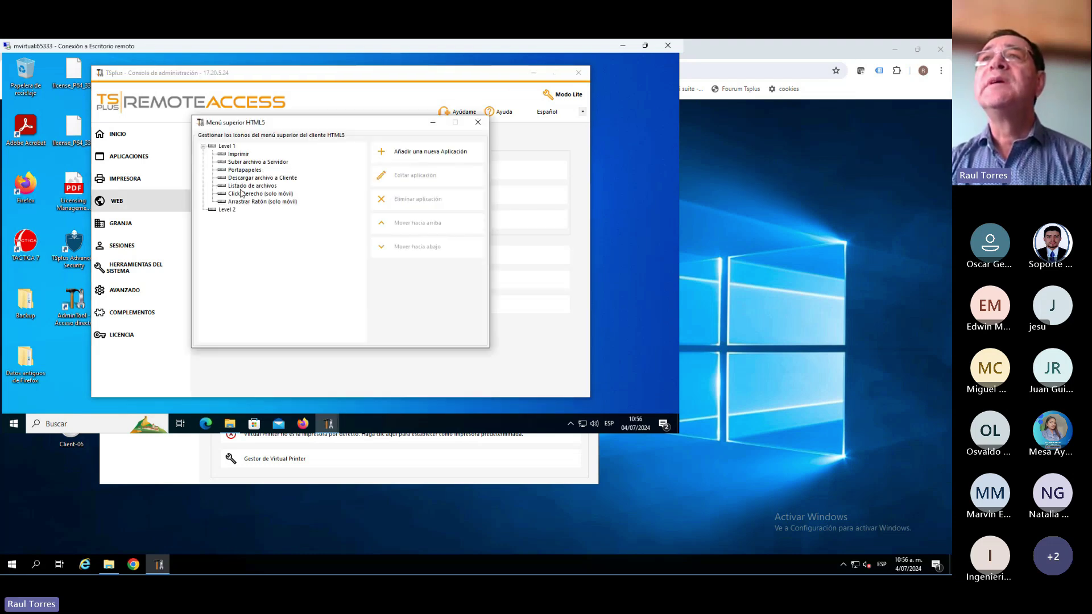
click(351, 558)
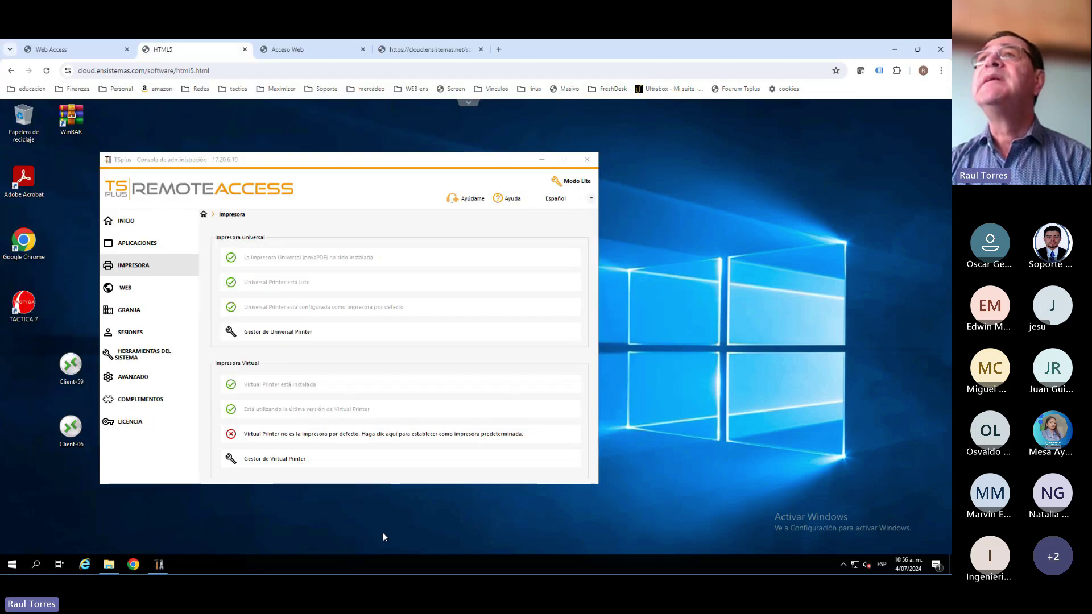
click(317, 49)
click(377, 50)
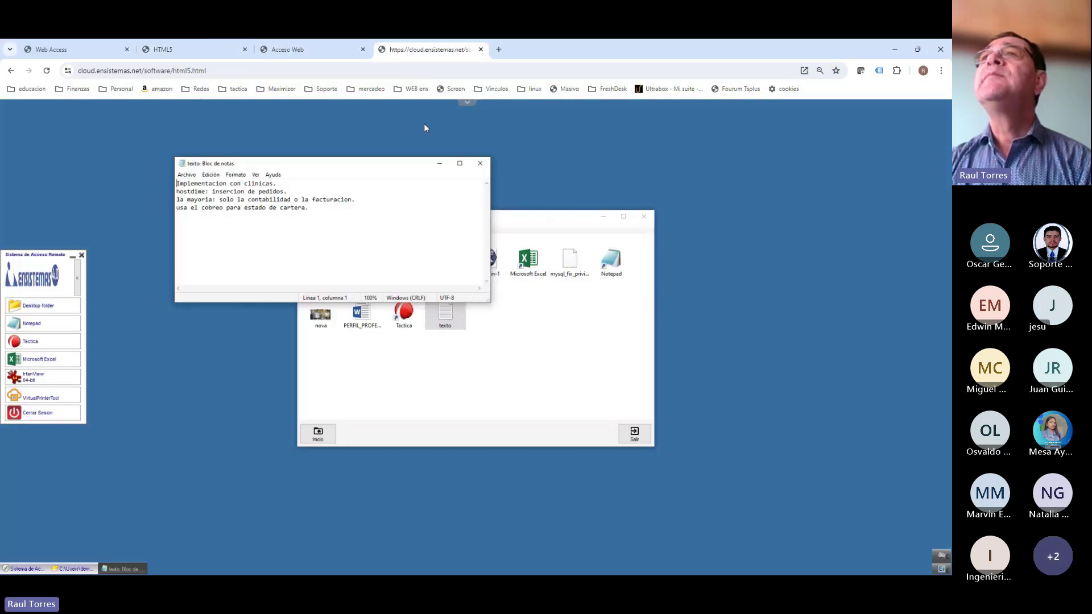
click(462, 106)
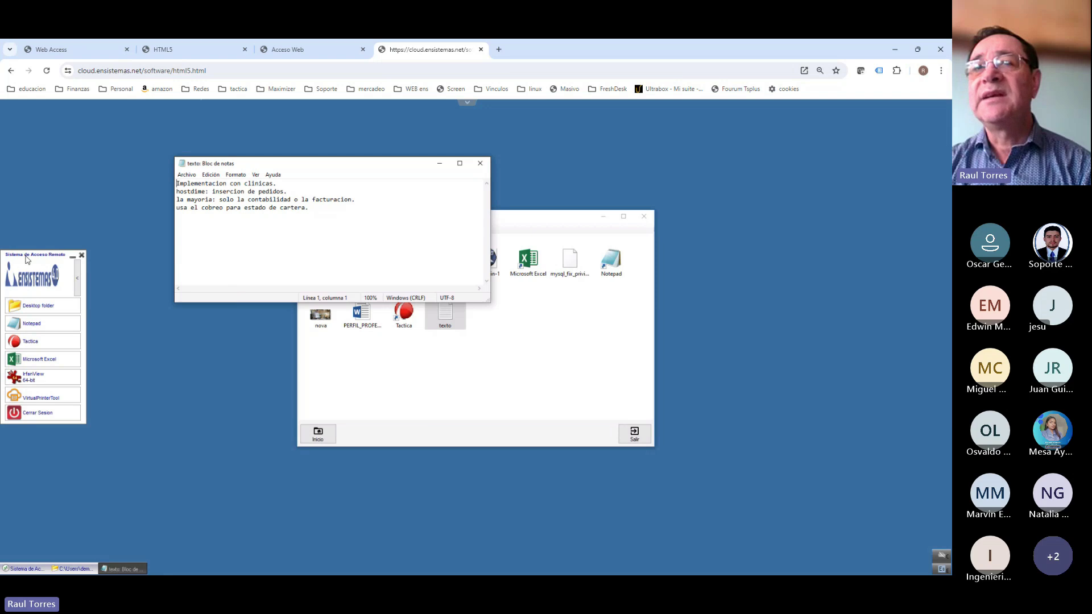
Move the floating application panel slightly away from the HTML5 session's edge and point out the collapsed top menu
click(81, 308)
drag(80, 308, 139, 315)
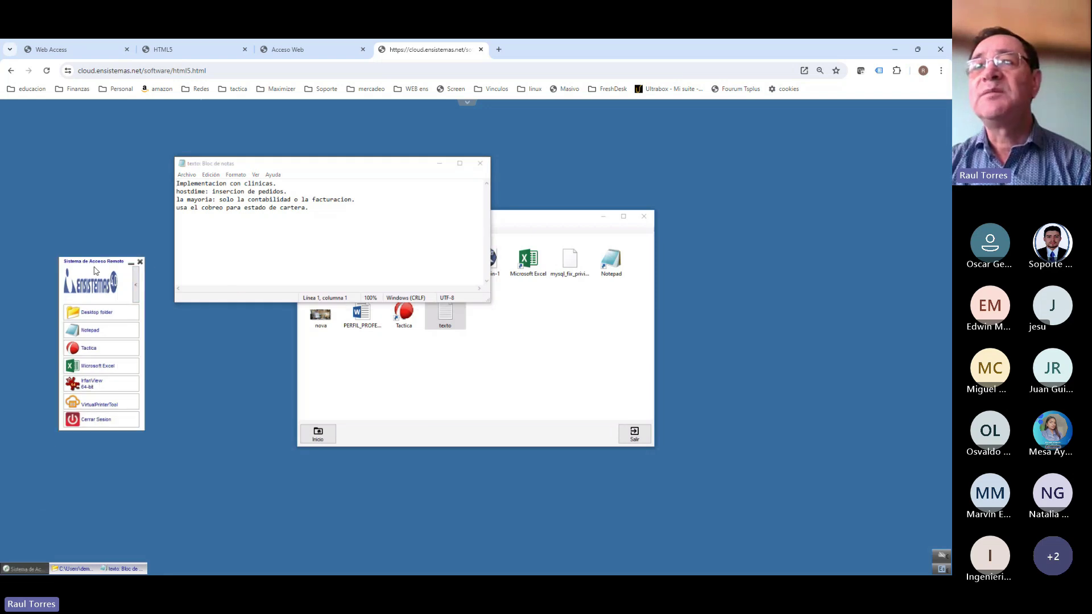
drag(79, 267, 50, 263)
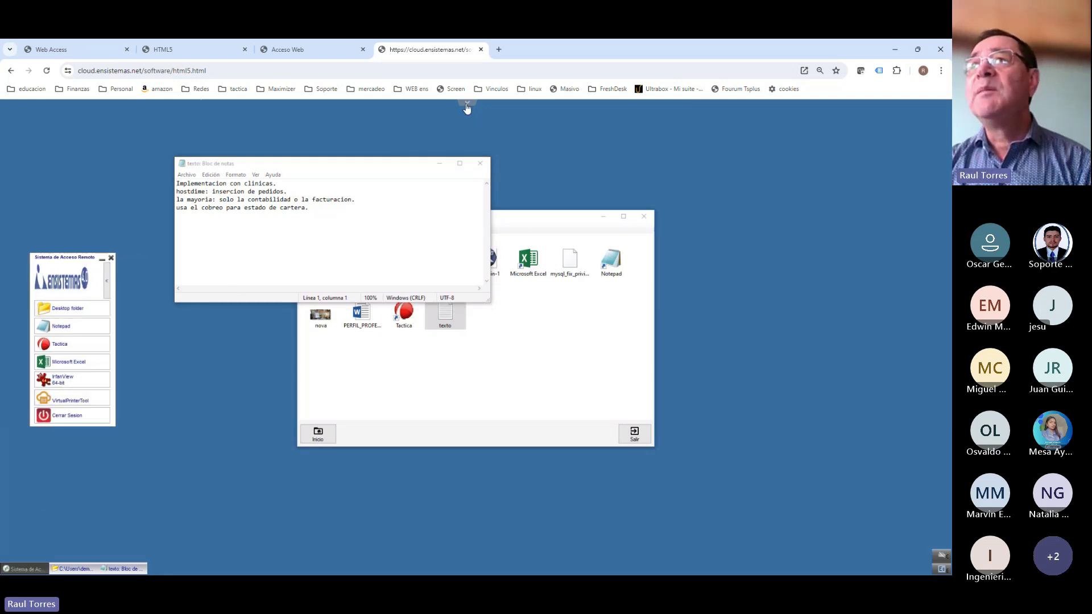
mouse_move(468, 108)
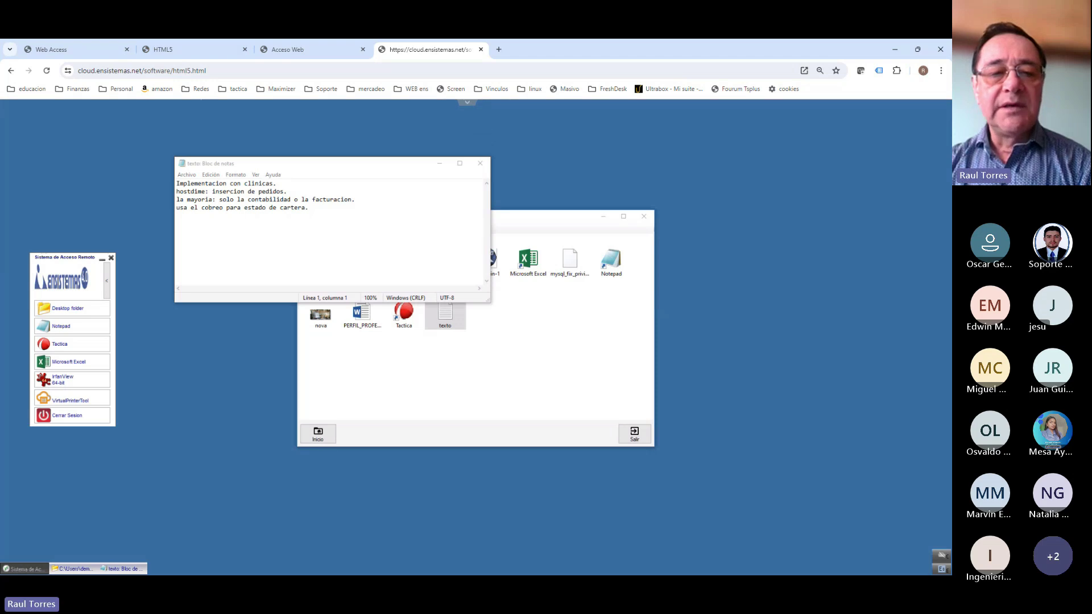
Switch back to the remote desktop's TSplus administration console and open the web server settings
key(alt+Tab)
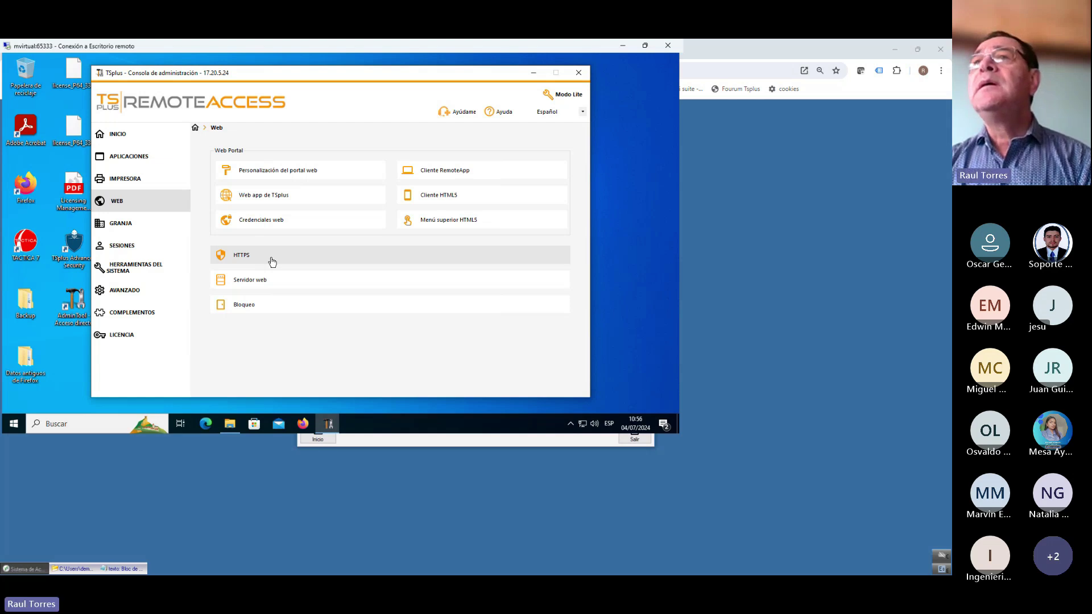
click(250, 286)
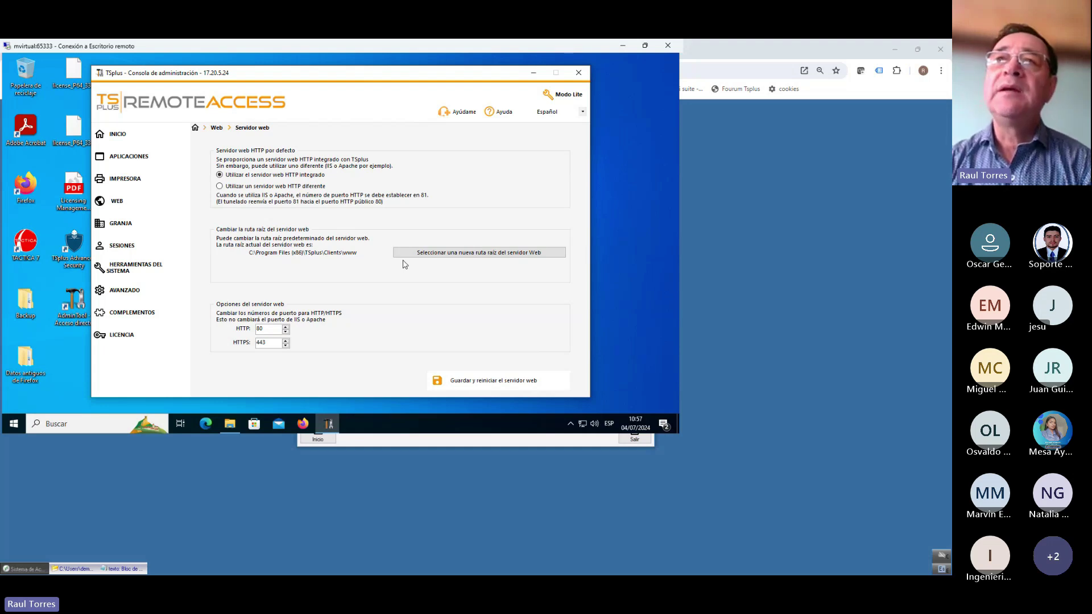
Open the console's web HTTPS settings, and inspect the security certificate of cloud.ensistemas.net in Chrome
click(217, 131)
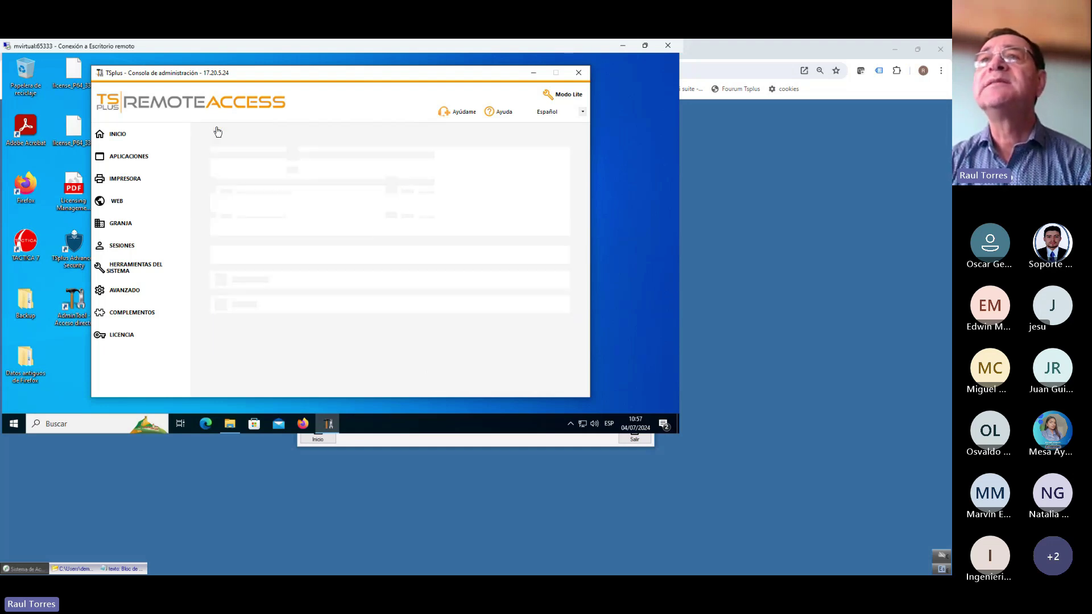
click(268, 256)
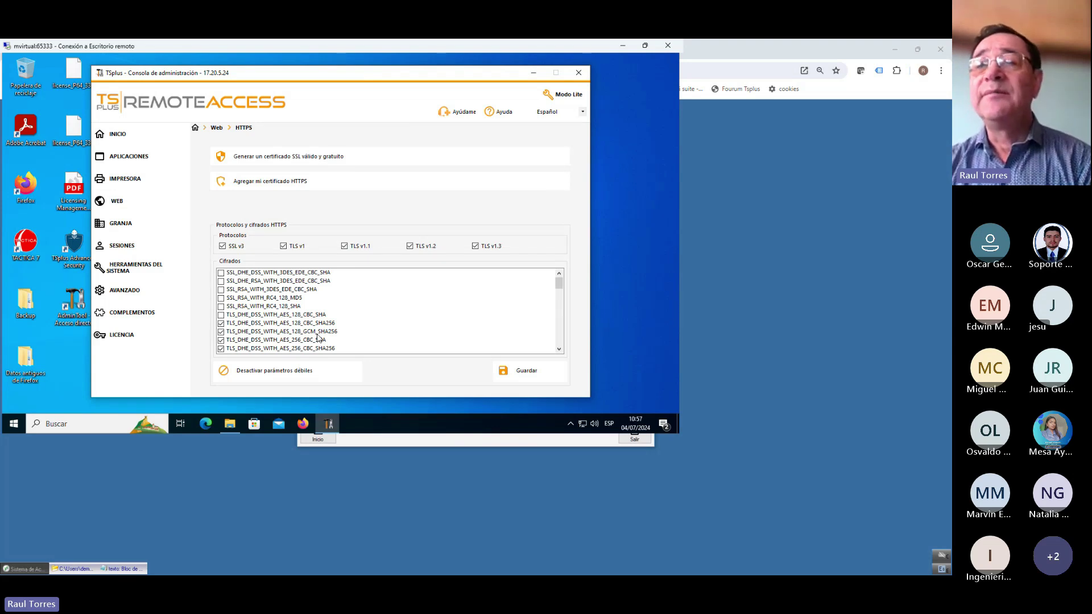
click(304, 496)
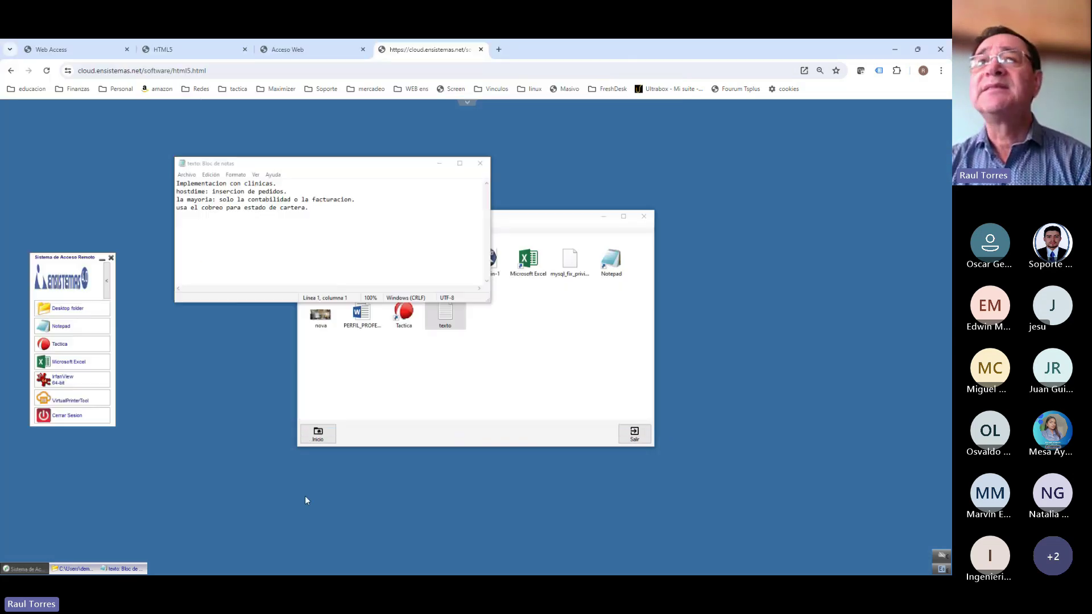
click(68, 72)
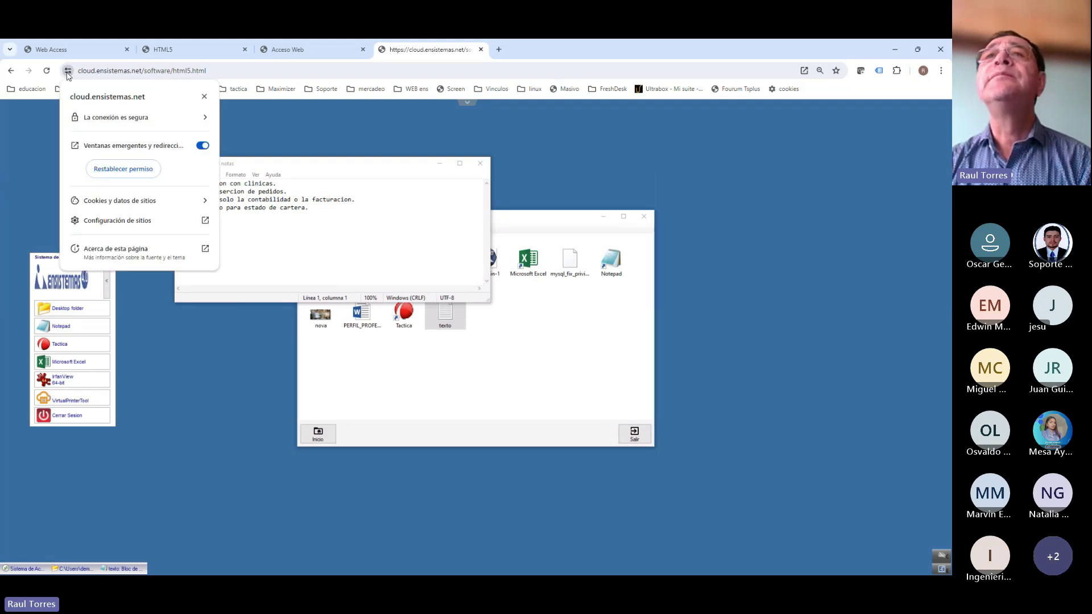
click(125, 118)
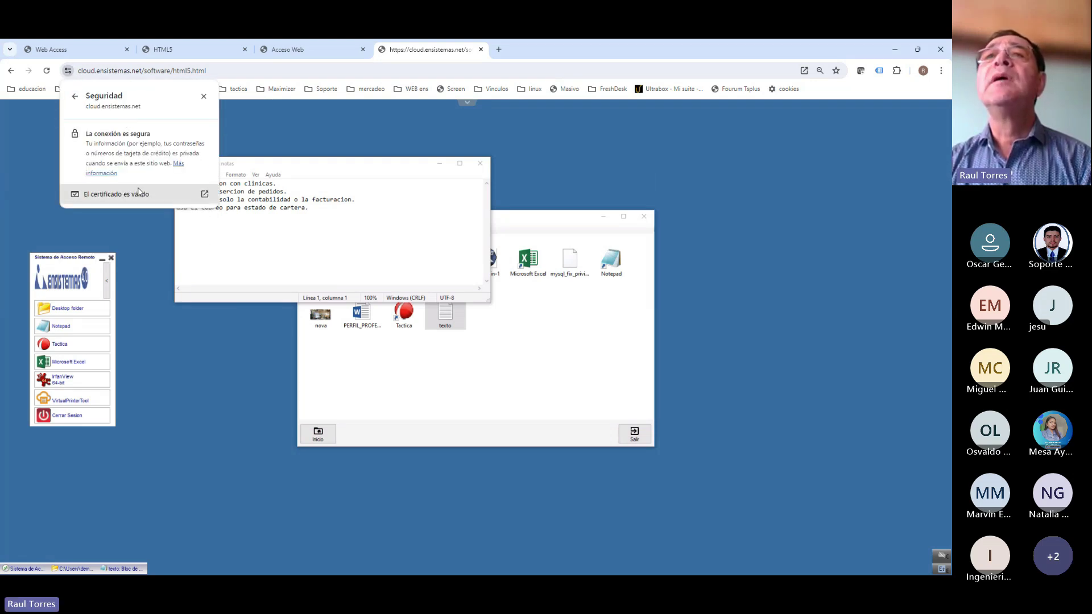
click(138, 193)
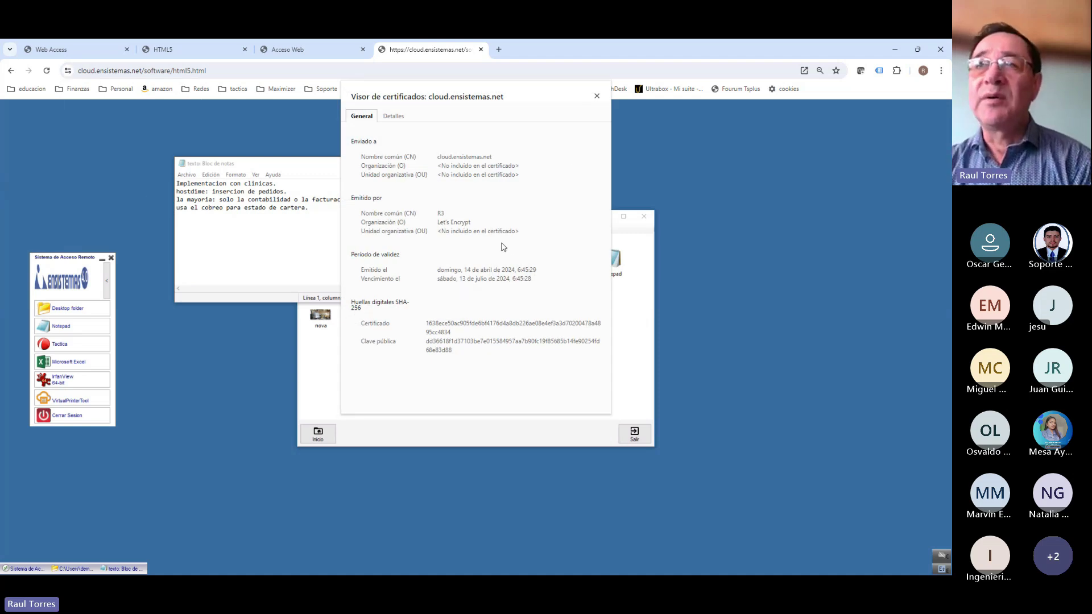
click(597, 98)
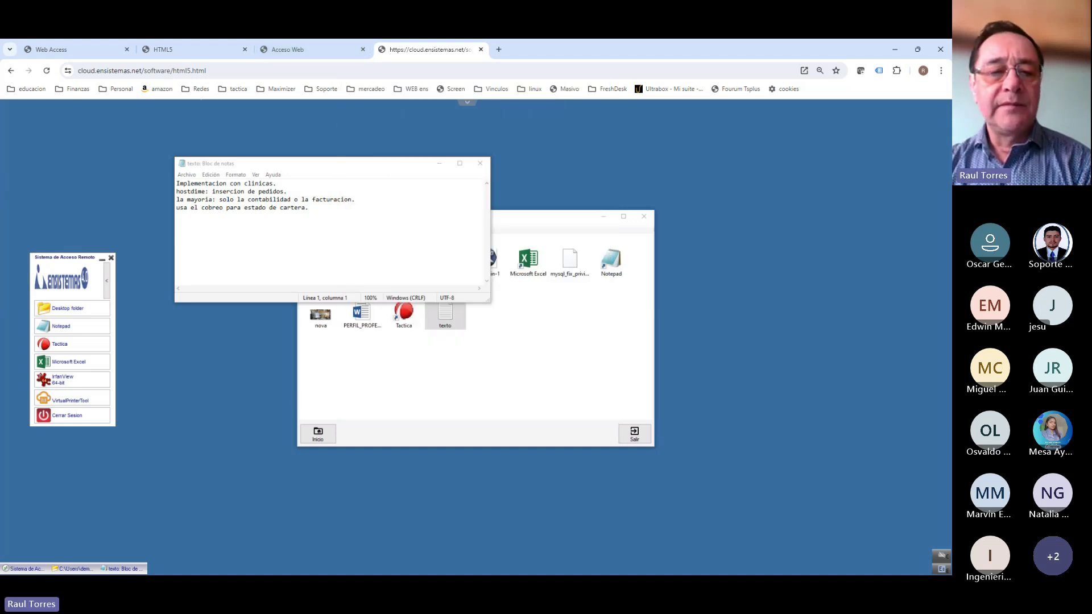
Return to the remote desktop's TSplus console and review the web lockout list, highlighting its first user entry
key(alt+Tab)
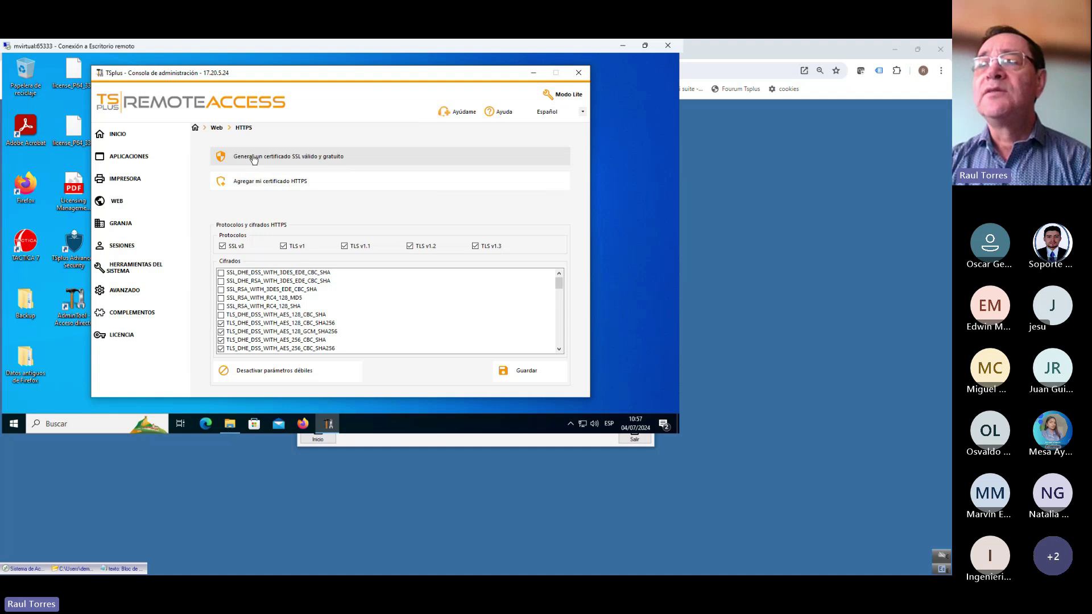
click(216, 130)
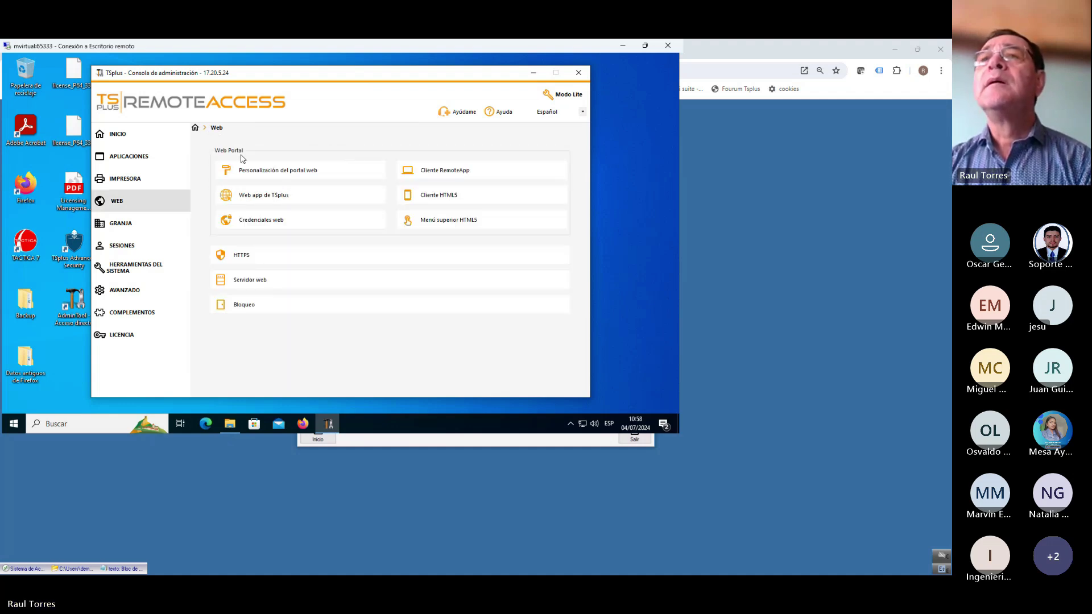
click(267, 313)
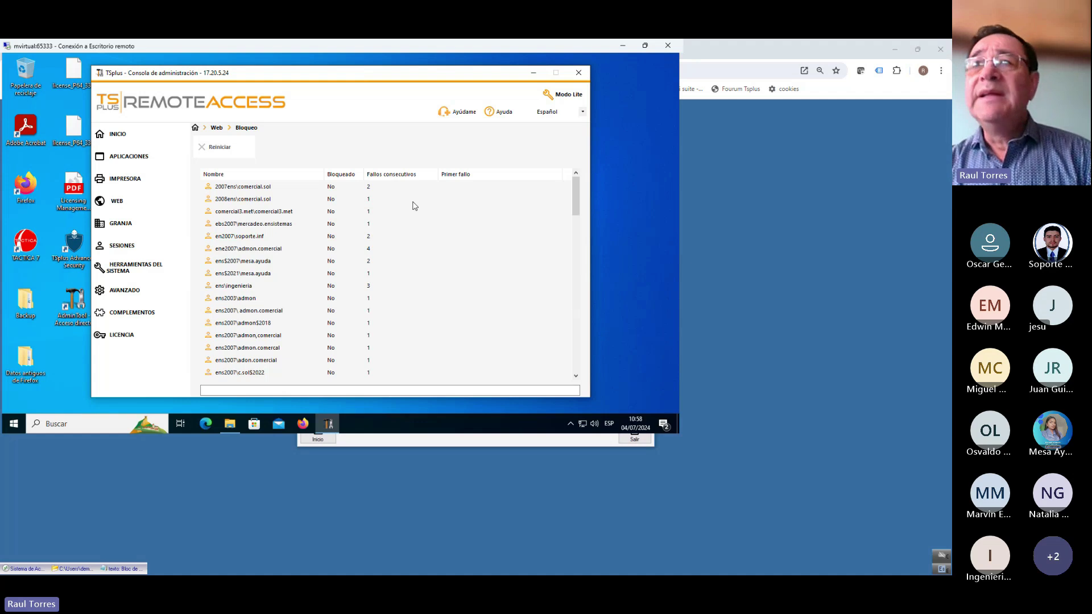
click(269, 189)
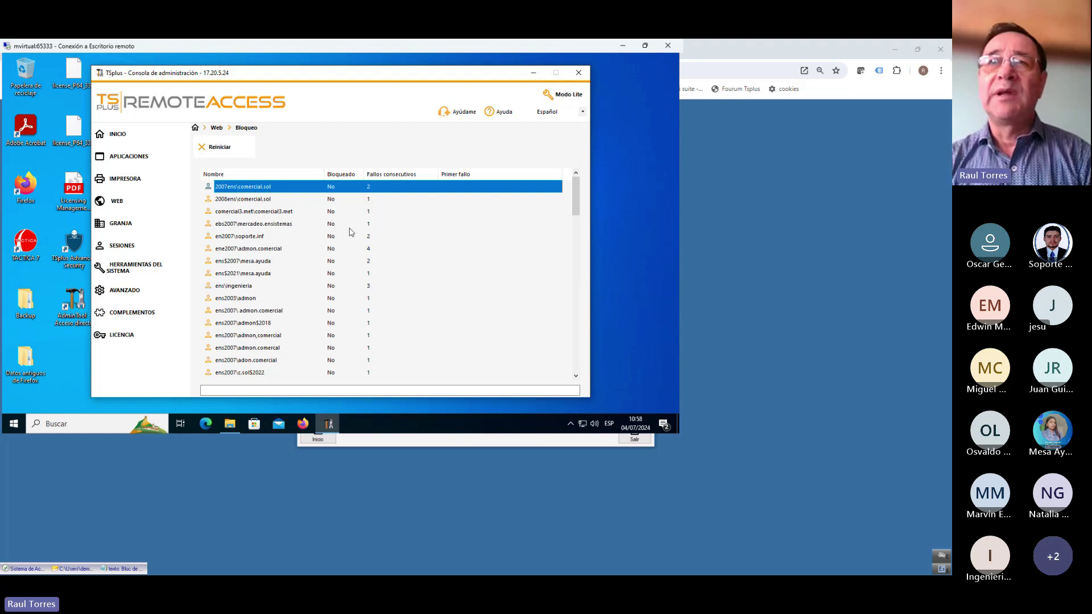
click(217, 128)
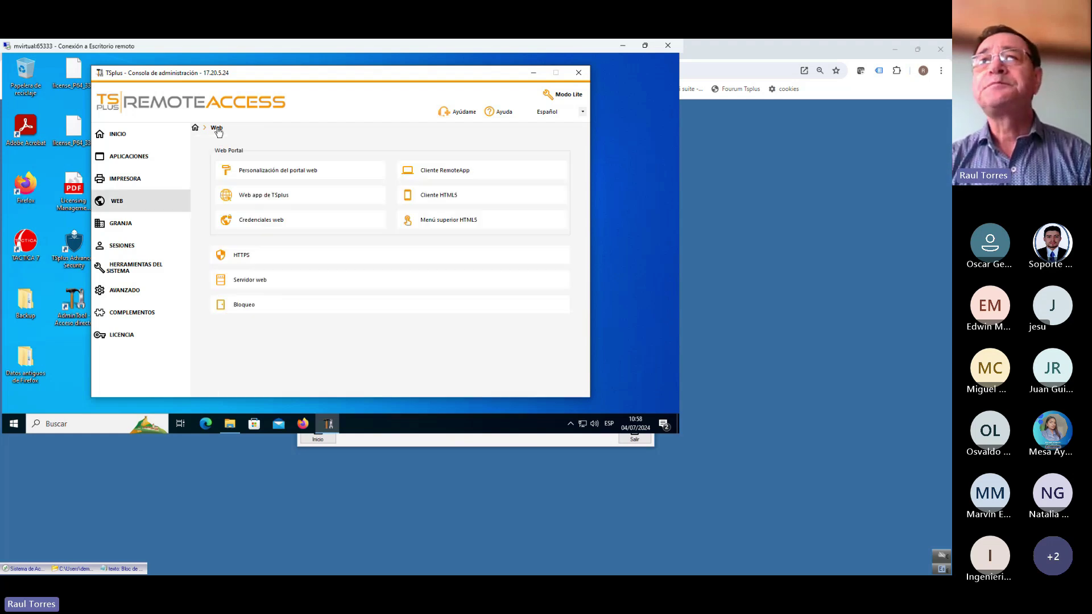
View the farm's application servers in the remote desktop's console and in Chrome's HTML5 session console, selecting Mvirtual in the latter
click(128, 221)
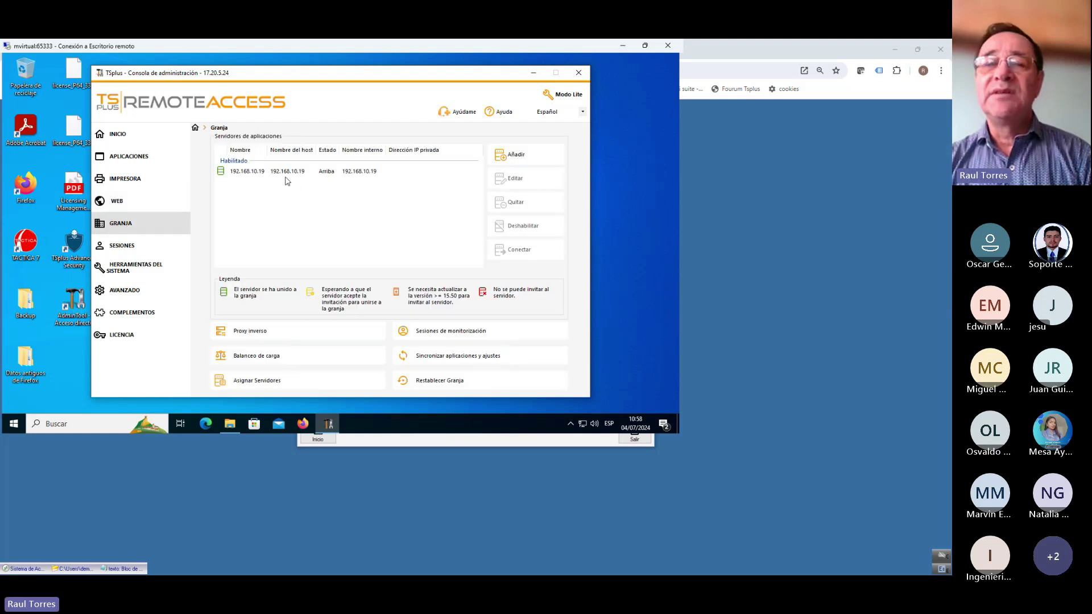
click(367, 503)
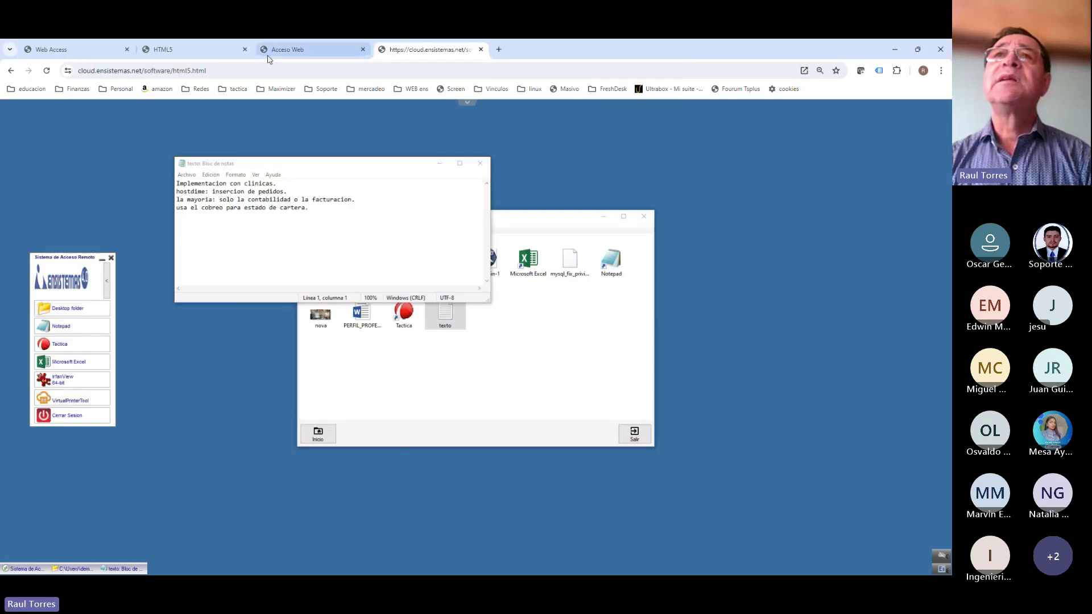
click(177, 50)
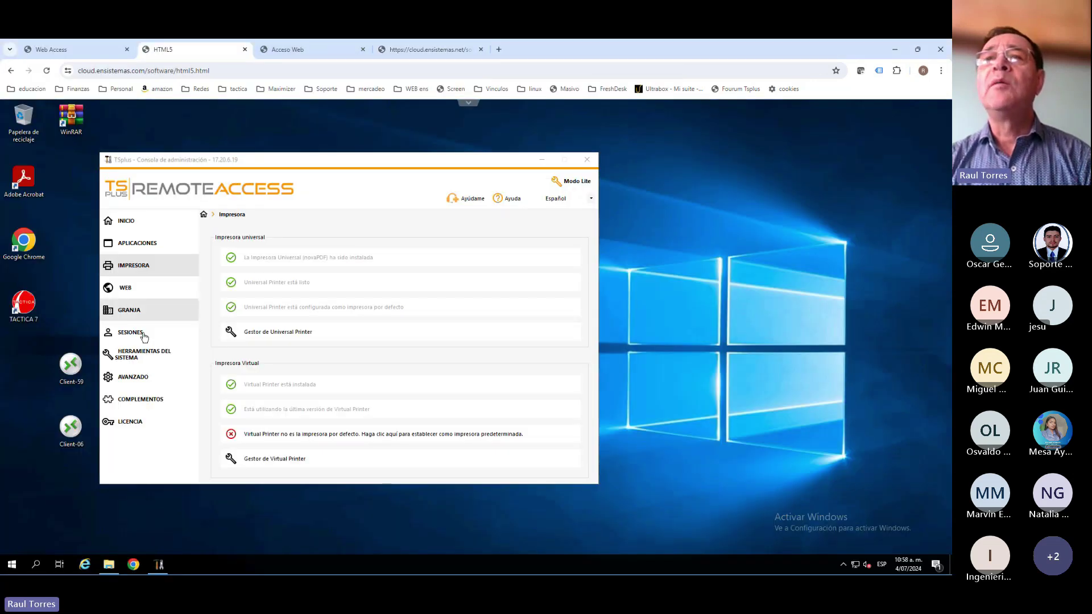
click(149, 310)
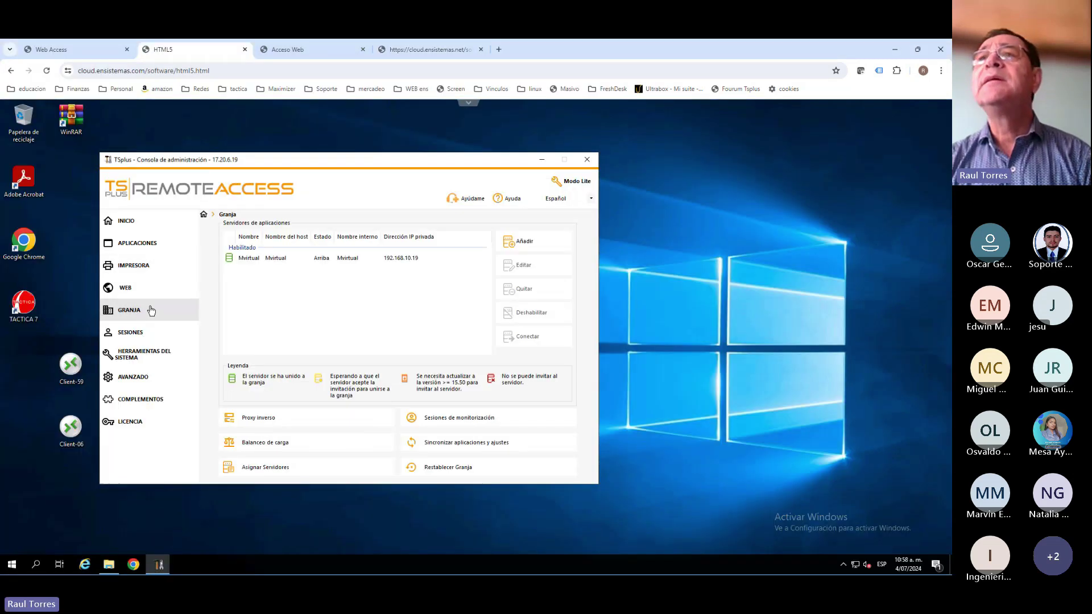
click(339, 260)
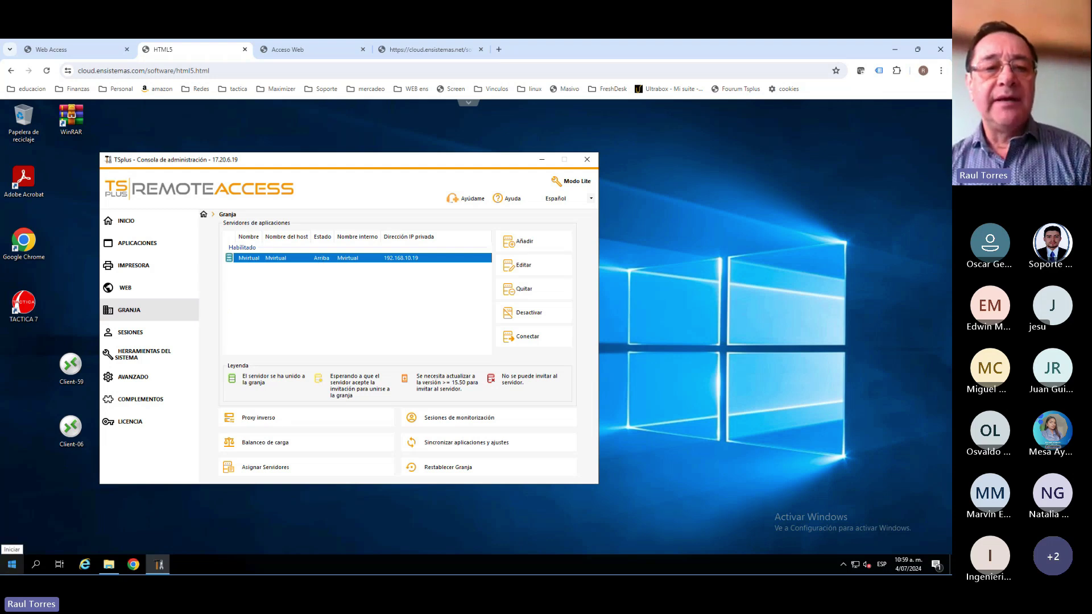
Check the home overview of the remote desktop's TSplus console and return to the HTML5 session's farm page
key(alt+Tab)
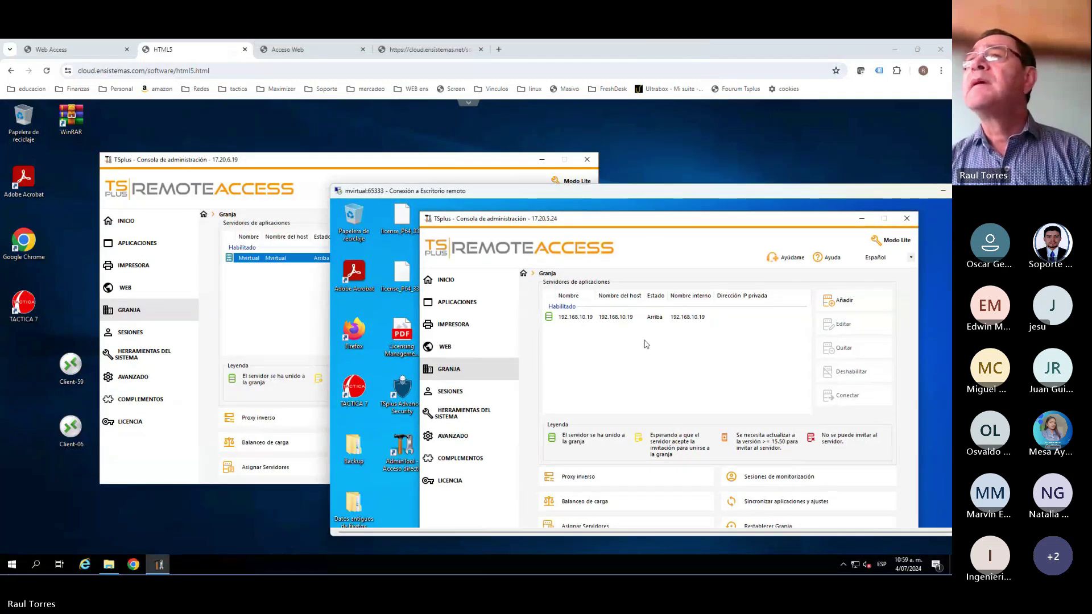
click(447, 281)
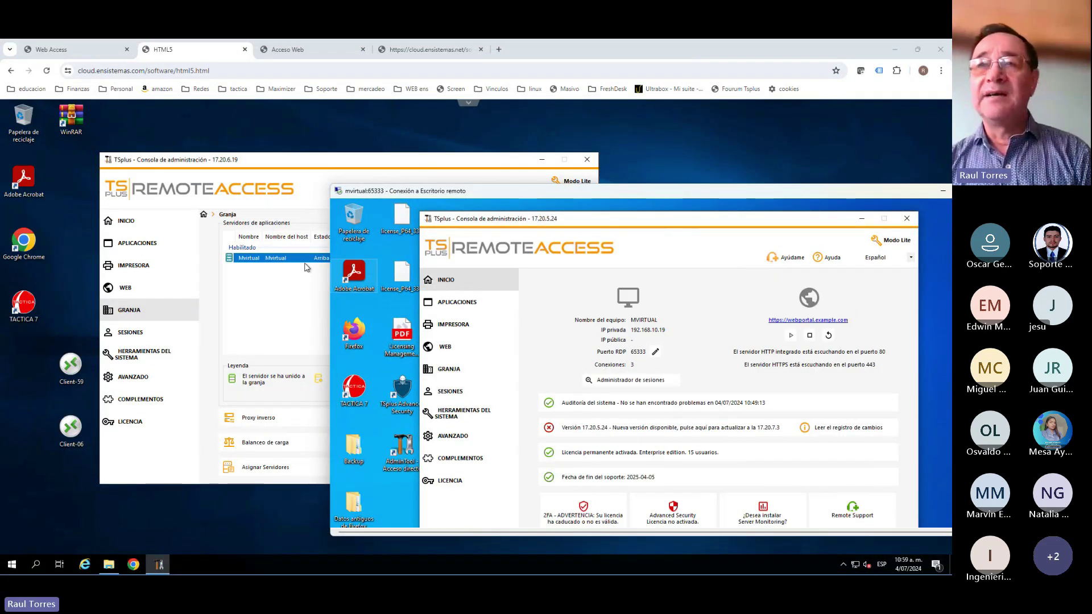
click(277, 296)
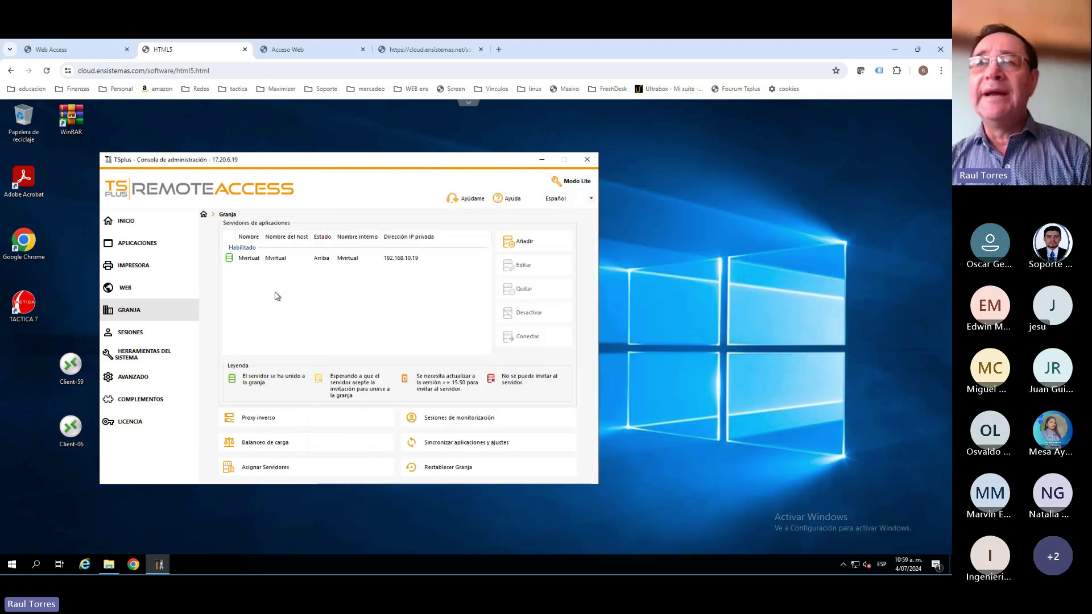
Review the edit settings of the Mvirtual farm server and close them without saving
click(344, 259)
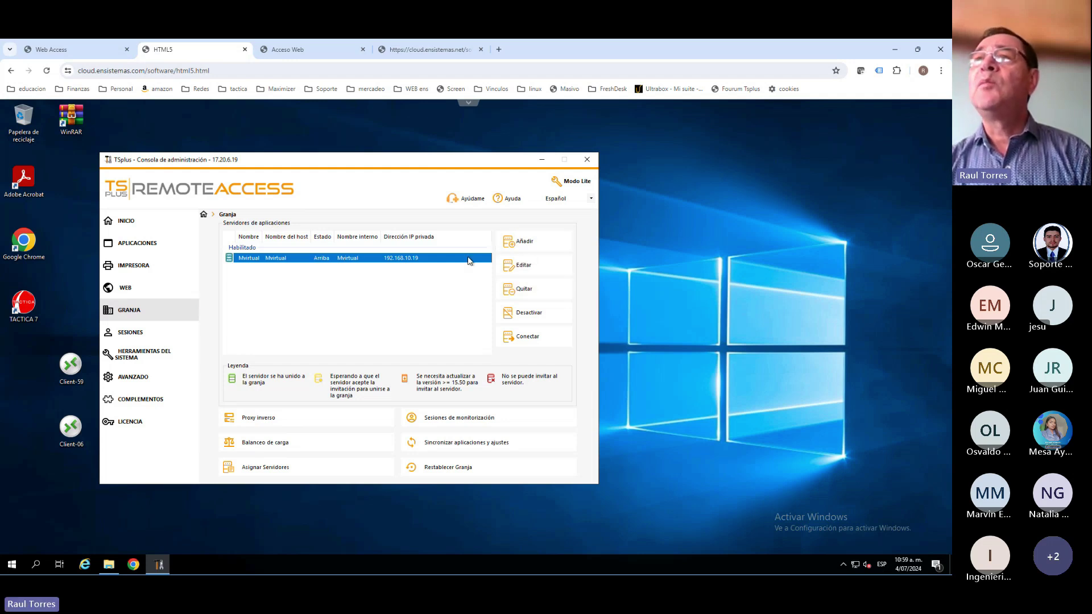
click(528, 272)
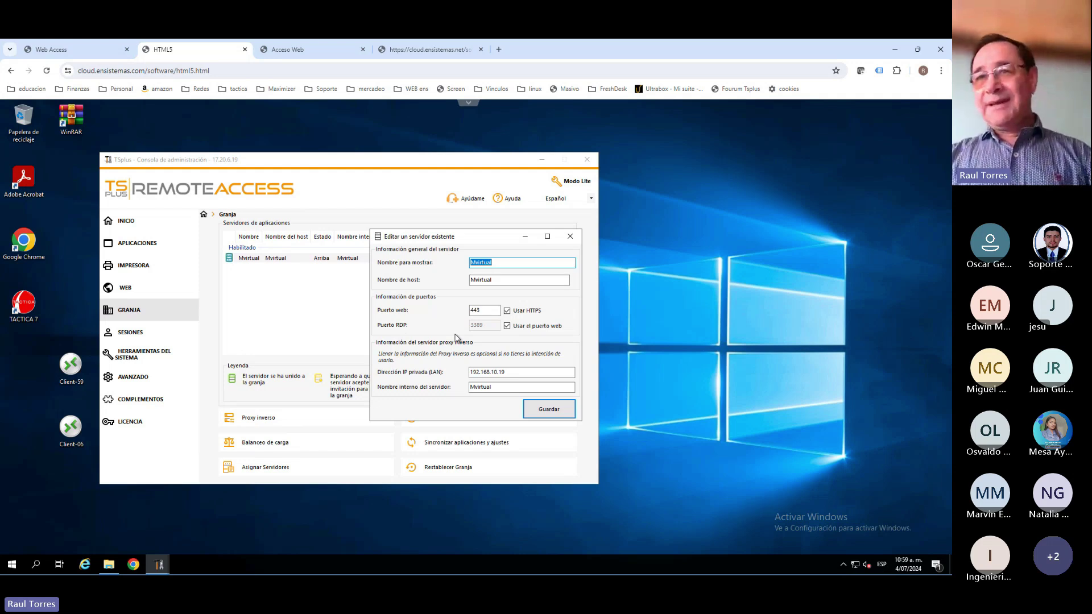
click(570, 237)
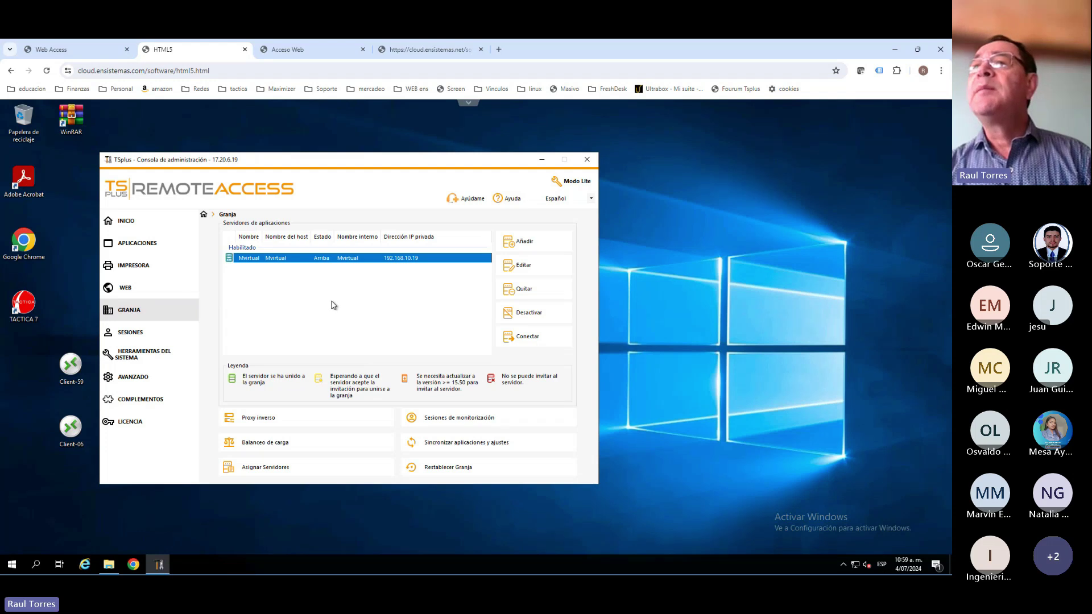
View the farm's session monitoring, check the console's home and farm pages, and select Mvirtual in the monitored server tree
click(465, 419)
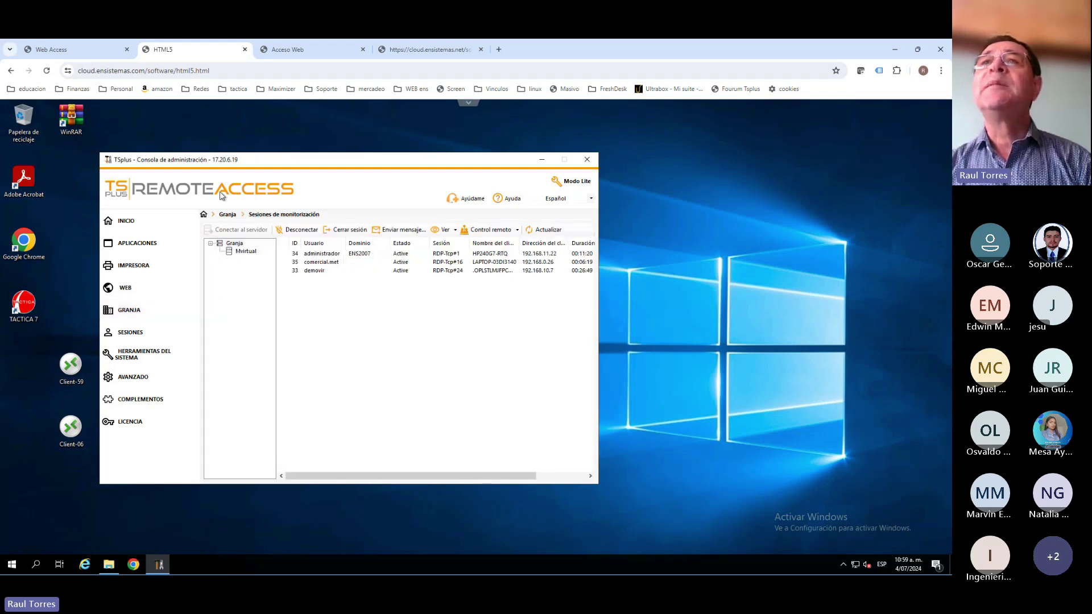
click(142, 222)
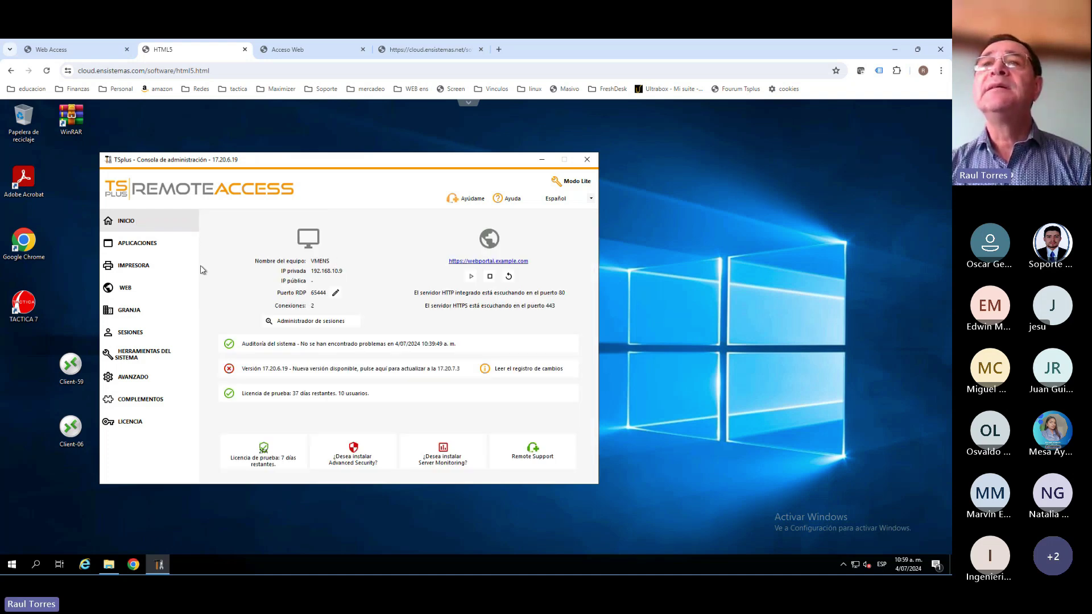
click(140, 315)
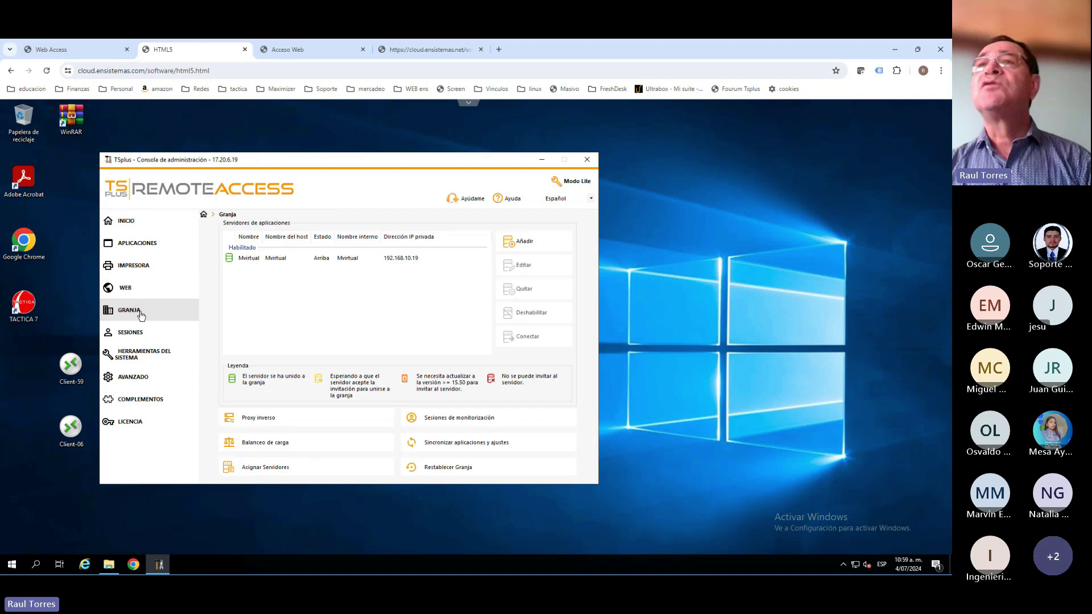
click(246, 259)
click(450, 419)
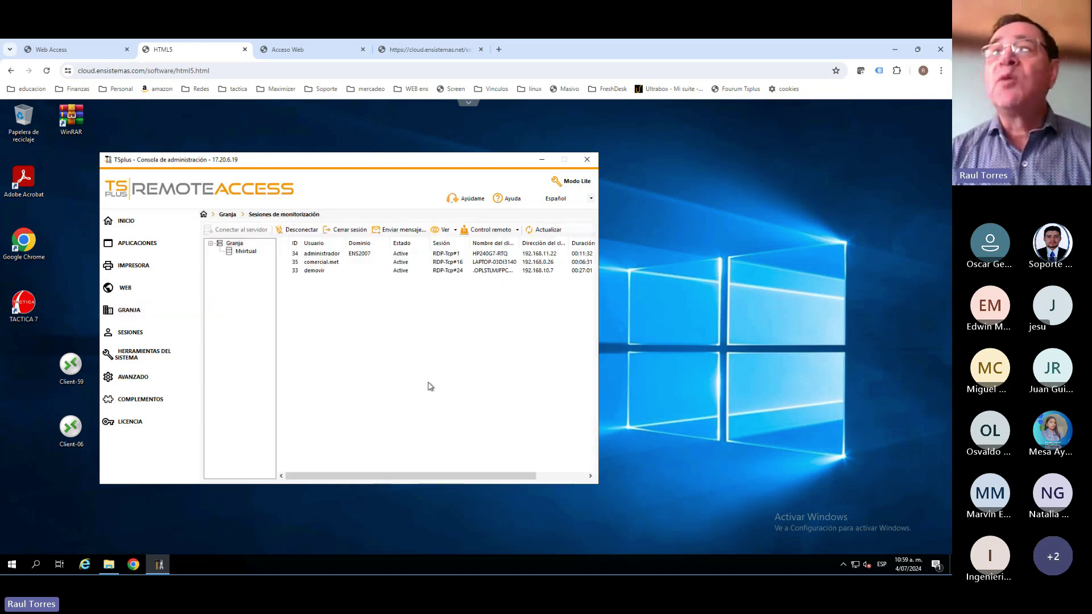
click(246, 259)
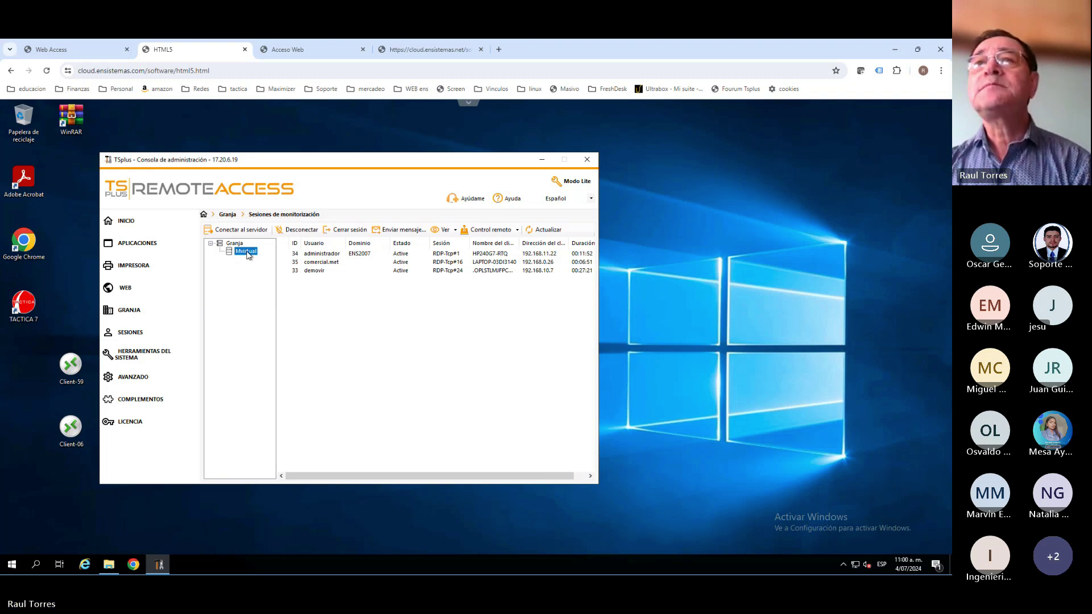
View the console's home overview and review the farm's load balancing settings before returning to the farm page
click(198, 219)
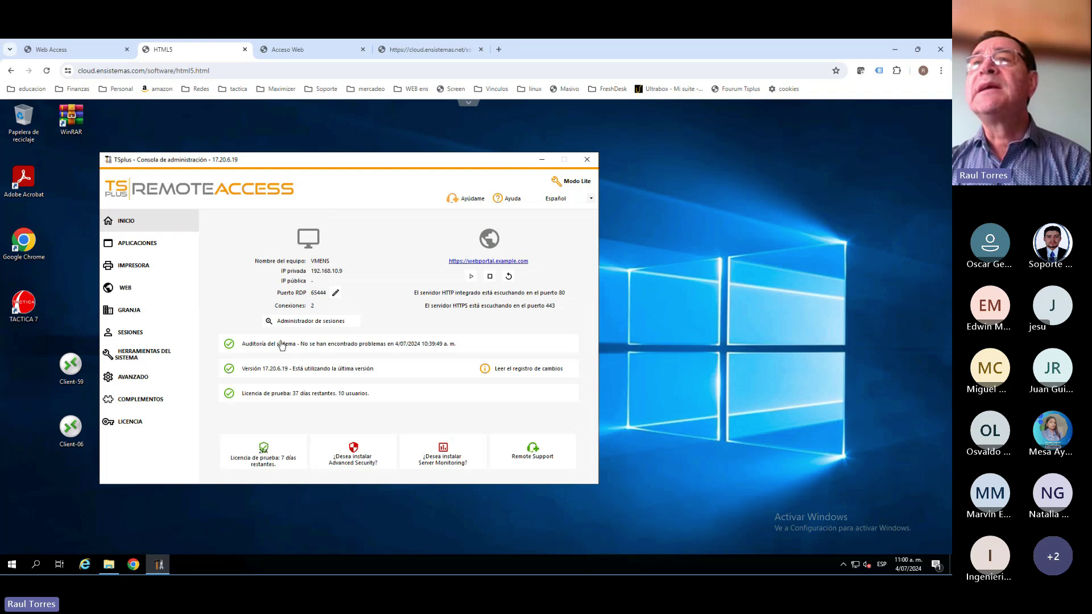
click(136, 311)
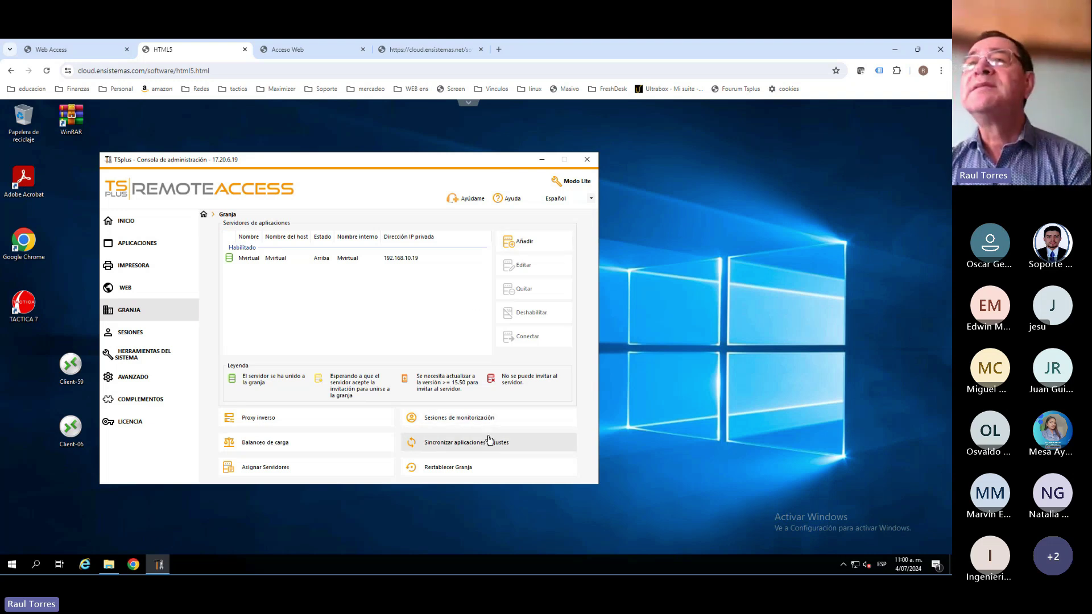
click(295, 443)
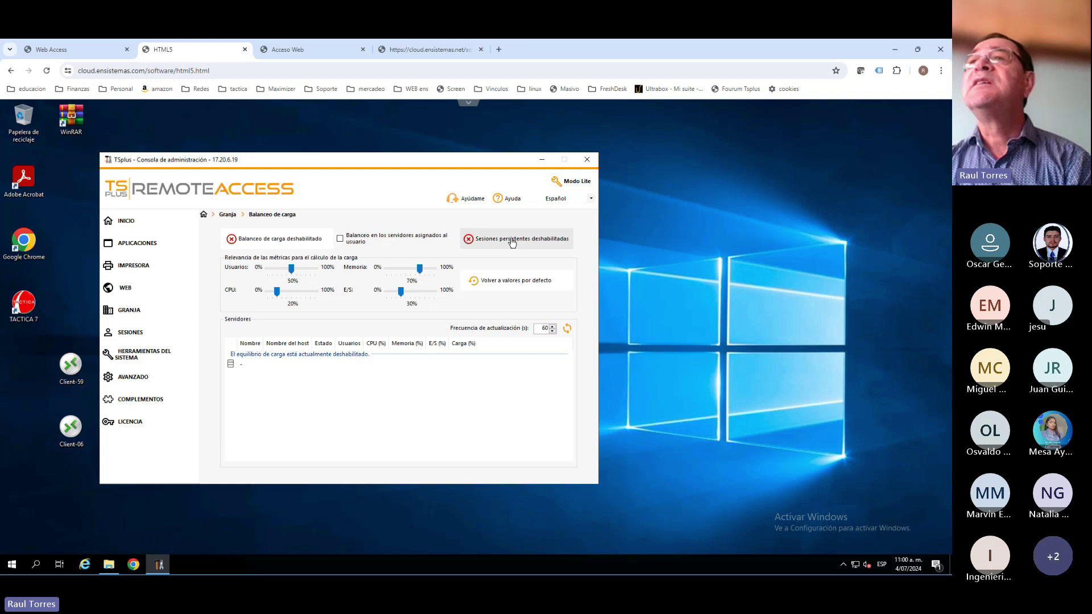
click(228, 216)
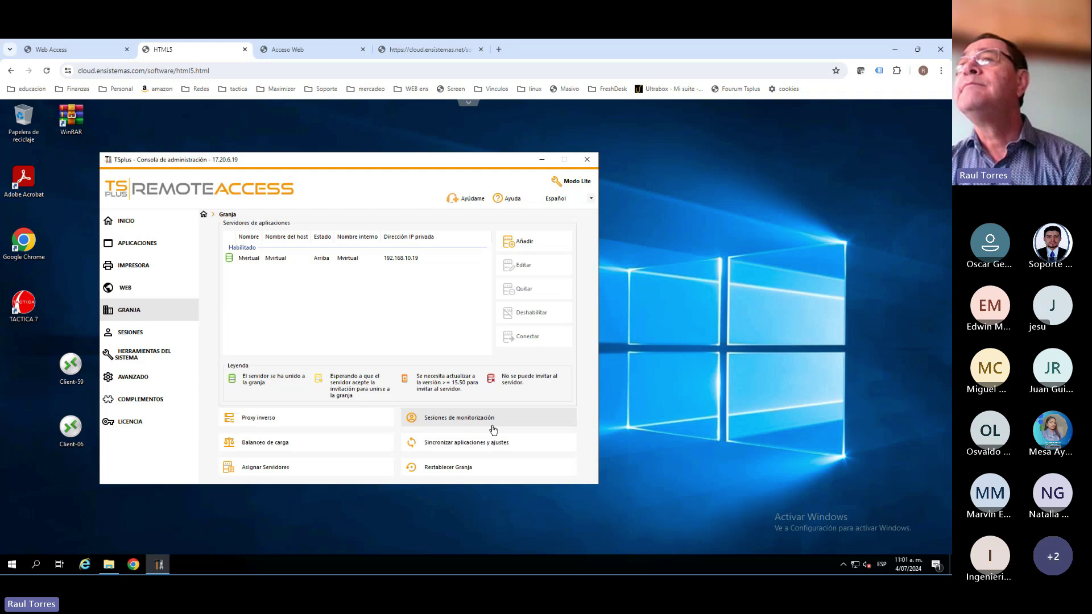
Open the farm's server assignment and load the servers assigned to the user "soporte aplicaciones"
click(315, 260)
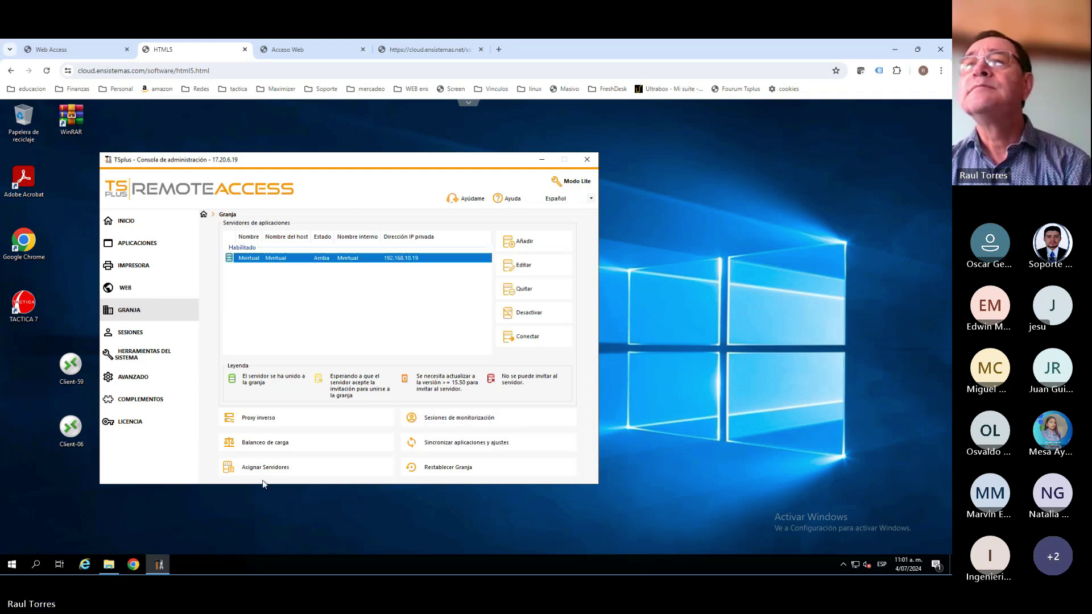
click(269, 467)
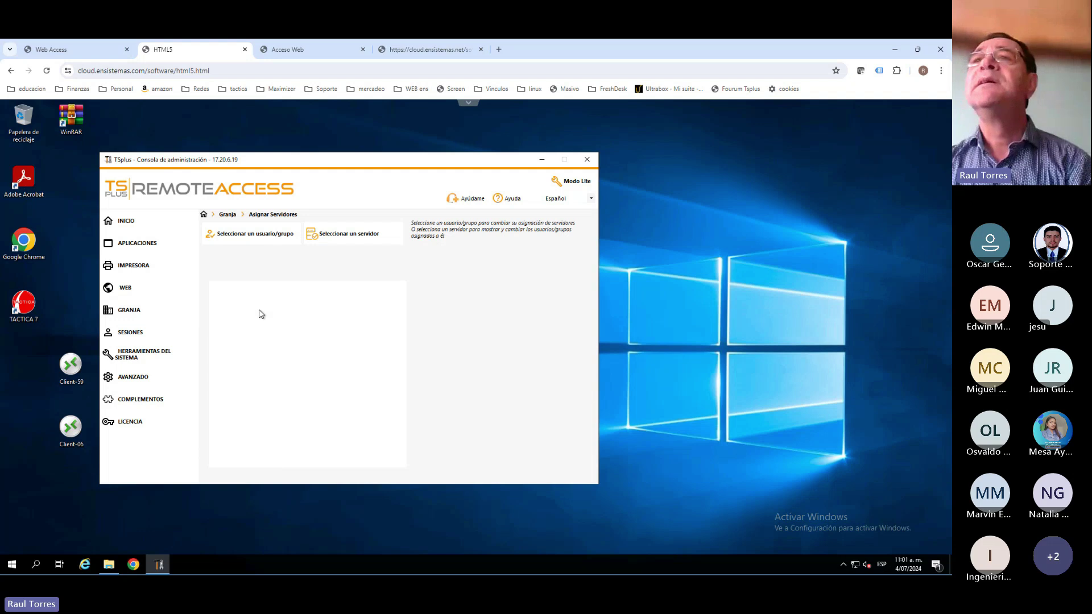
click(264, 235)
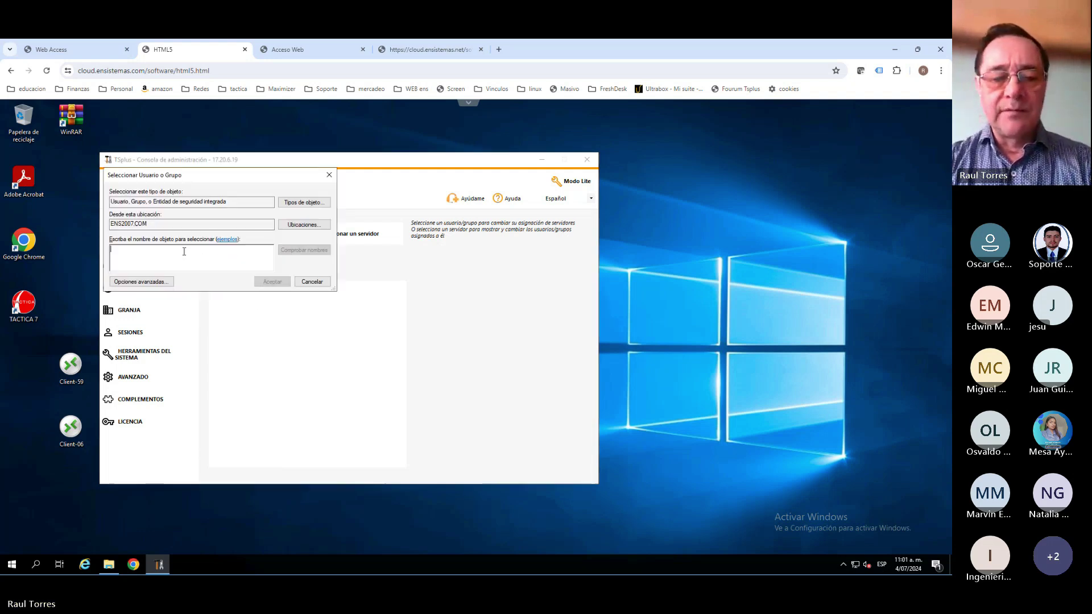
text(s)
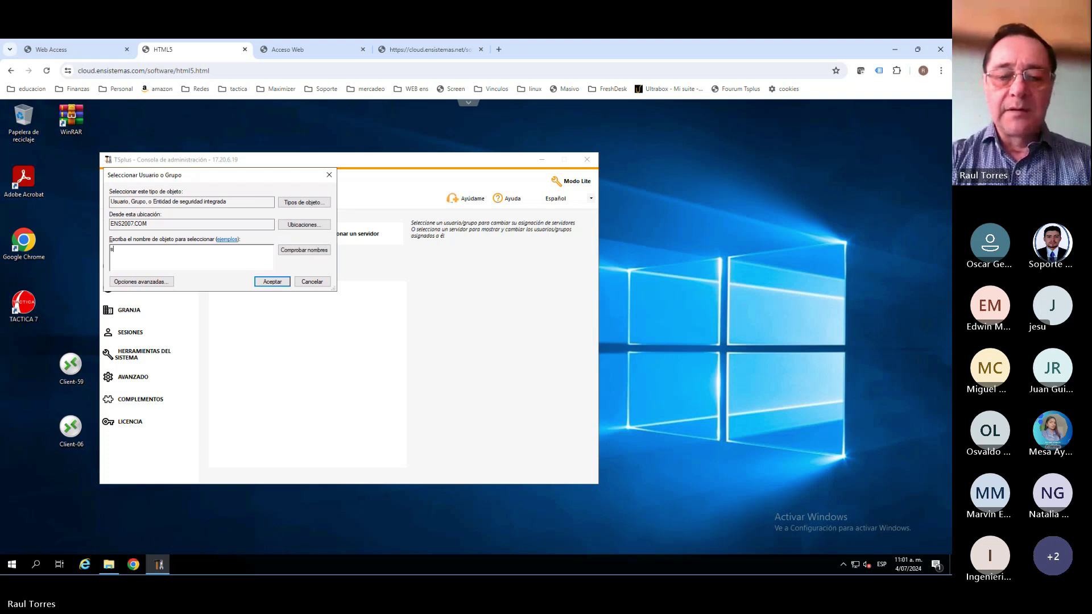
text(opo)
key(BackSpace)
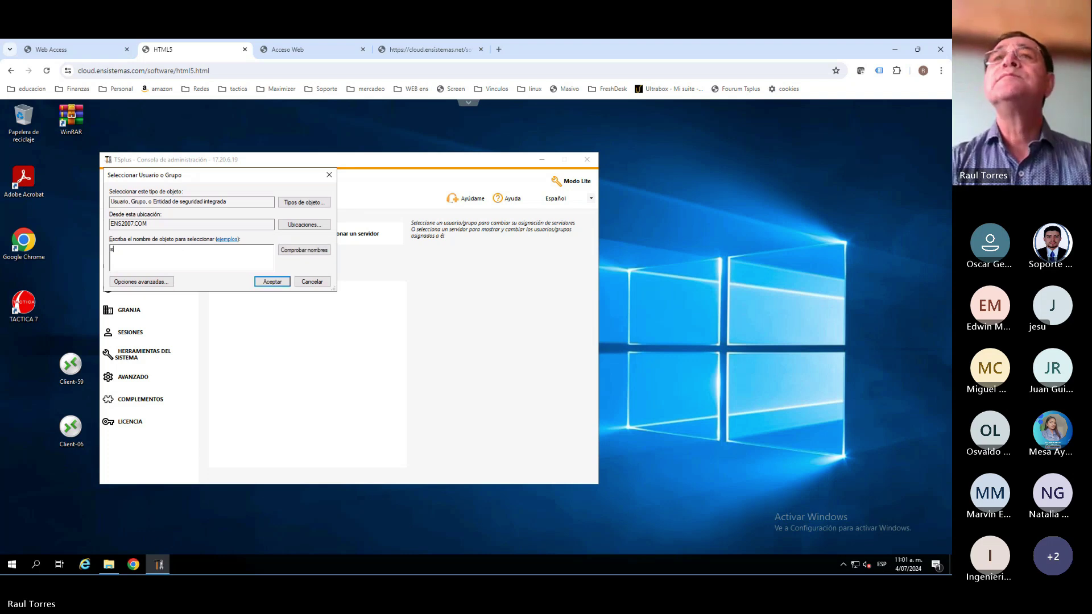
text(porte)
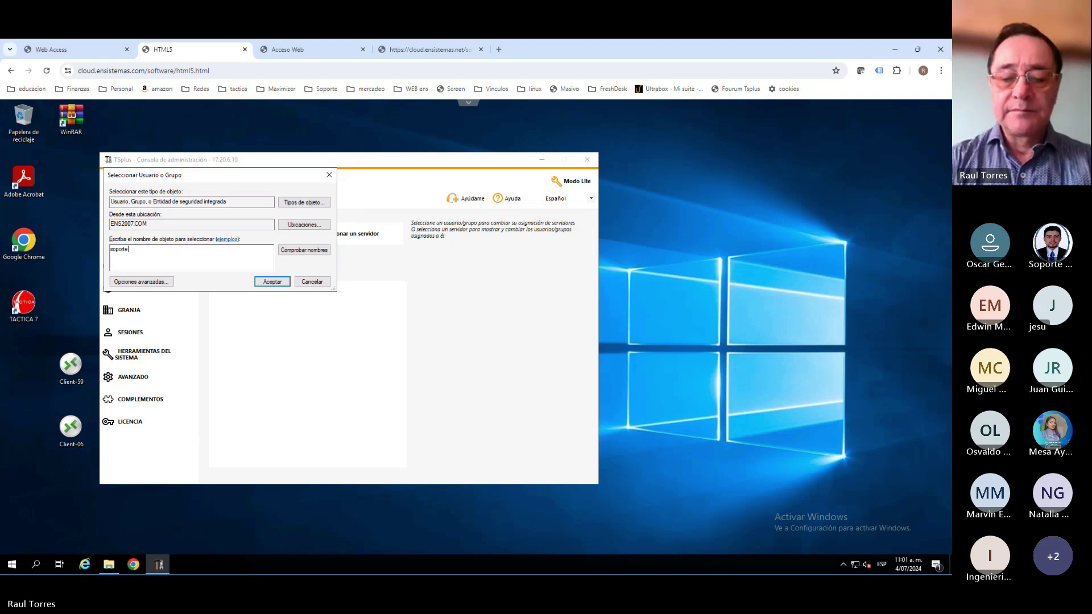
text( aplicaciobe)
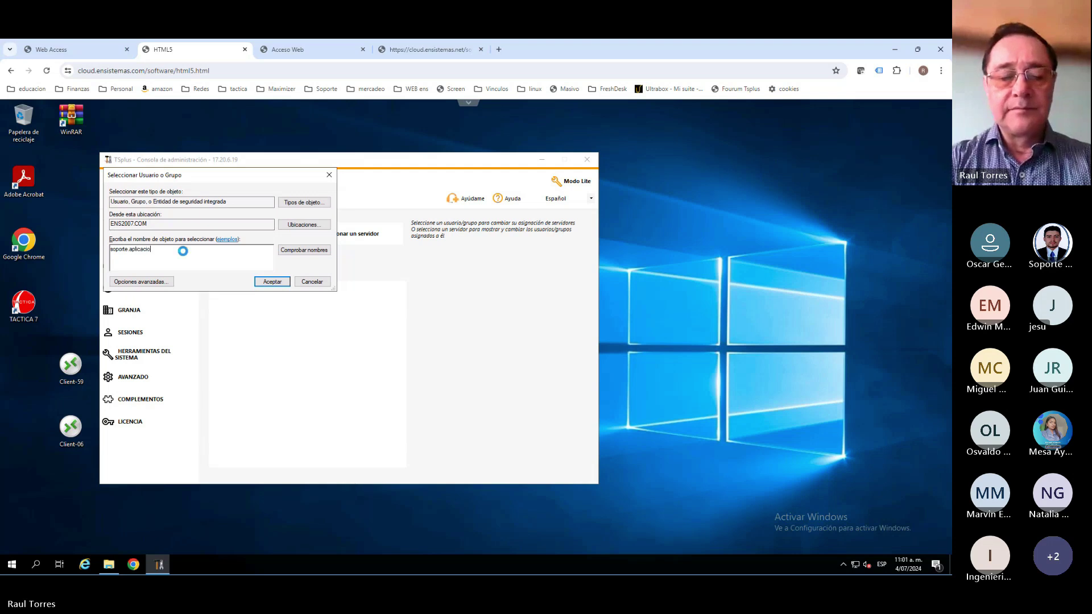
key(BackSpace)
key(BackSpace)
key(BackSpace)
text(nes)
click(304, 250)
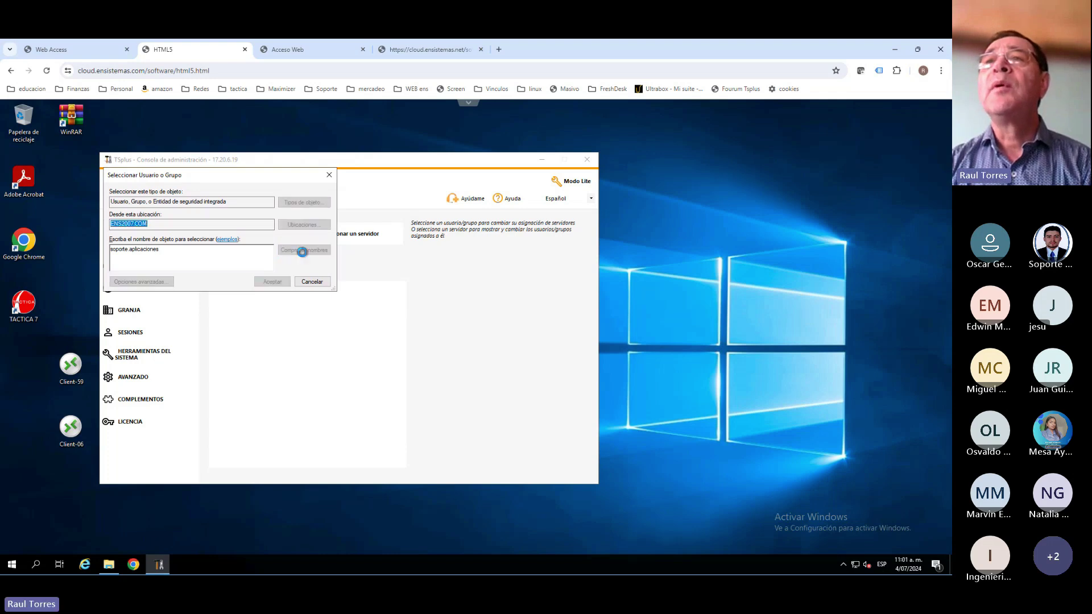
click(272, 282)
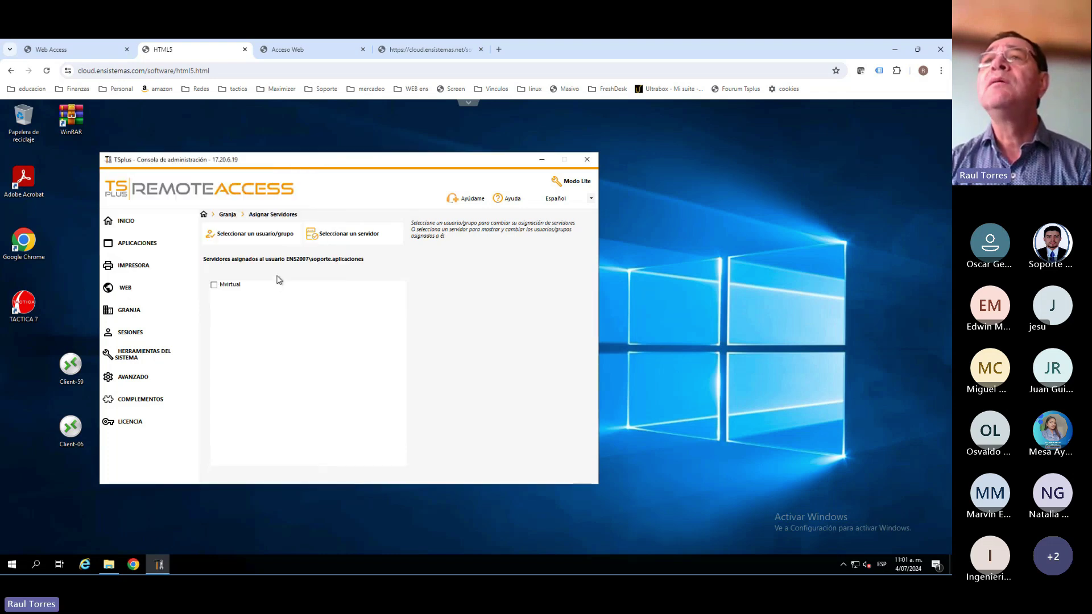
Assign the Mvirtual server to the selected user, remove the assignment again and return to the farm page
click(215, 284)
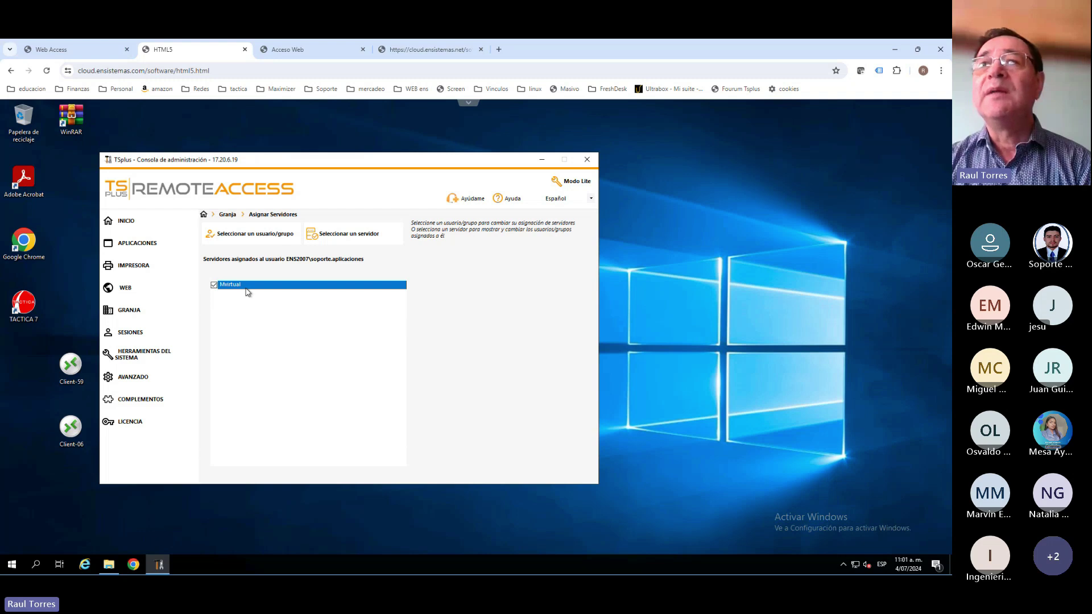
click(214, 285)
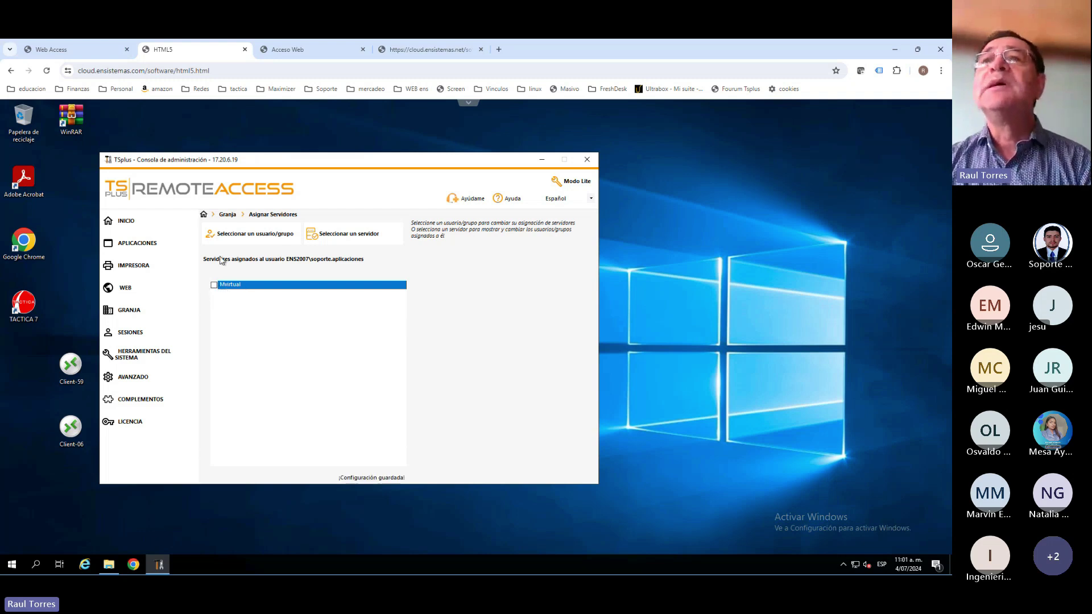
click(228, 215)
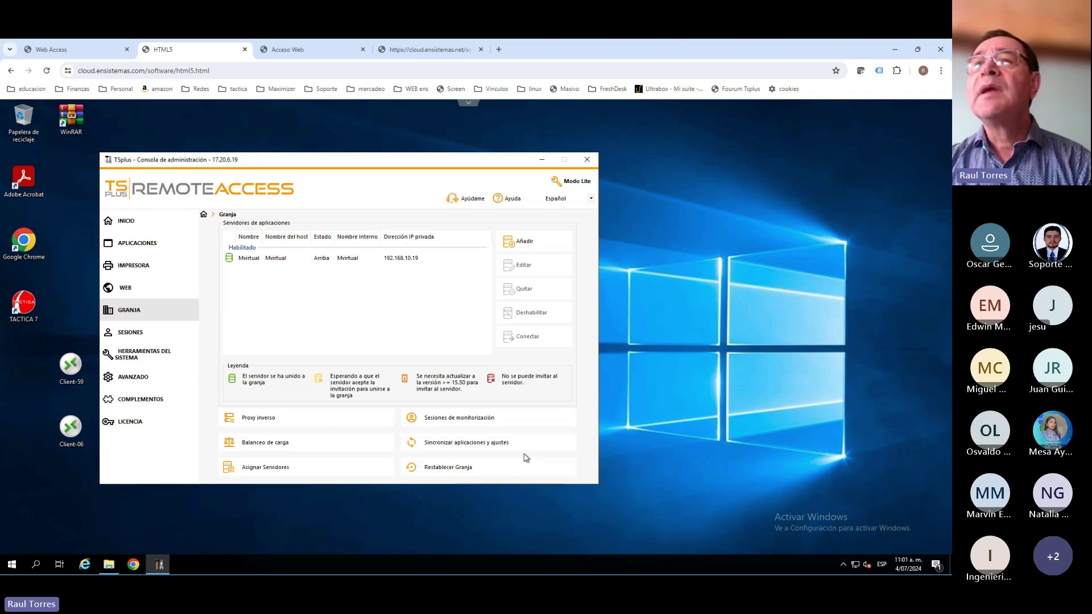
Review the farm's reverse proxy settings and go to the sessions page
click(301, 422)
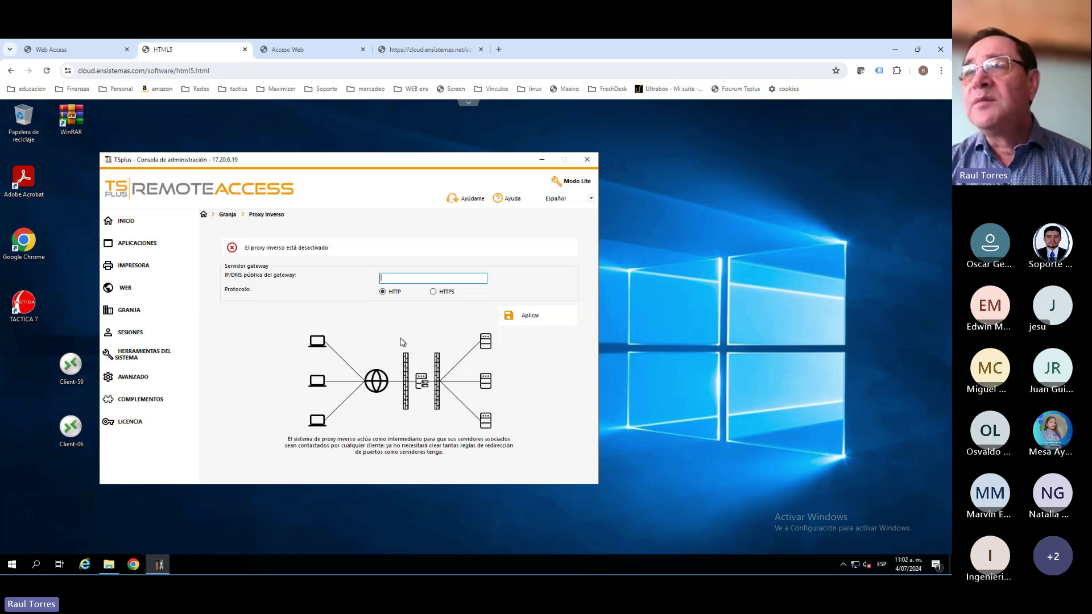
click(225, 215)
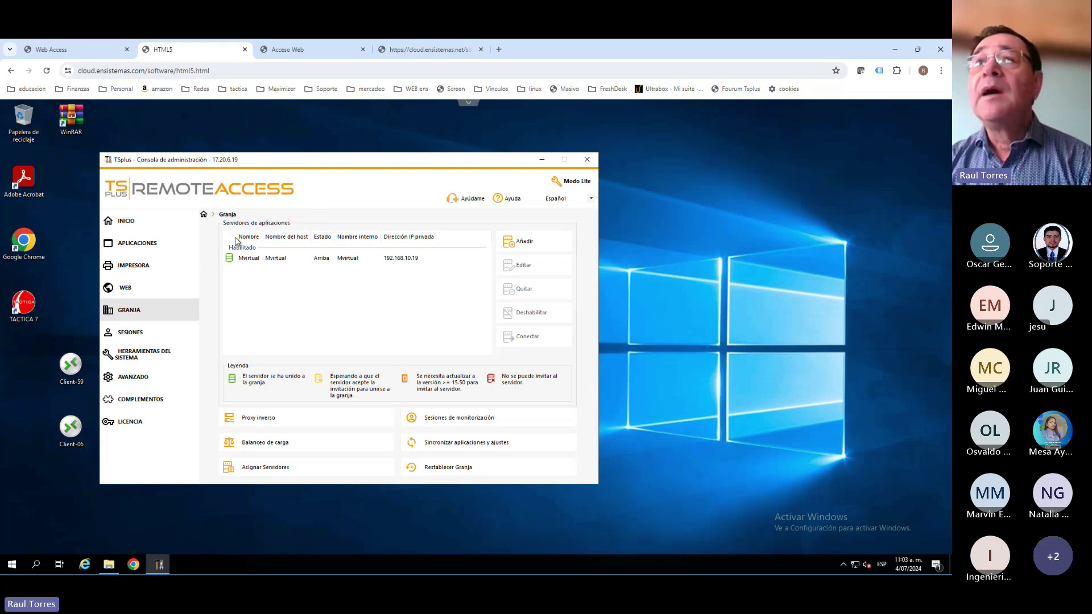
click(143, 335)
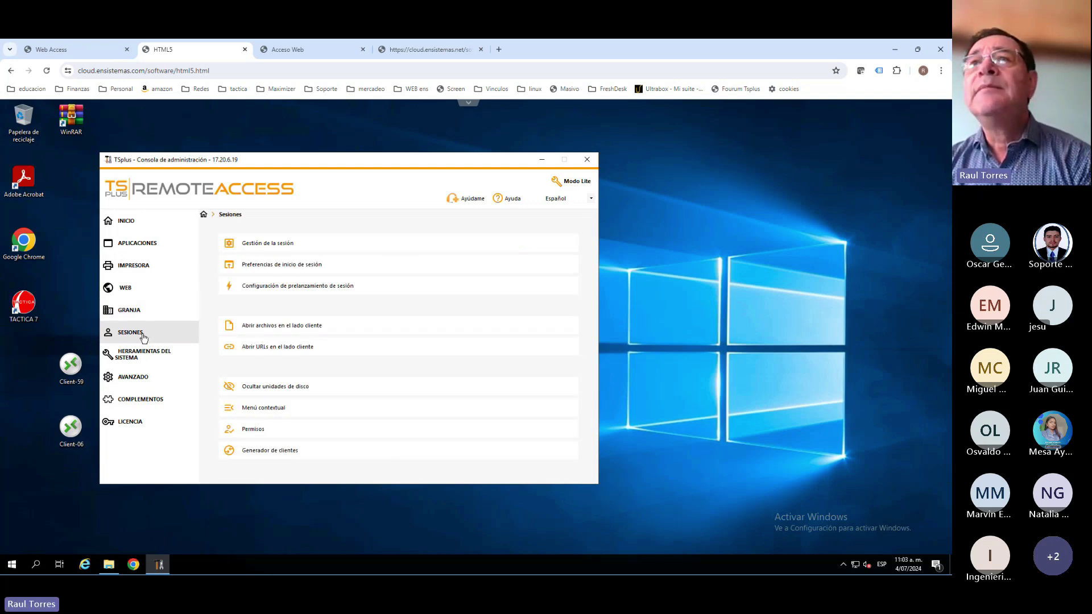
Review the session management and group policy options and the session logon preferences, closing both without changes
click(304, 249)
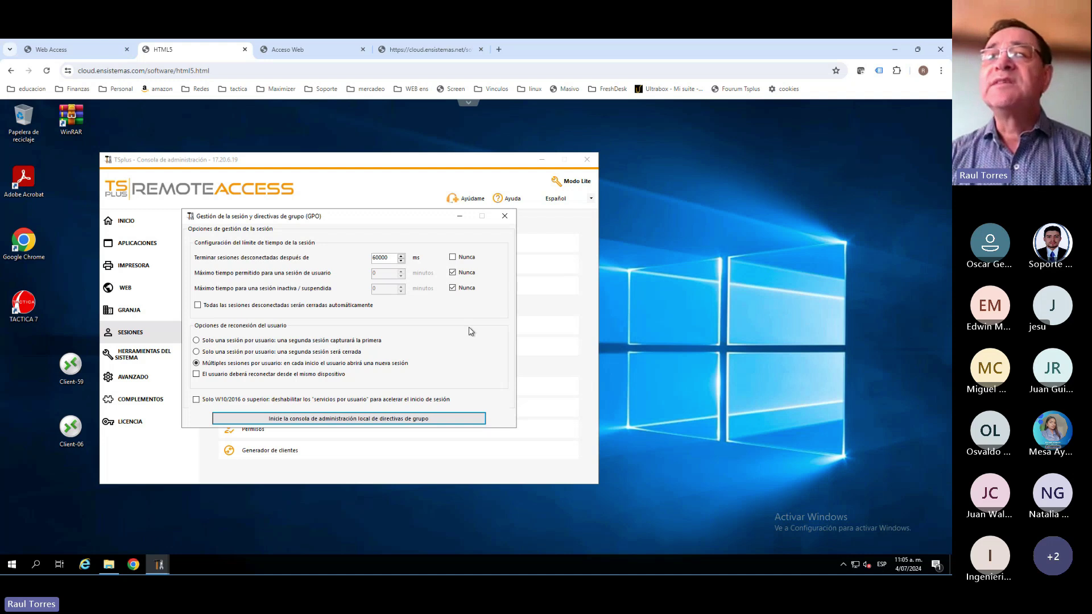
click(505, 217)
click(284, 265)
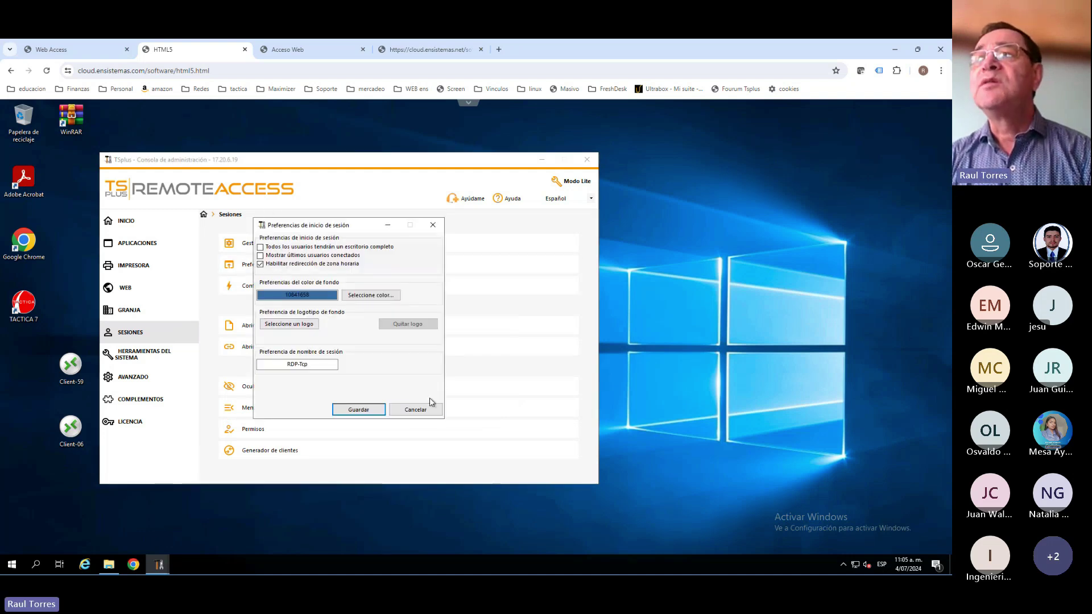
click(414, 410)
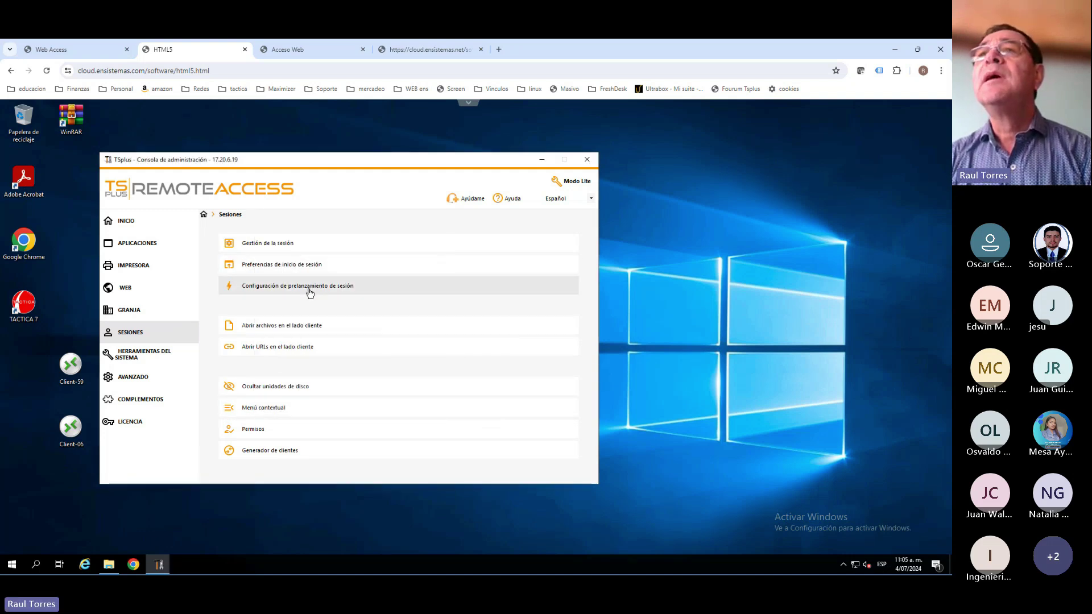
Review the session prelaunch configuration and the session permissions page
click(310, 293)
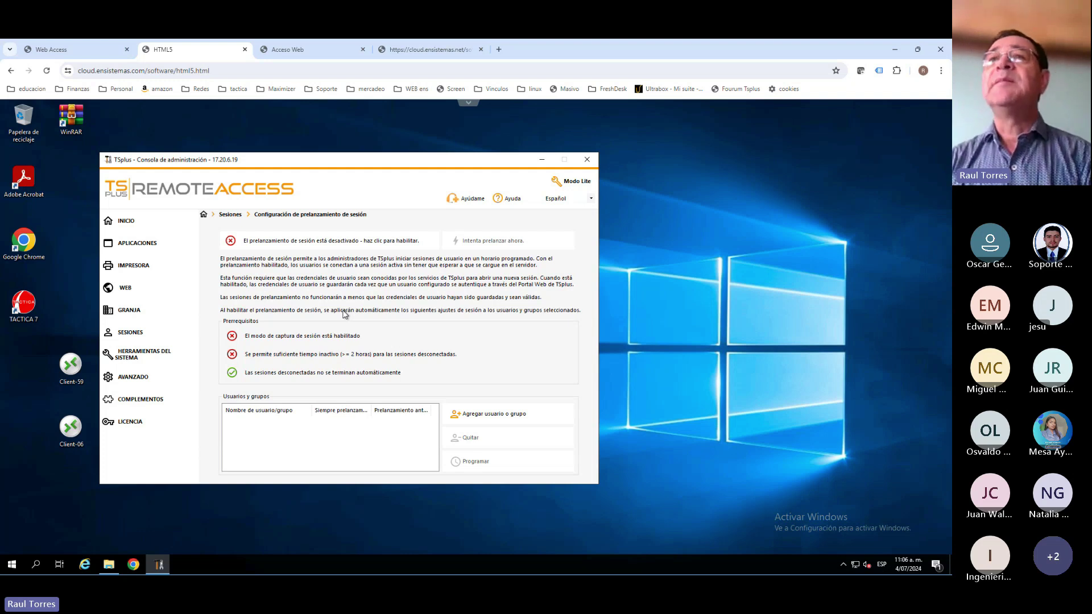
click(237, 215)
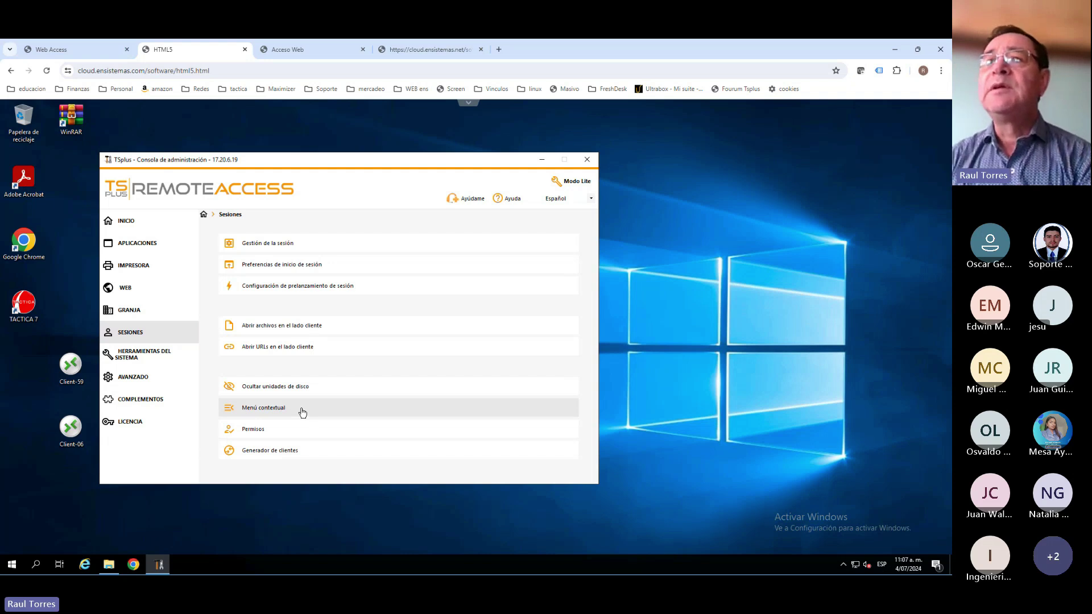
click(270, 433)
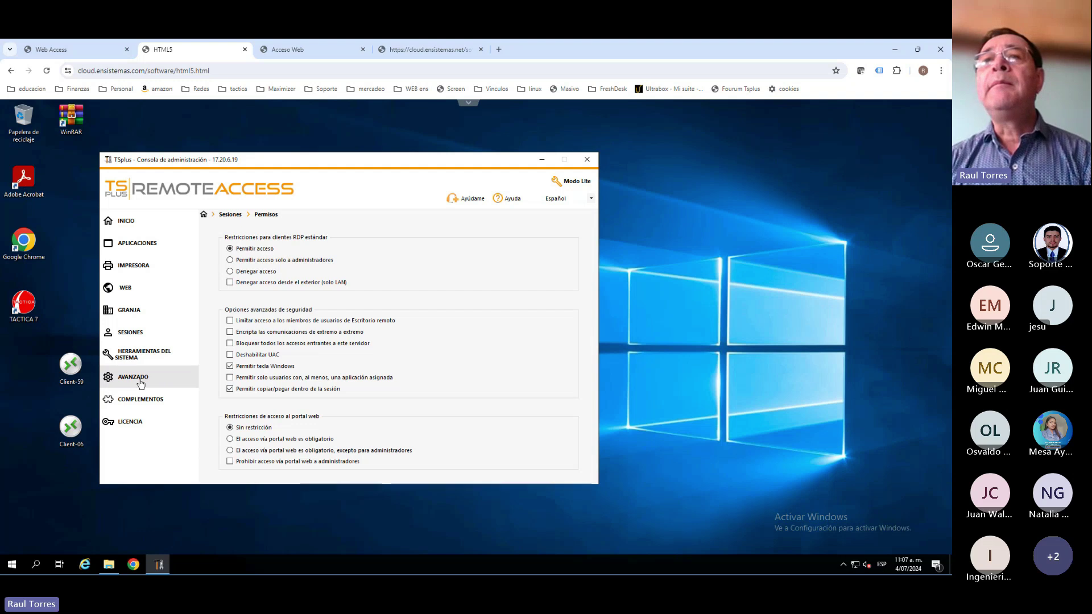
View the system tools page and examine the advanced product and security settings
click(132, 360)
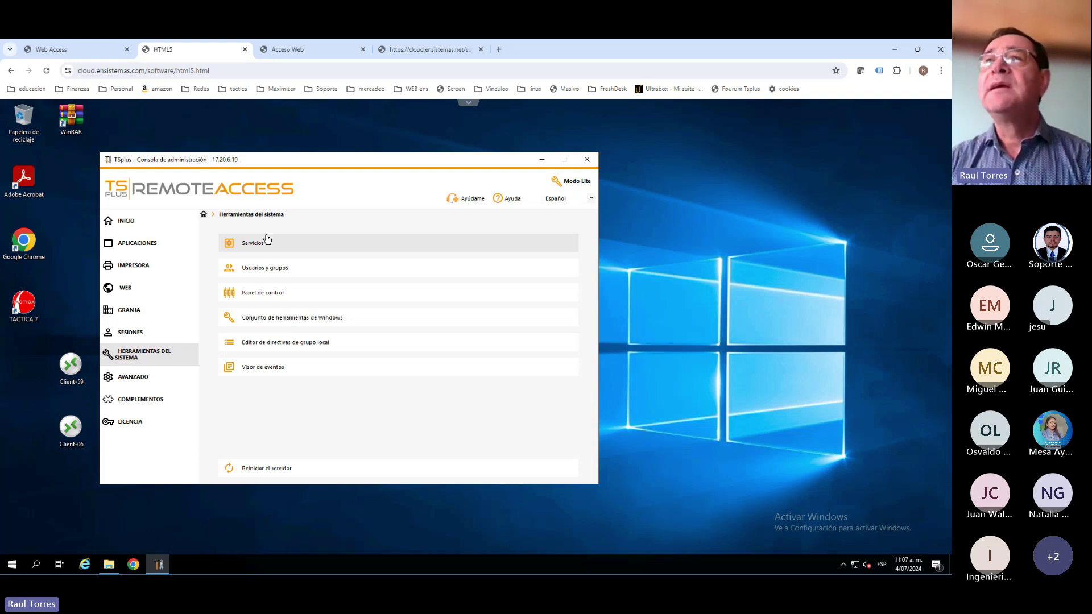
click(137, 381)
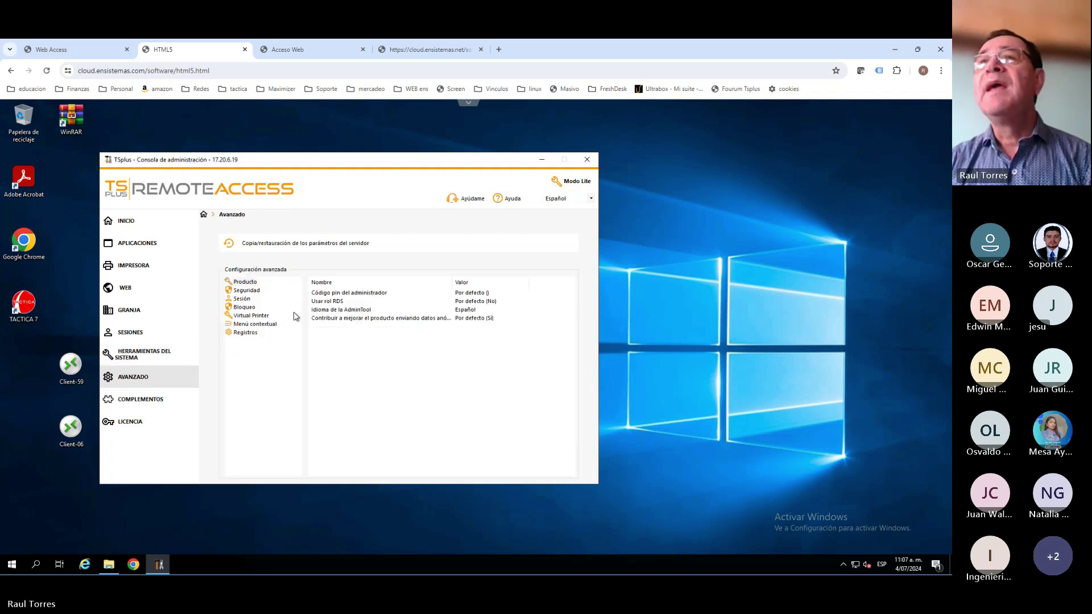
click(254, 285)
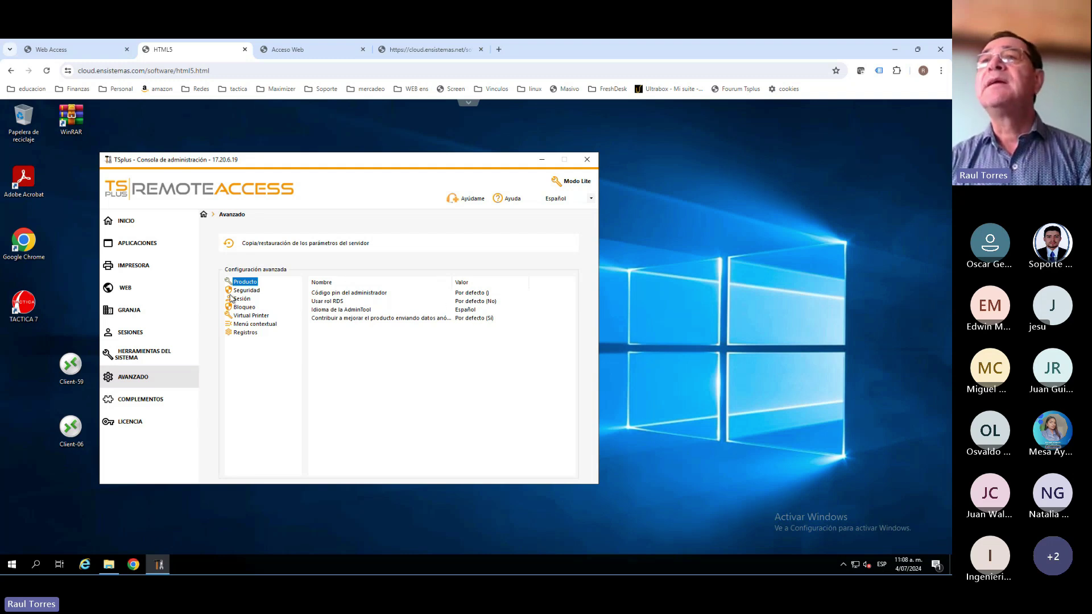
click(246, 291)
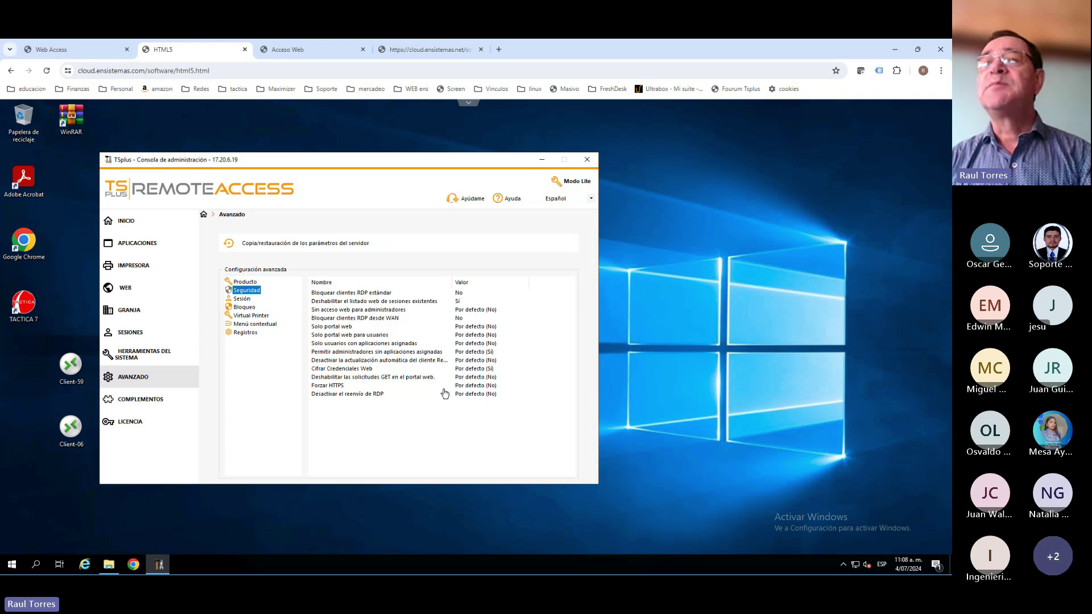
Examine the advanced session, lockout, virtual printer, contextual menu and log settings
key(Down)
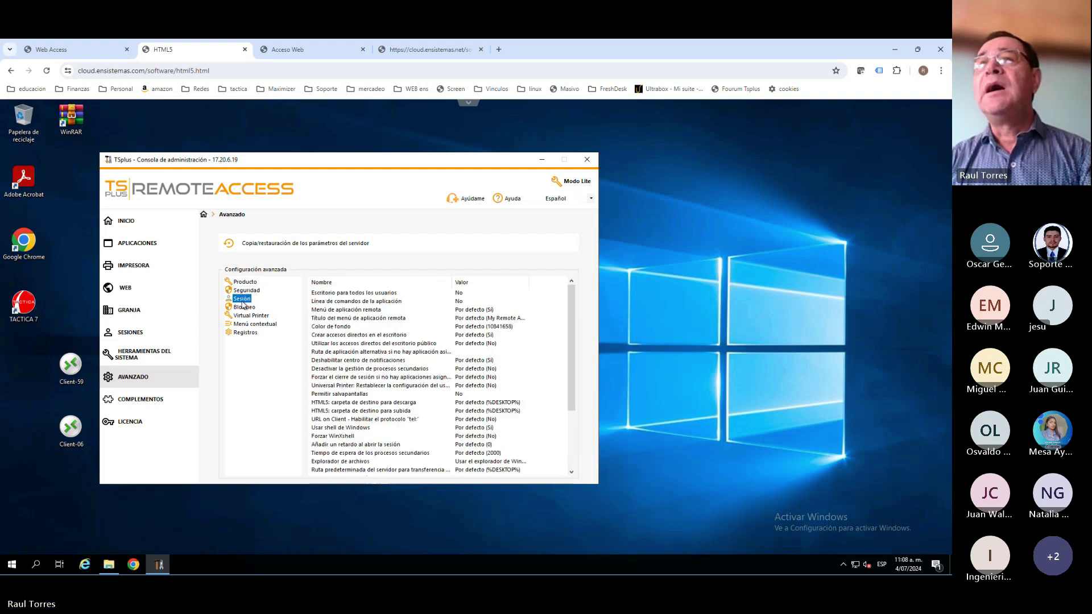
drag(572, 375, 572, 451)
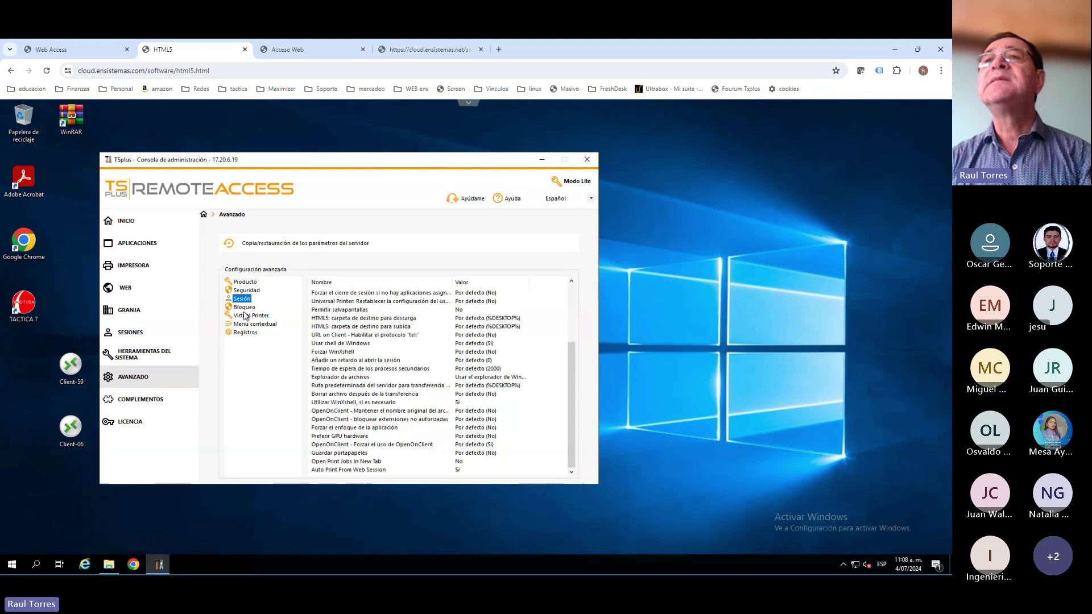
click(245, 310)
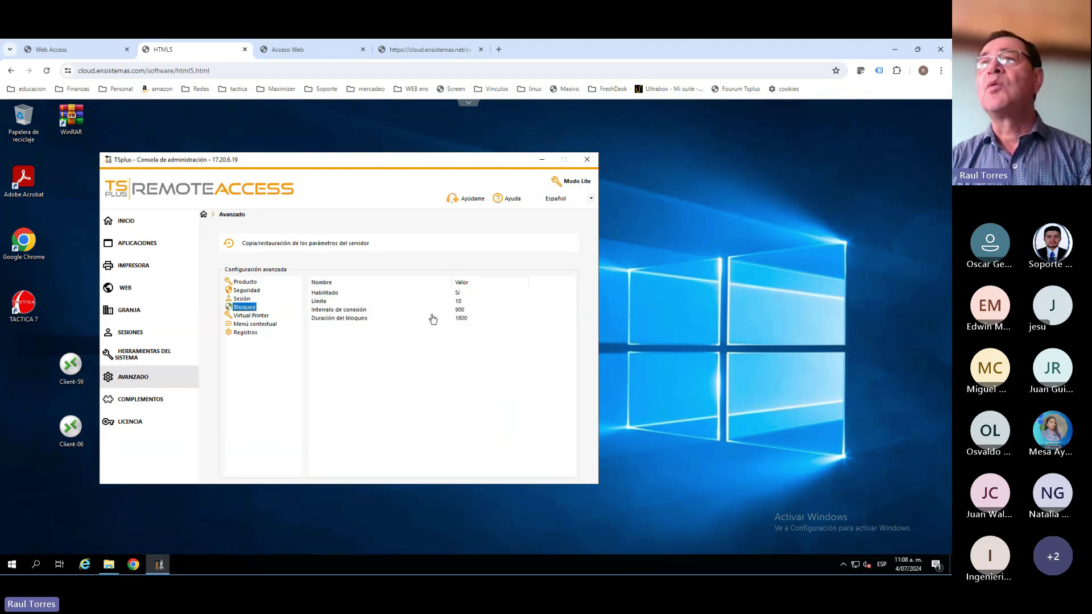
click(249, 316)
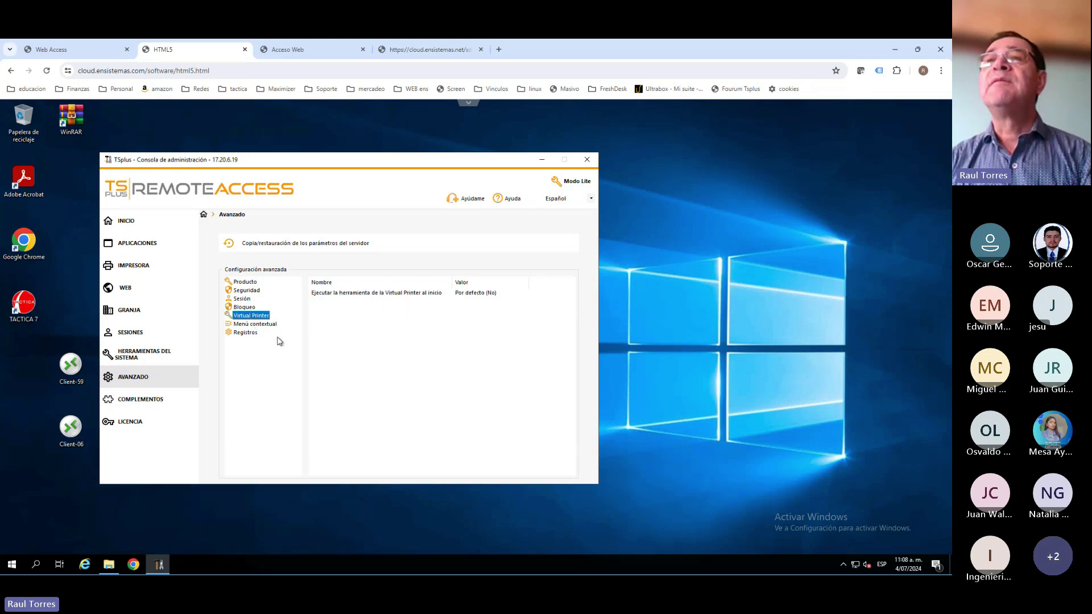
click(258, 324)
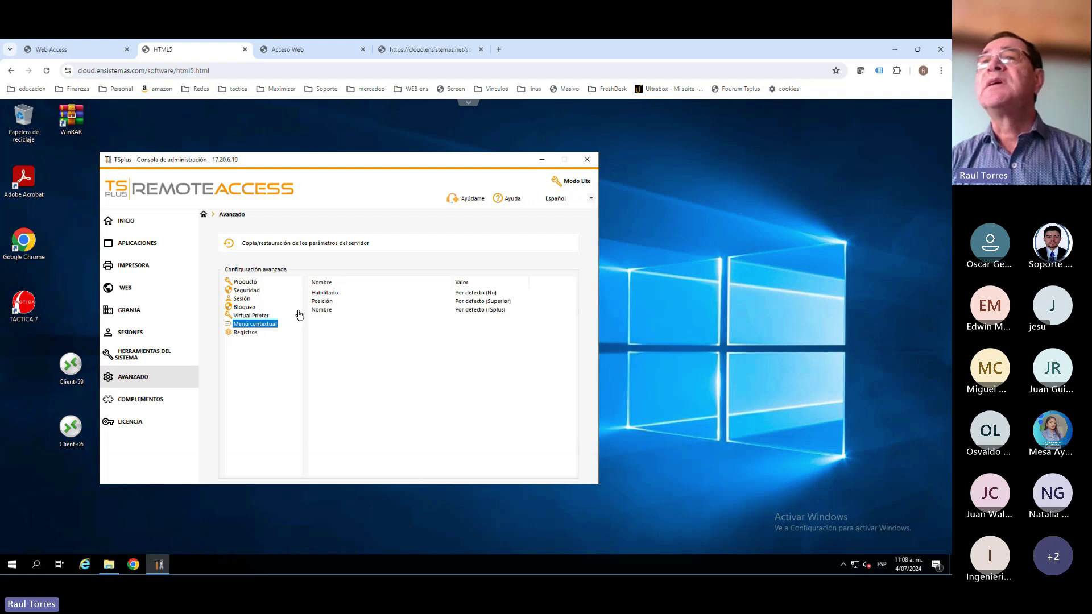
click(246, 333)
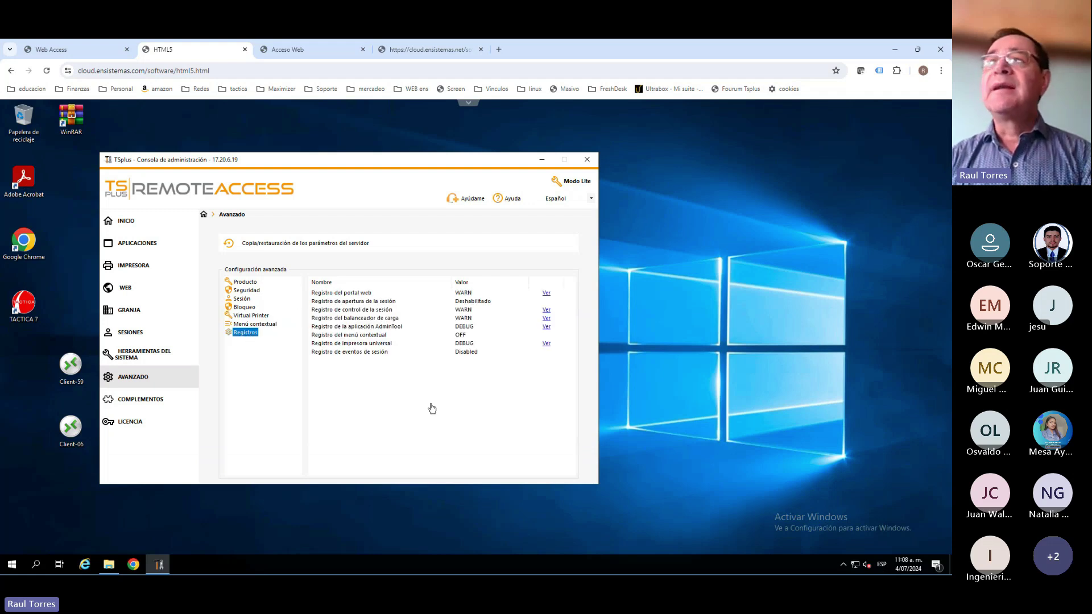